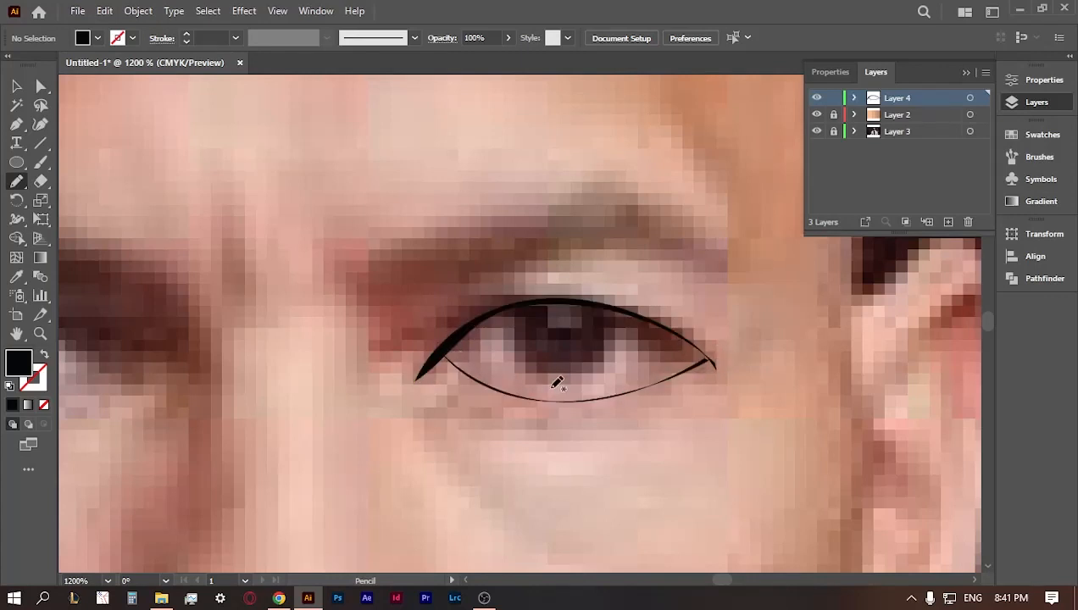
# - Draw the right-hand eye's solid black iris and inner lower-lid line, and trace its filled eyebrow with the Pencil tool
pyautogui.moveTo(615, 322)
pyautogui.mouseDown()
pyautogui.moveTo(603, 363)
pyautogui.moveTo(559, 386)
pyautogui.moveTo(518, 360)
pyautogui.moveTo(502, 311)
pyautogui.moveTo(566, 299)
pyautogui.moveTo(616, 322)
pyautogui.mouseUp()
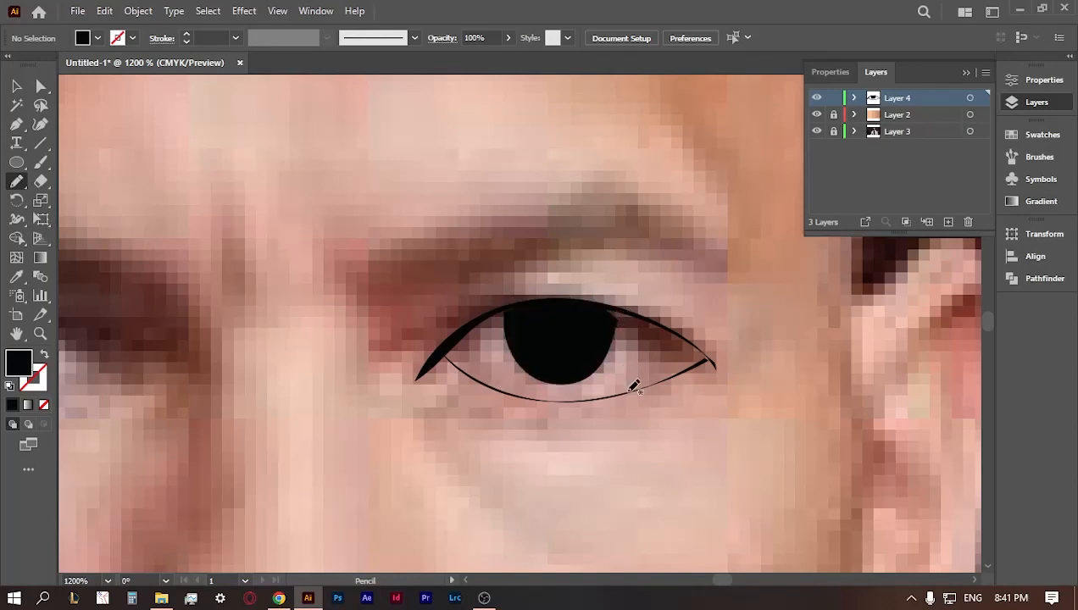
pyautogui.moveTo(669, 354)
pyautogui.mouseDown()
pyautogui.moveTo(606, 396)
pyautogui.moveTo(556, 396)
pyautogui.moveTo(483, 362)
pyautogui.moveTo(523, 376)
pyautogui.mouseUp()
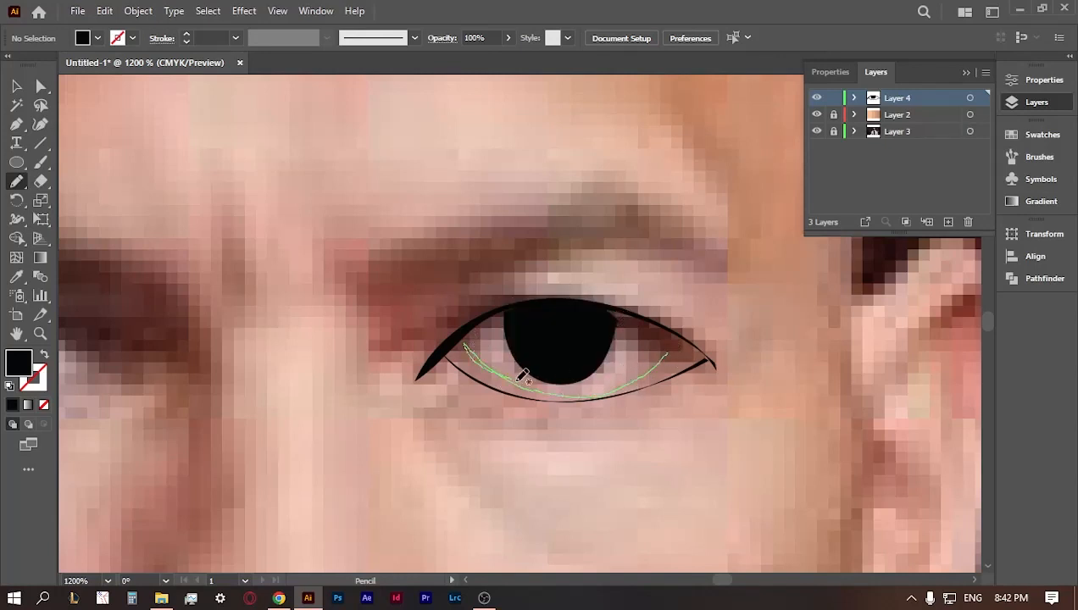
pyautogui.moveTo(642, 378); pyautogui.dragTo(644, 376)
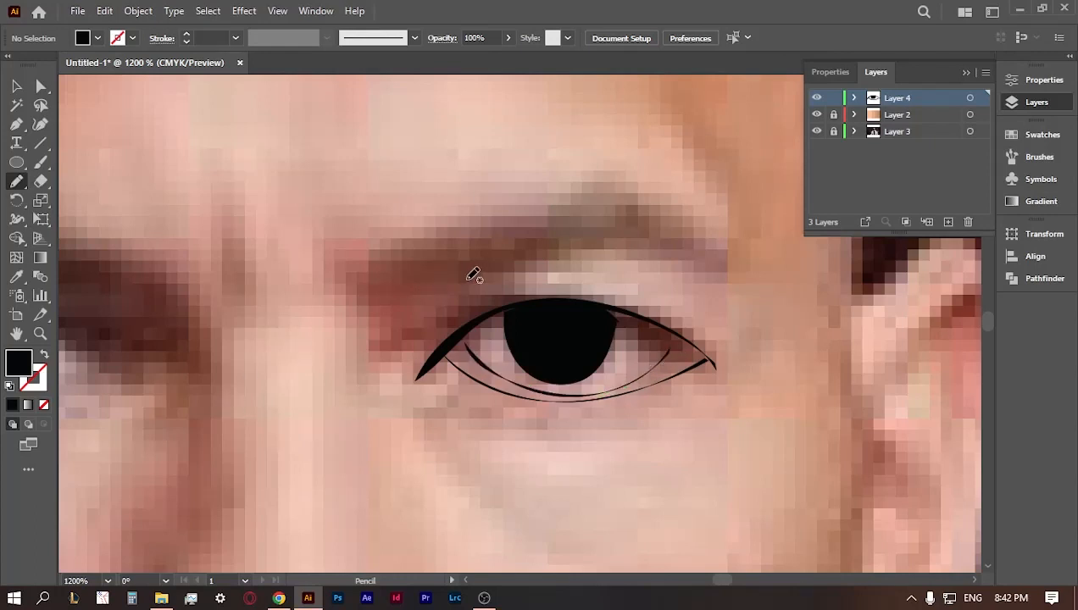
pyautogui.moveTo(467, 279)
pyautogui.mouseDown()
pyautogui.moveTo(390, 287)
pyautogui.moveTo(380, 253)
pyautogui.mouseUp()
pyautogui.moveTo(518, 207)
pyautogui.mouseDown()
pyautogui.moveTo(652, 211)
pyautogui.moveTo(716, 259)
pyautogui.moveTo(606, 247)
pyautogui.moveTo(468, 279)
pyautogui.mouseUp()
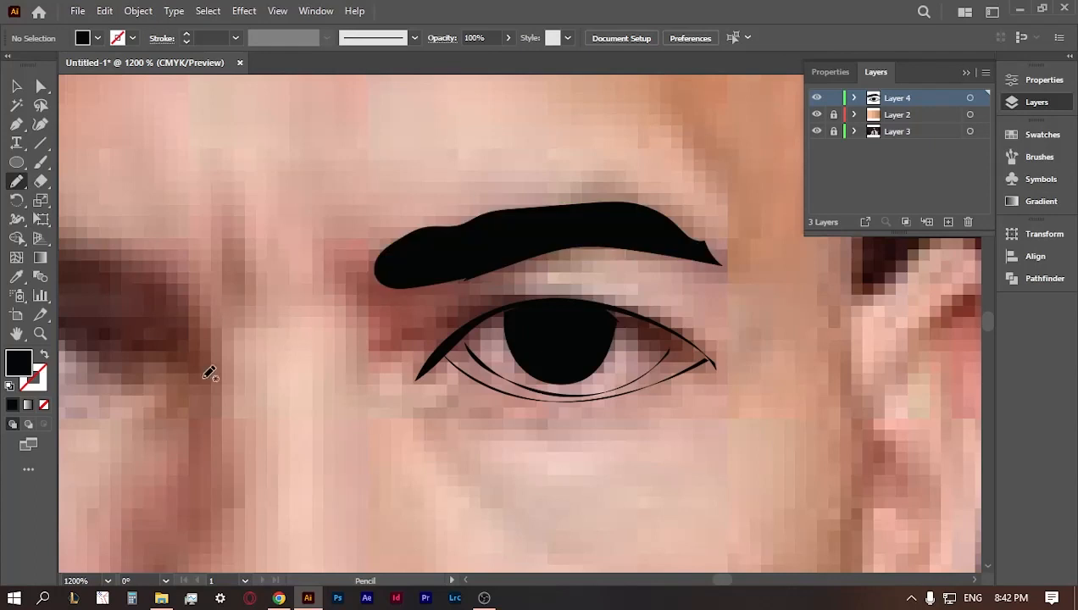
# - Trace the portrait's left-hand eye with its lid outlines, solid iris and inner lower-lid line, and its filled eyebrow in black
pyautogui.press('h')
pyautogui.moveTo(322, 368)
pyautogui.mouseDown()
pyautogui.moveTo(609, 345)
pyautogui.moveTo(416, 375)
pyautogui.moveTo(355, 336)
pyautogui.moveTo(366, 352)
pyautogui.moveTo(425, 368)
pyautogui.mouseUp()
pyautogui.click(17, 181)
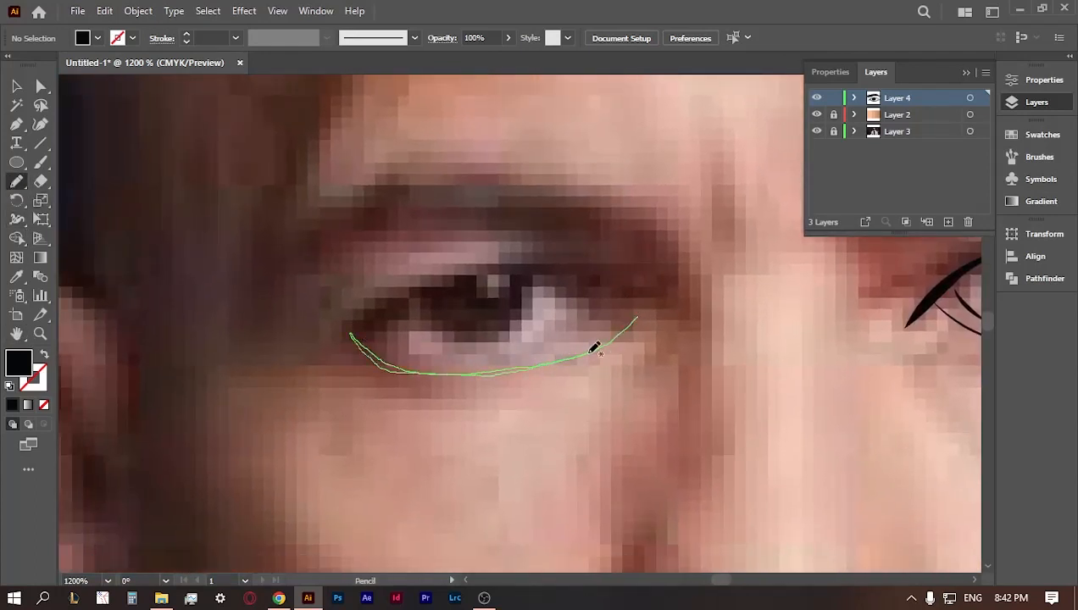
pyautogui.moveTo(594, 349)
pyautogui.mouseDown()
pyautogui.moveTo(636, 320)
pyautogui.moveTo(416, 292)
pyautogui.moveTo(363, 317)
pyautogui.moveTo(498, 264)
pyautogui.moveTo(609, 290)
pyautogui.moveTo(635, 309)
pyautogui.mouseUp()
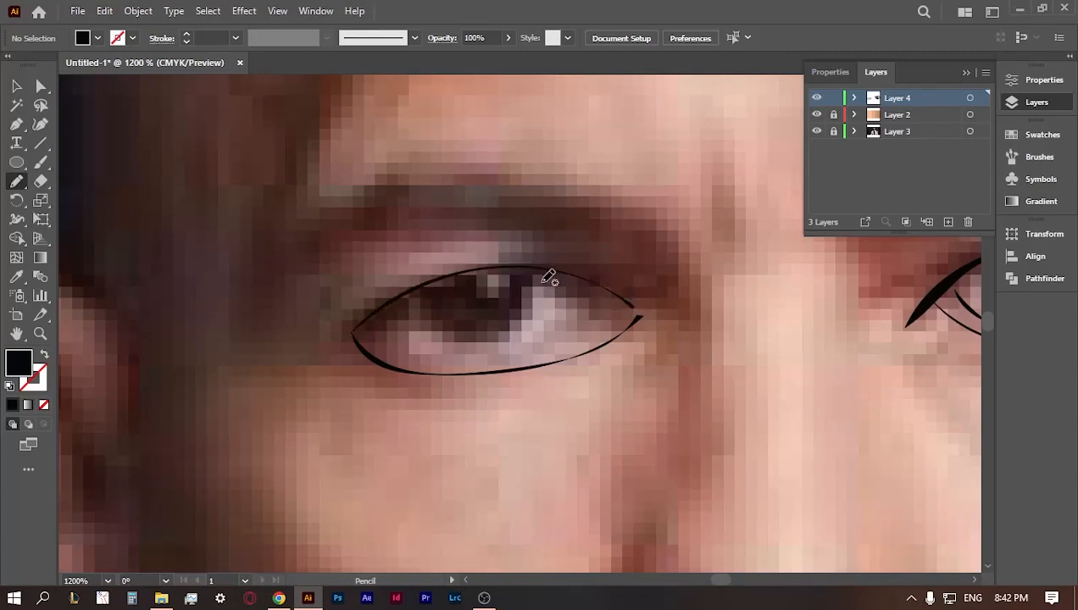
pyautogui.moveTo(546, 275)
pyautogui.mouseDown()
pyautogui.moveTo(519, 332)
pyautogui.moveTo(466, 342)
pyautogui.moveTo(429, 321)
pyautogui.moveTo(420, 289)
pyautogui.moveTo(472, 268)
pyautogui.moveTo(521, 268)
pyautogui.moveTo(553, 280)
pyautogui.mouseUp()
pyautogui.moveTo(378, 330)
pyautogui.mouseDown()
pyautogui.moveTo(457, 362)
pyautogui.moveTo(542, 356)
pyautogui.moveTo(596, 320)
pyautogui.mouseUp()
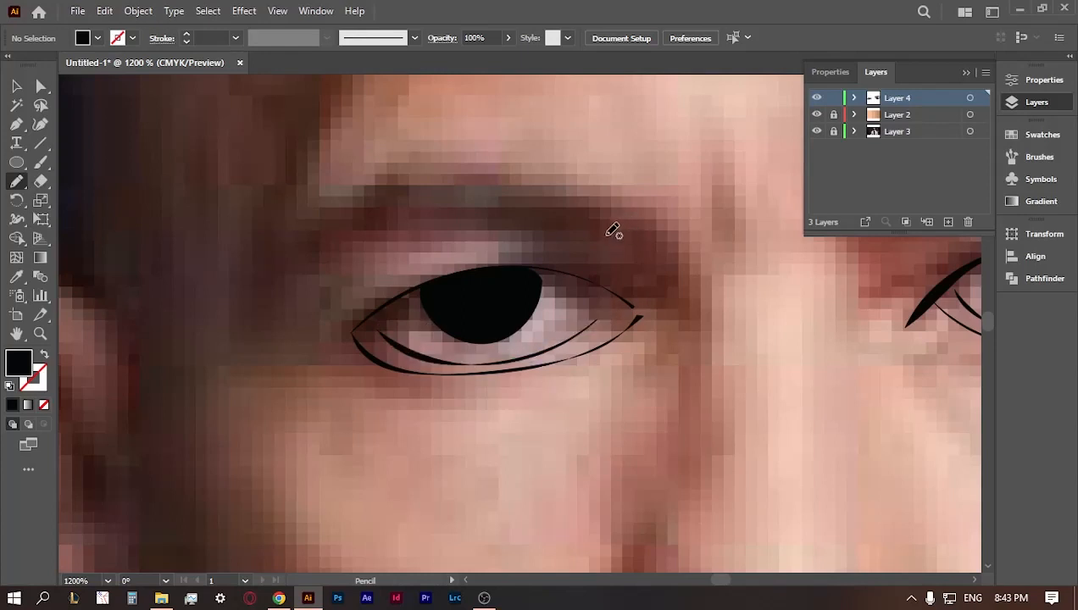
pyautogui.moveTo(506, 165)
pyautogui.mouseDown()
pyautogui.moveTo(361, 195)
pyautogui.moveTo(310, 227)
pyautogui.moveTo(329, 236)
pyautogui.moveTo(442, 222)
pyautogui.moveTo(626, 227)
pyautogui.mouseUp()
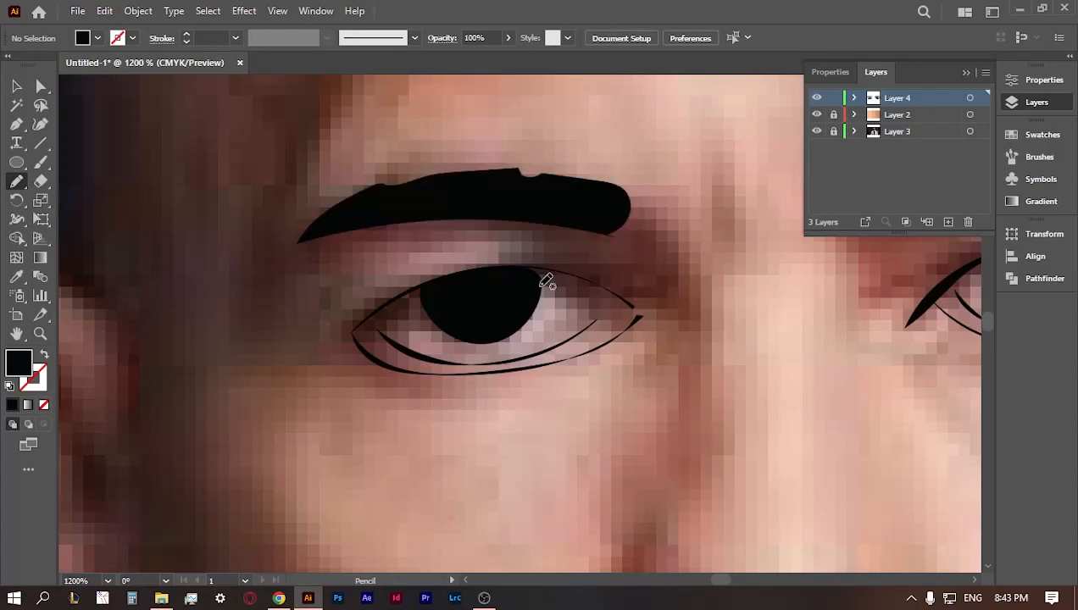
# - Draw the curved outlines of both nose wings and fill in the two nostrils in black with the Pencil tool
pyautogui.click(15, 335)
pyautogui.moveTo(713, 466); pyautogui.dragTo(466, 194)
pyautogui.click(16, 181)
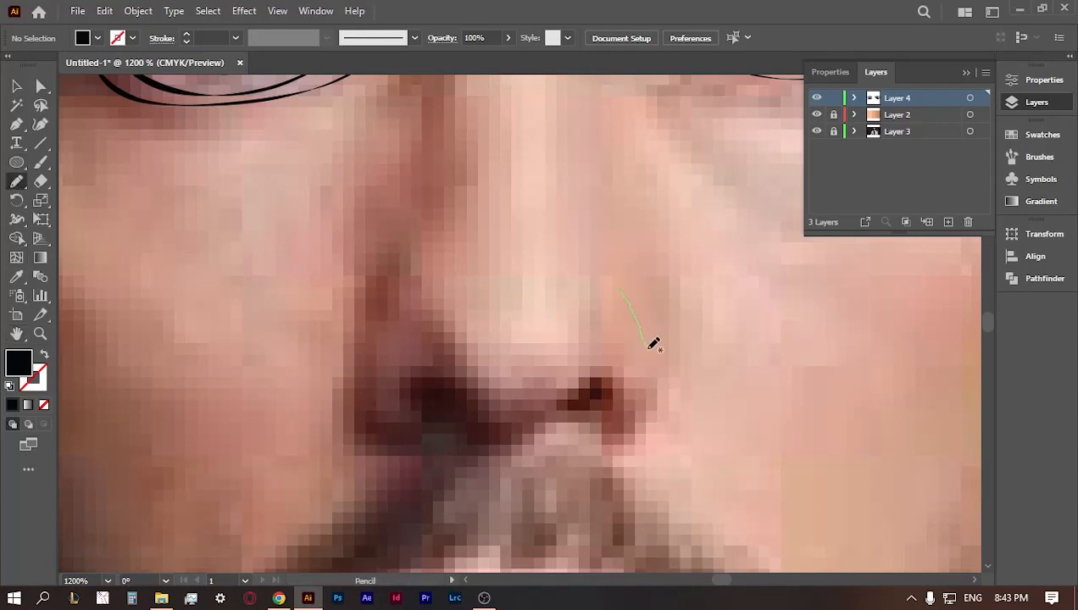
pyautogui.moveTo(632, 417); pyautogui.dragTo(588, 422)
pyautogui.moveTo(647, 319); pyautogui.dragTo(620, 289)
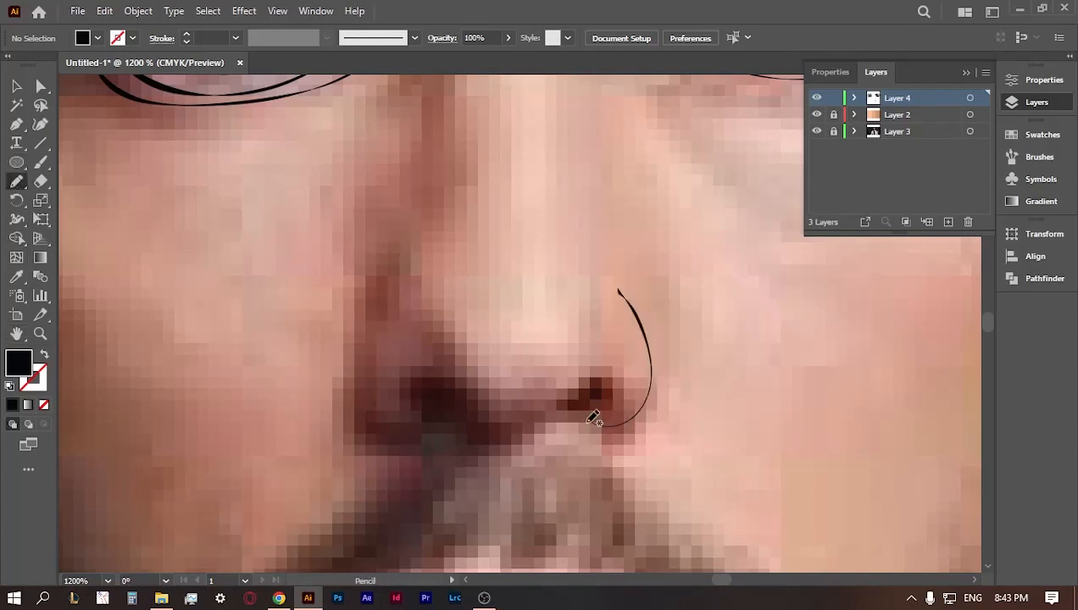
pyautogui.moveTo(591, 415)
pyautogui.mouseDown()
pyautogui.moveTo(621, 366)
pyautogui.moveTo(577, 397)
pyautogui.moveTo(586, 410)
pyautogui.mouseUp()
pyautogui.moveTo(473, 404)
pyautogui.mouseDown()
pyautogui.moveTo(410, 384)
pyautogui.moveTo(438, 417)
pyautogui.moveTo(468, 407)
pyautogui.mouseUp()
pyautogui.moveTo(374, 333)
pyautogui.mouseDown()
pyautogui.moveTo(412, 432)
pyautogui.moveTo(366, 389)
pyautogui.moveTo(361, 348)
pyautogui.moveTo(414, 318)
pyautogui.mouseUp()
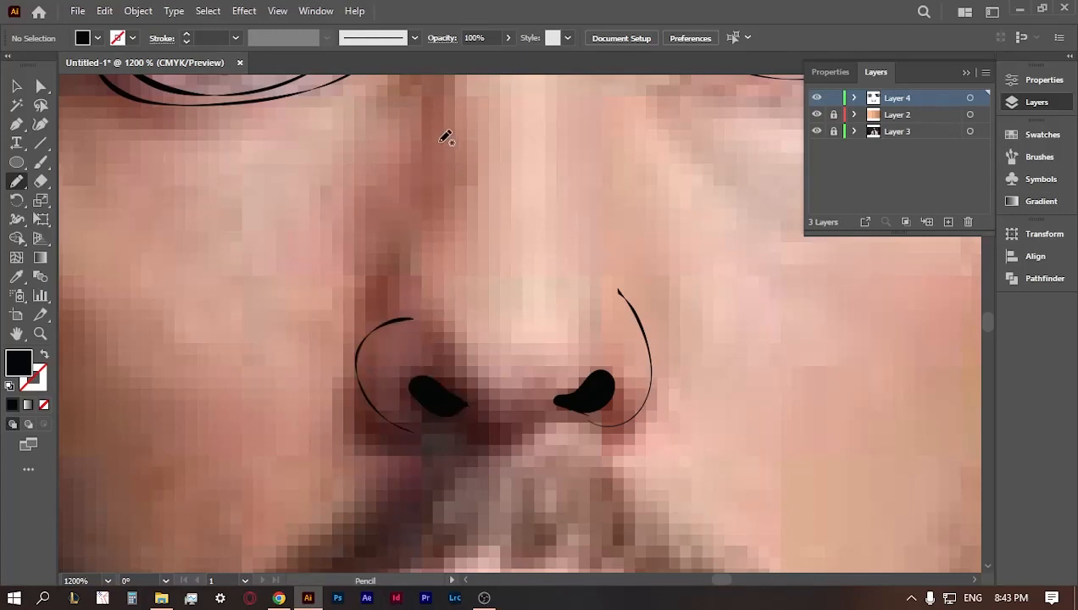
# - Draw tapered black contour lines along both sides of the nose bridge and a short one beside the nose tip
pyautogui.moveTo(435, 100)
pyautogui.mouseDown()
pyautogui.moveTo(436, 203)
pyautogui.moveTo(419, 279)
pyautogui.mouseUp()
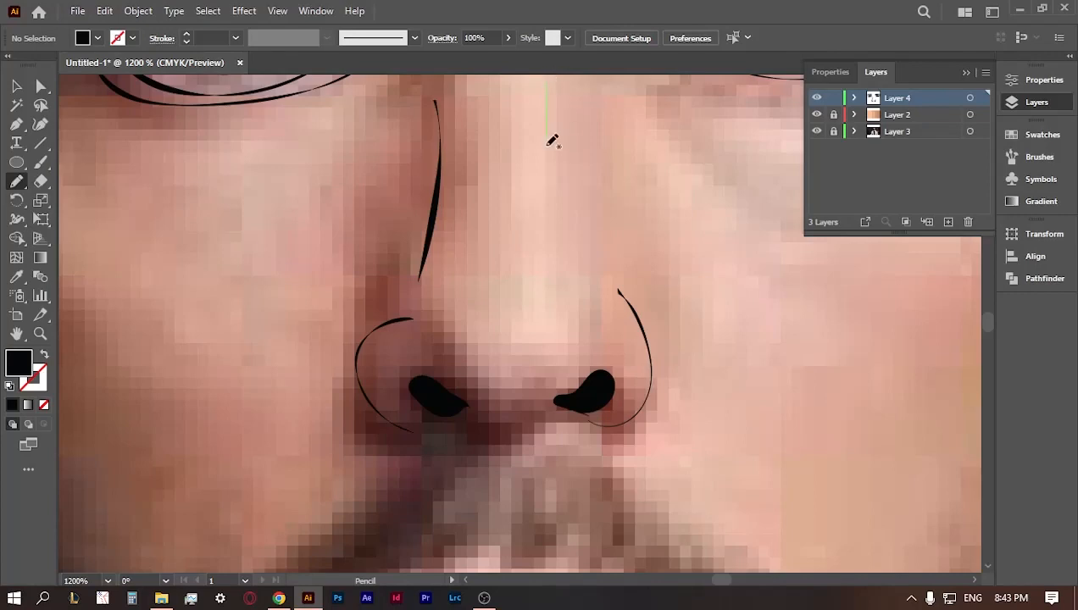
pyautogui.moveTo(559, 265); pyautogui.dragTo(558, 269)
pyautogui.click(16, 333)
pyautogui.moveTo(587, 213); pyautogui.dragTo(515, 375)
pyautogui.moveTo(446, 469); pyautogui.dragTo(492, 379)
pyautogui.press('n')
pyautogui.moveTo(411, 356); pyautogui.dragTo(450, 434)
# - Delete the thin outline of the right-hand nose wing and redraw it as a thicker tapered curve
pyautogui.doubleClick(17, 334)
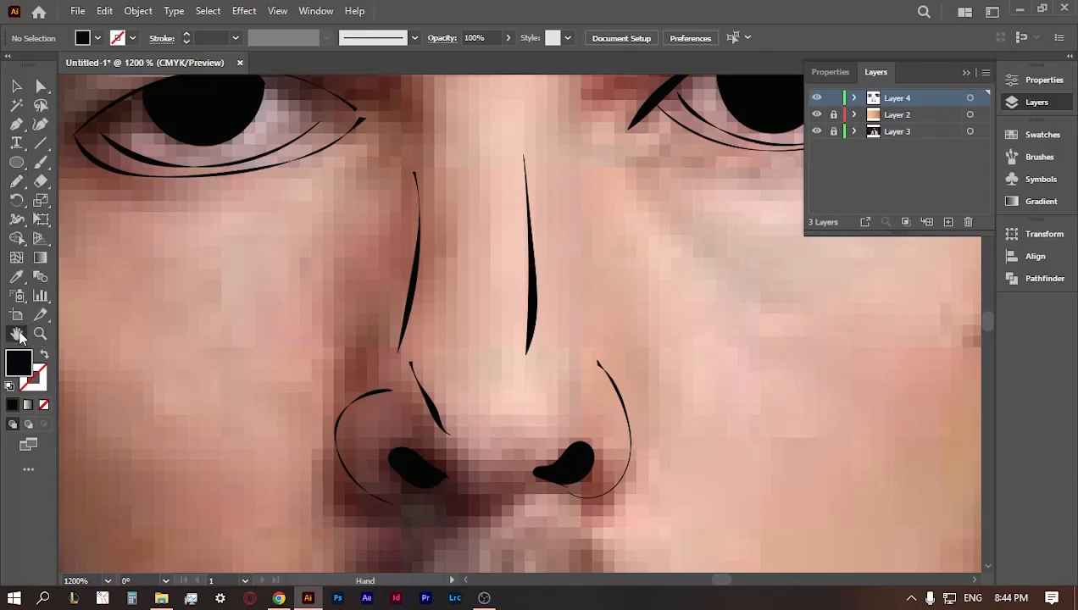
pyautogui.click(40, 334)
pyautogui.click(551, 303)
pyautogui.click(550, 303)
pyautogui.click(550, 303)
pyautogui.click(498, 337)
pyautogui.click(498, 337)
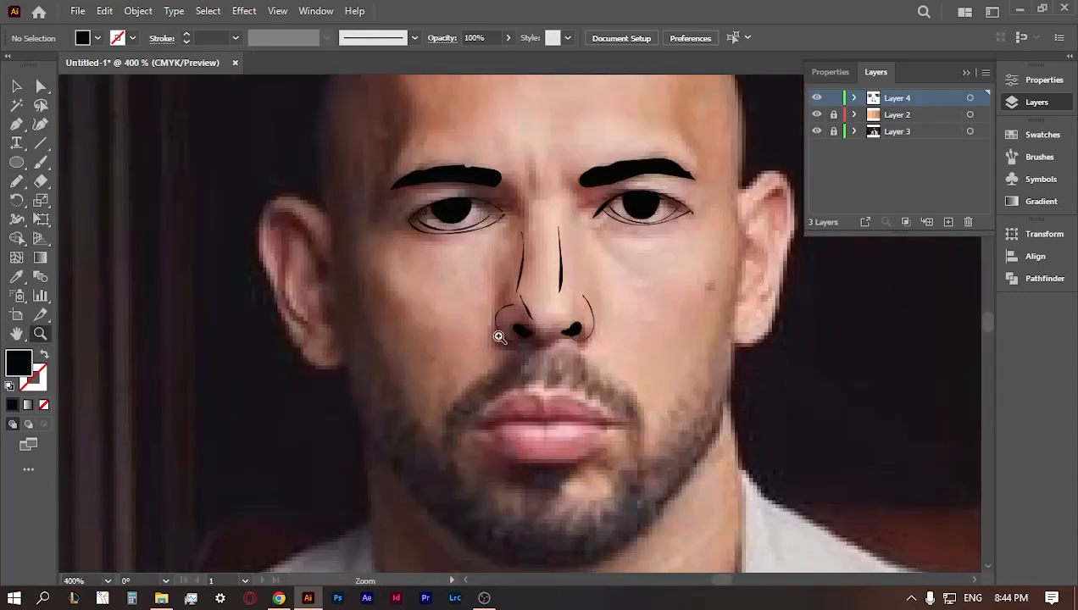
pyautogui.click(522, 308)
pyautogui.click(522, 308)
pyautogui.click(522, 308)
pyautogui.press('v')
pyautogui.click(653, 301)
pyautogui.press('Delete')
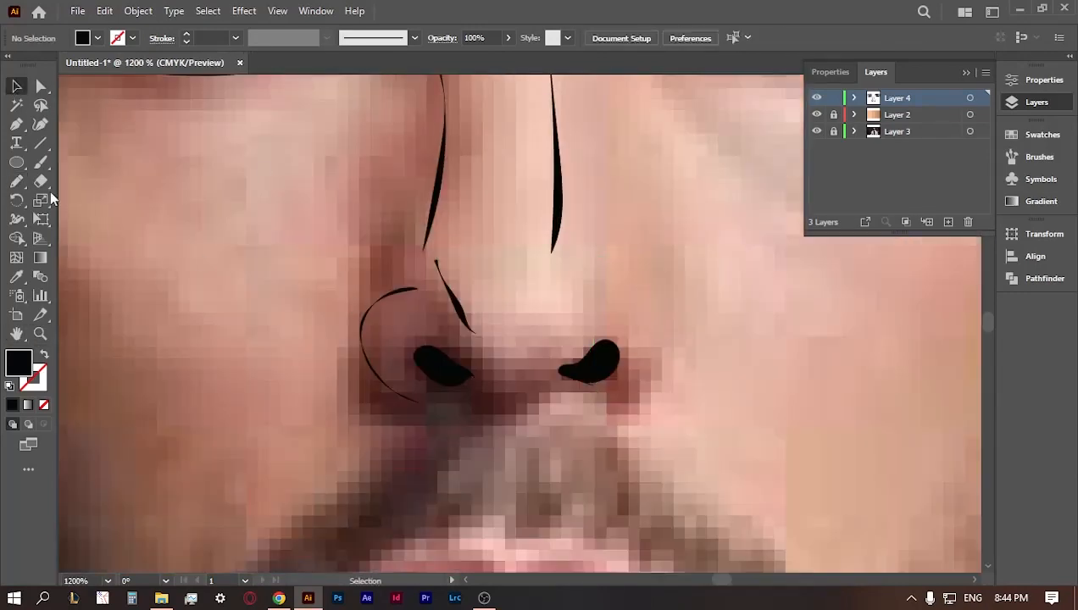
pyautogui.press('n')
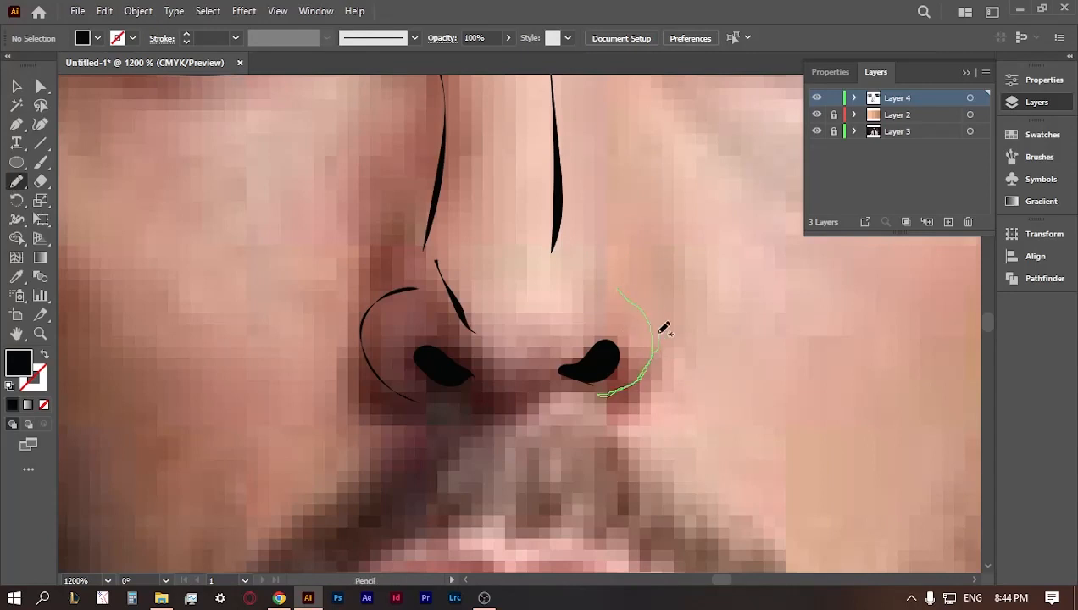
pyautogui.moveTo(664, 329); pyautogui.dragTo(665, 332)
# - Trace the lips with tapered black lines for the upper lip, the mouth opening and the lower lip
pyautogui.scroll(-5, 410, 293)
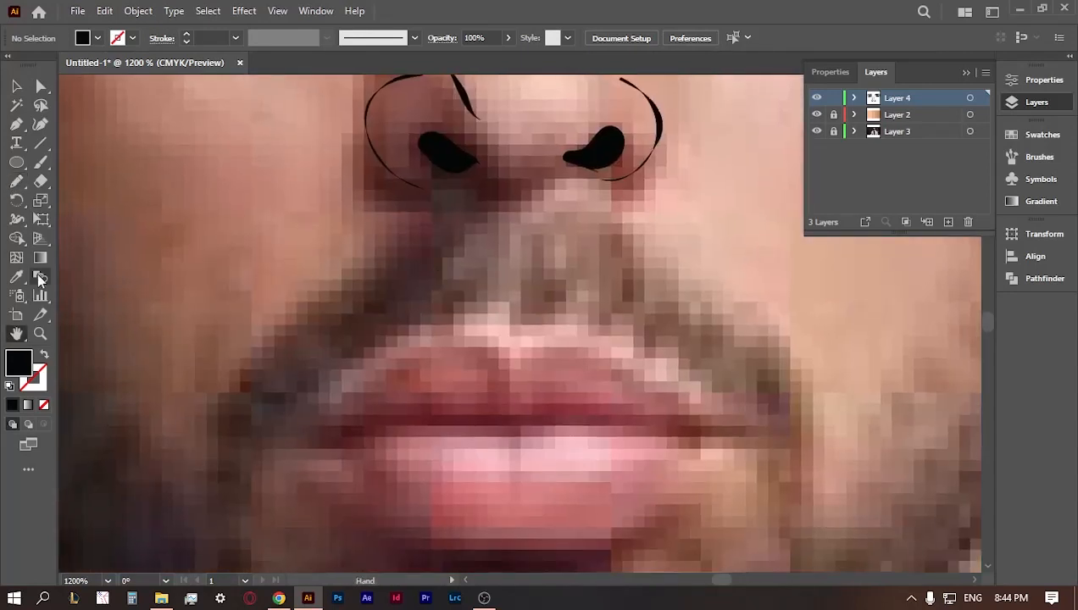
pyautogui.moveTo(720, 432); pyautogui.dragTo(619, 367)
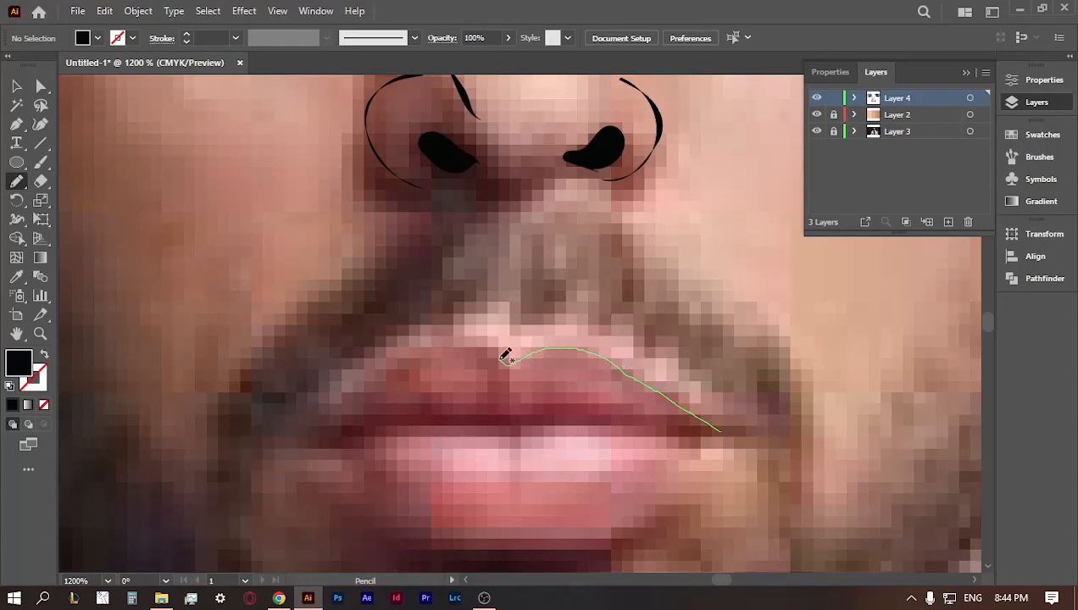
pyautogui.moveTo(504, 356)
pyautogui.mouseDown()
pyautogui.moveTo(453, 345)
pyautogui.moveTo(313, 426)
pyautogui.moveTo(469, 340)
pyautogui.mouseUp()
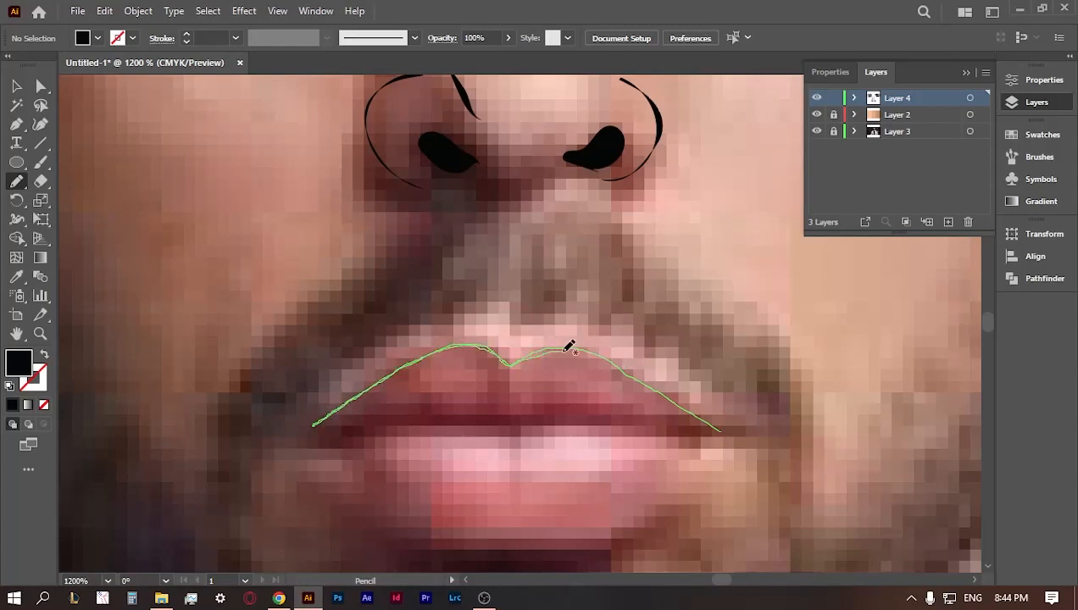
pyautogui.moveTo(569, 347)
pyautogui.mouseDown()
pyautogui.moveTo(710, 413)
pyautogui.moveTo(710, 429)
pyautogui.moveTo(410, 409)
pyautogui.moveTo(339, 427)
pyautogui.moveTo(511, 410)
pyautogui.moveTo(649, 412)
pyautogui.moveTo(708, 430)
pyautogui.moveTo(488, 552)
pyautogui.moveTo(325, 442)
pyautogui.moveTo(440, 523)
pyautogui.moveTo(642, 516)
pyautogui.moveTo(693, 458)
pyautogui.moveTo(529, 428)
pyautogui.moveTo(387, 435)
pyautogui.moveTo(574, 422)
pyautogui.moveTo(700, 441)
pyautogui.mouseUp()
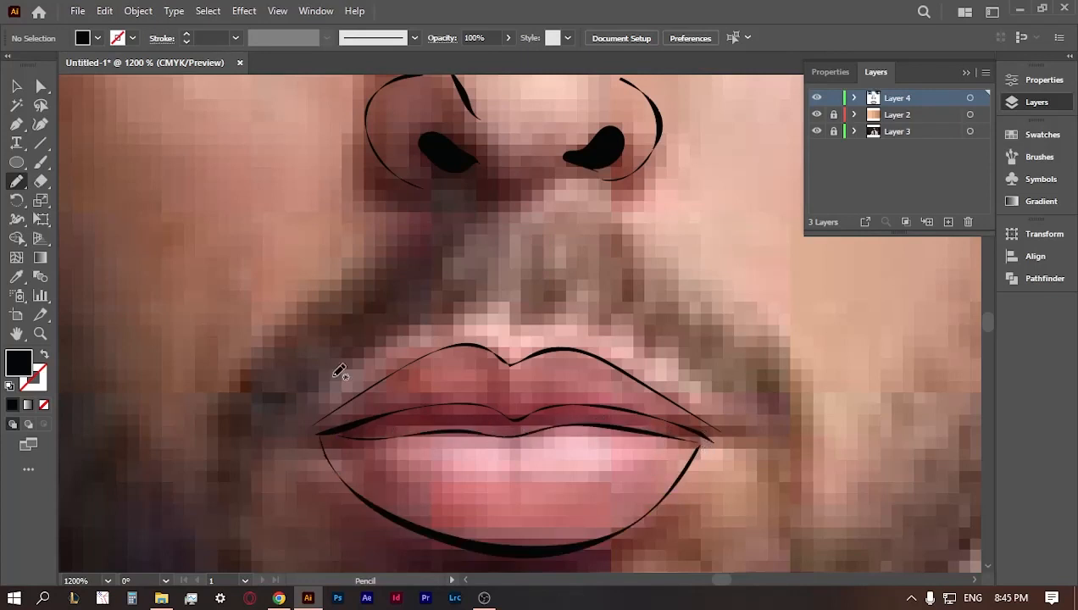
# - Draw a solid black moustache with jagged hair edges above the upper lip, curving down past both mouth corners
pyautogui.moveTo(510, 228)
pyautogui.mouseDown()
pyautogui.moveTo(471, 222)
pyautogui.moveTo(397, 246)
pyautogui.mouseUp()
pyautogui.moveTo(335, 280)
pyautogui.mouseDown()
pyautogui.moveTo(250, 336)
pyautogui.moveTo(221, 445)
pyautogui.moveTo(244, 479)
pyautogui.moveTo(287, 417)
pyautogui.moveTo(372, 339)
pyautogui.moveTo(487, 307)
pyautogui.moveTo(593, 318)
pyautogui.moveTo(670, 354)
pyautogui.moveTo(740, 427)
pyautogui.moveTo(802, 428)
pyautogui.moveTo(762, 318)
pyautogui.mouseUp()
pyautogui.moveTo(652, 258)
pyautogui.mouseDown()
pyautogui.moveTo(575, 234)
pyautogui.moveTo(509, 227)
pyautogui.mouseUp()
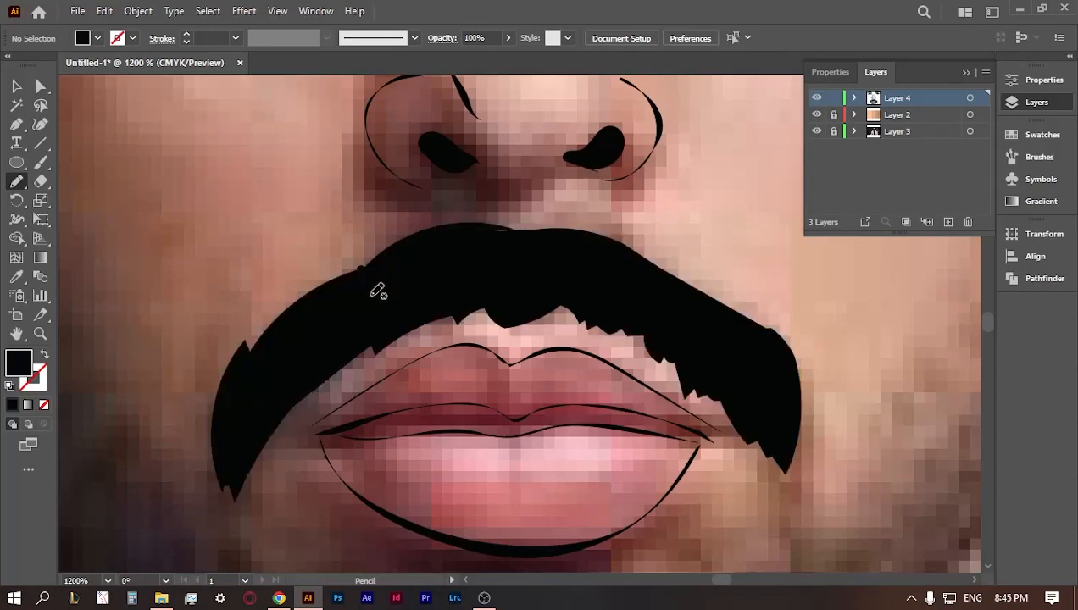
# - Draw the right-hand side of the beard as a solid black shape from below the ear down along the jaw
pyautogui.doubleClick(17, 332)
pyautogui.click(40, 333)
pyautogui.click(564, 297)
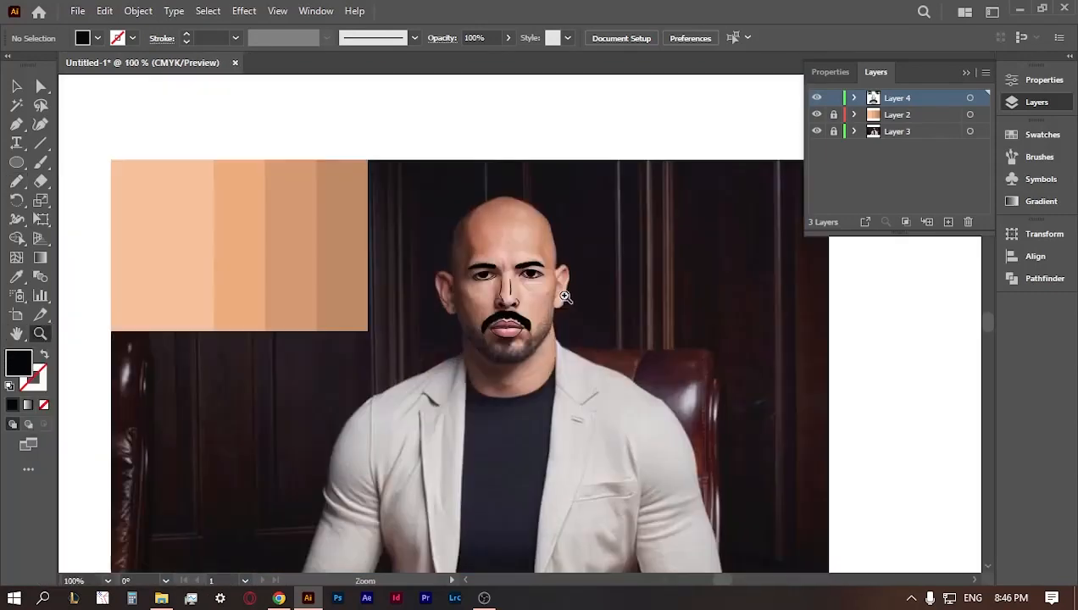
pyautogui.click(536, 310)
pyautogui.click(516, 326)
pyautogui.click(515, 334)
pyautogui.click(464, 305)
pyautogui.click(544, 337)
pyautogui.click(578, 433)
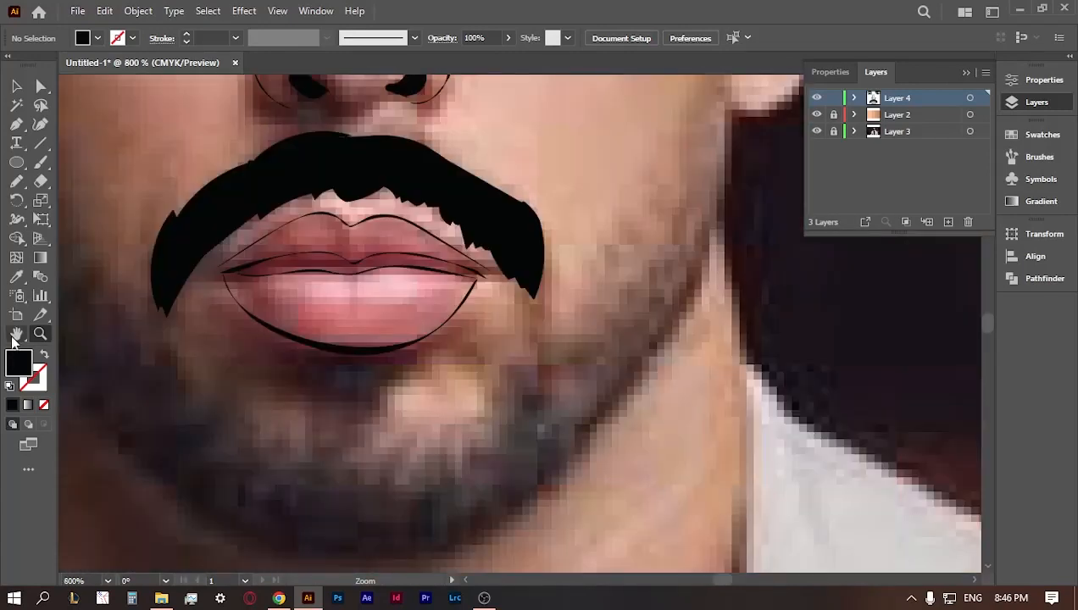
pyautogui.moveTo(578, 433); pyautogui.dragTo(498, 565)
pyautogui.press('n')
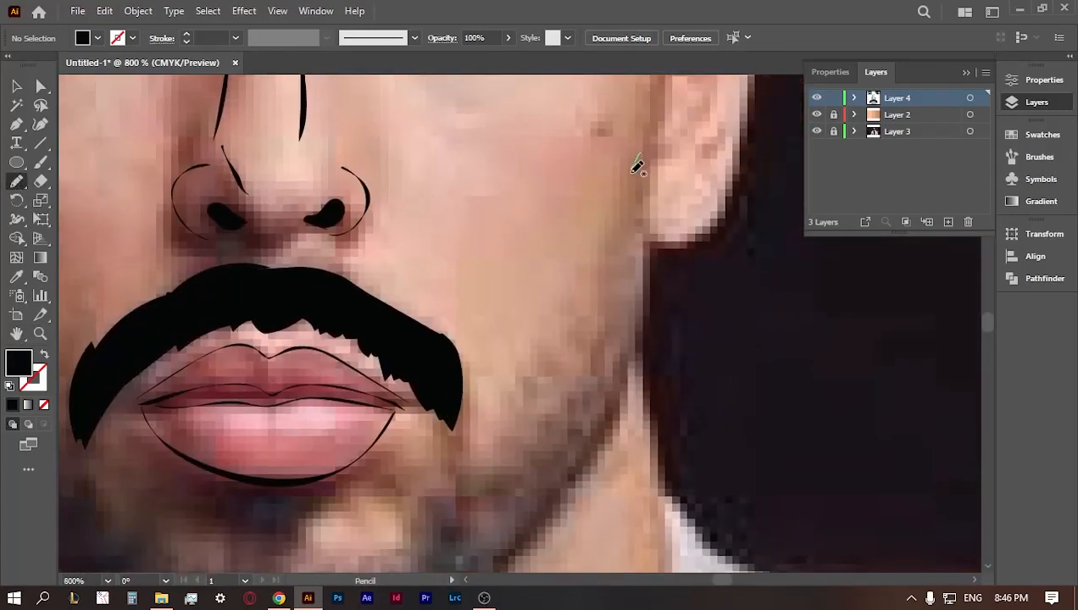
pyautogui.moveTo(639, 155); pyautogui.dragTo(598, 263)
pyautogui.moveTo(485, 424)
pyautogui.mouseDown()
pyautogui.moveTo(446, 452)
pyautogui.moveTo(454, 500)
pyautogui.moveTo(494, 564)
pyautogui.mouseUp()
pyautogui.moveTo(539, 536)
pyautogui.mouseDown()
pyautogui.moveTo(606, 443)
pyautogui.moveTo(629, 391)
pyautogui.moveTo(641, 158)
pyautogui.mouseUp()
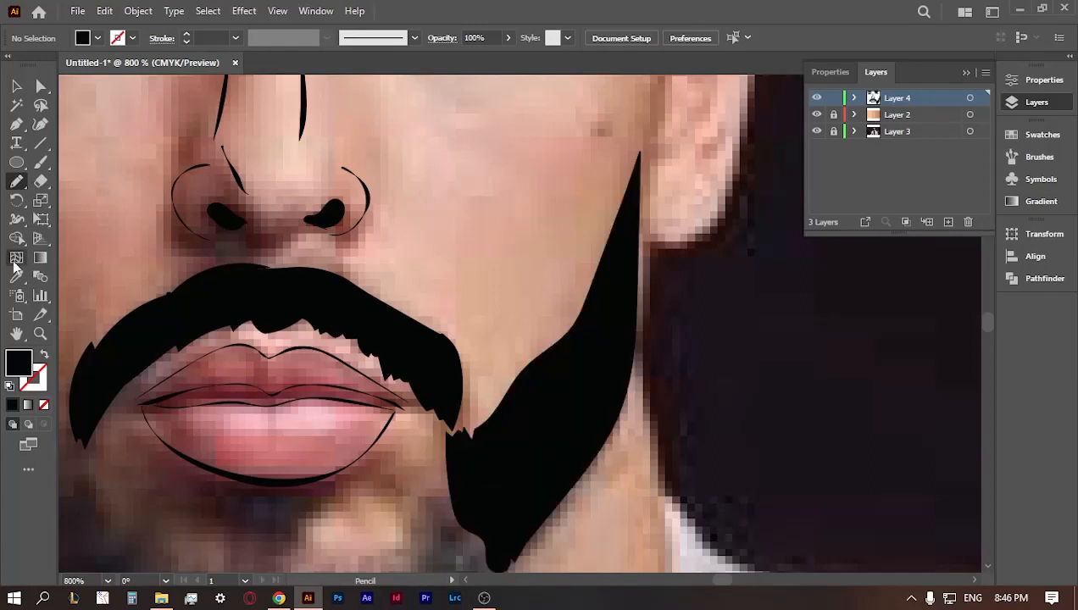
# - Draw the left-hand side of the beard as a solid black shape with jagged edges running down the cheek
pyautogui.click(17, 334)
pyautogui.moveTo(327, 410)
pyautogui.mouseDown()
pyautogui.moveTo(589, 349)
pyautogui.moveTo(666, 356)
pyautogui.mouseUp()
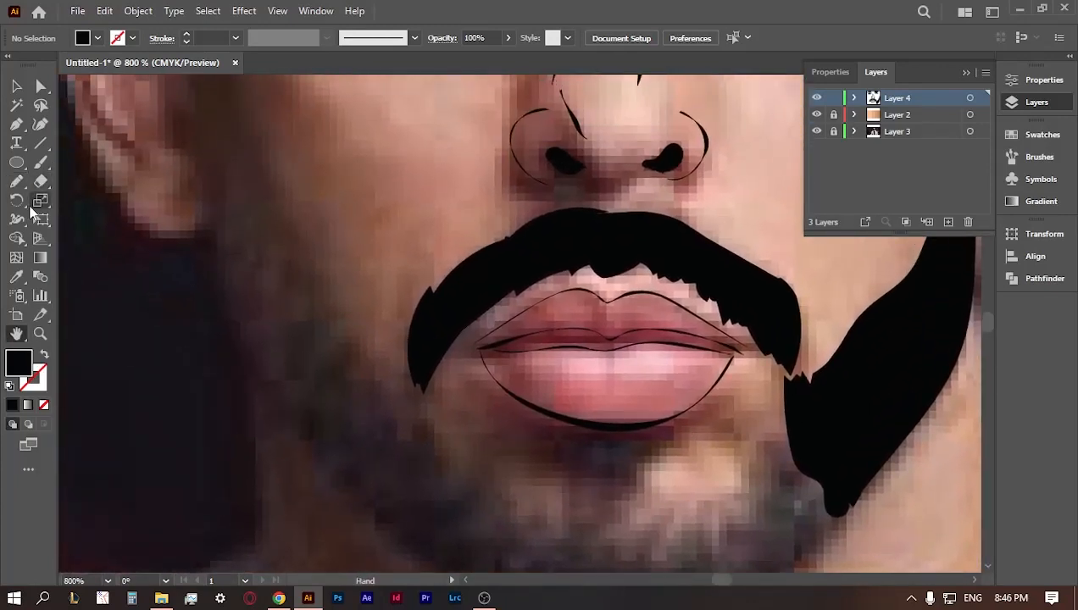
pyautogui.press('n')
pyautogui.moveTo(243, 106)
pyautogui.mouseDown()
pyautogui.moveTo(392, 392)
pyautogui.moveTo(368, 521)
pyautogui.moveTo(318, 475)
pyautogui.moveTo(227, 328)
pyautogui.moveTo(212, 105)
pyautogui.moveTo(239, 95)
pyautogui.mouseUp()
# - Extend the black beard along the jaw and chin to join both sides, and add a soul patch below the lower lip
pyautogui.click(14, 337)
pyautogui.moveTo(254, 420); pyautogui.dragTo(138, 304)
pyautogui.click(17, 277)
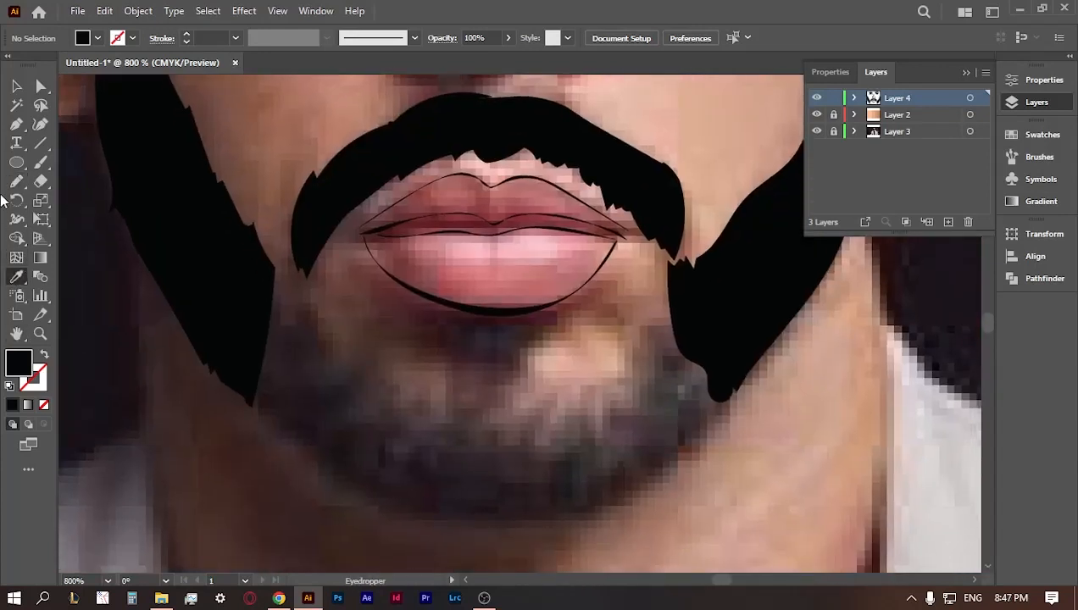
pyautogui.click(16, 182)
pyautogui.moveTo(271, 271)
pyautogui.mouseDown()
pyautogui.moveTo(341, 342)
pyautogui.moveTo(444, 417)
pyautogui.moveTo(439, 514)
pyautogui.moveTo(353, 480)
pyautogui.moveTo(246, 390)
pyautogui.mouseUp()
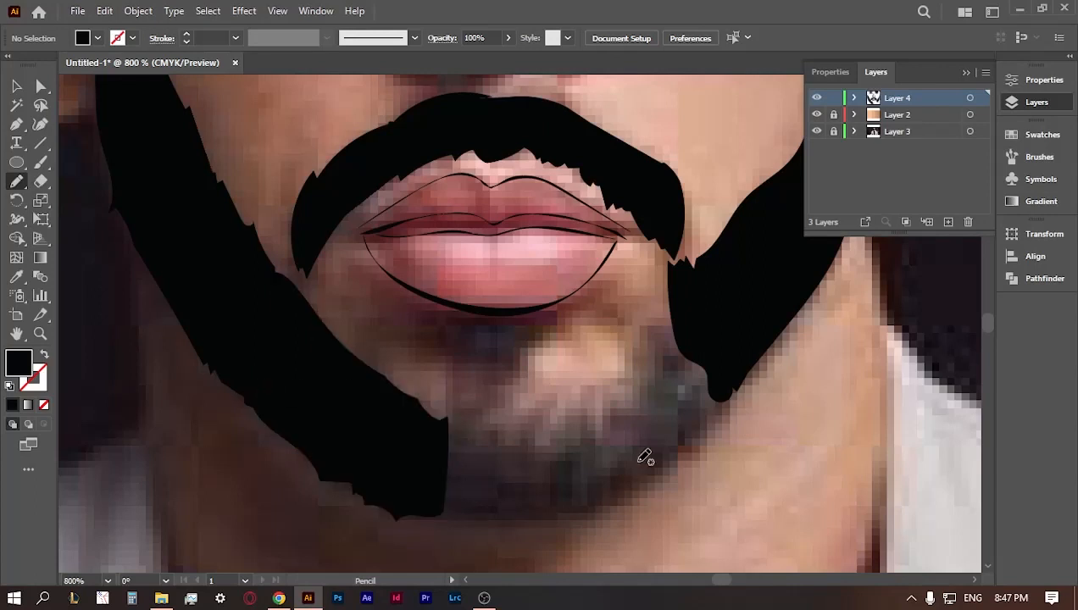
pyautogui.moveTo(674, 312)
pyautogui.mouseDown()
pyautogui.moveTo(561, 401)
pyautogui.moveTo(533, 386)
pyautogui.moveTo(528, 349)
pyautogui.moveTo(551, 324)
pyautogui.moveTo(505, 408)
pyautogui.moveTo(544, 518)
pyautogui.moveTo(603, 518)
pyautogui.moveTo(644, 493)
pyautogui.moveTo(715, 411)
pyautogui.moveTo(718, 346)
pyautogui.moveTo(674, 312)
pyautogui.mouseUp()
pyautogui.moveTo(549, 324)
pyautogui.mouseDown()
pyautogui.moveTo(455, 324)
pyautogui.moveTo(440, 344)
pyautogui.moveTo(442, 530)
pyautogui.moveTo(539, 536)
pyautogui.moveTo(553, 427)
pyautogui.moveTo(537, 362)
pyautogui.moveTo(547, 322)
pyautogui.mouseUp()
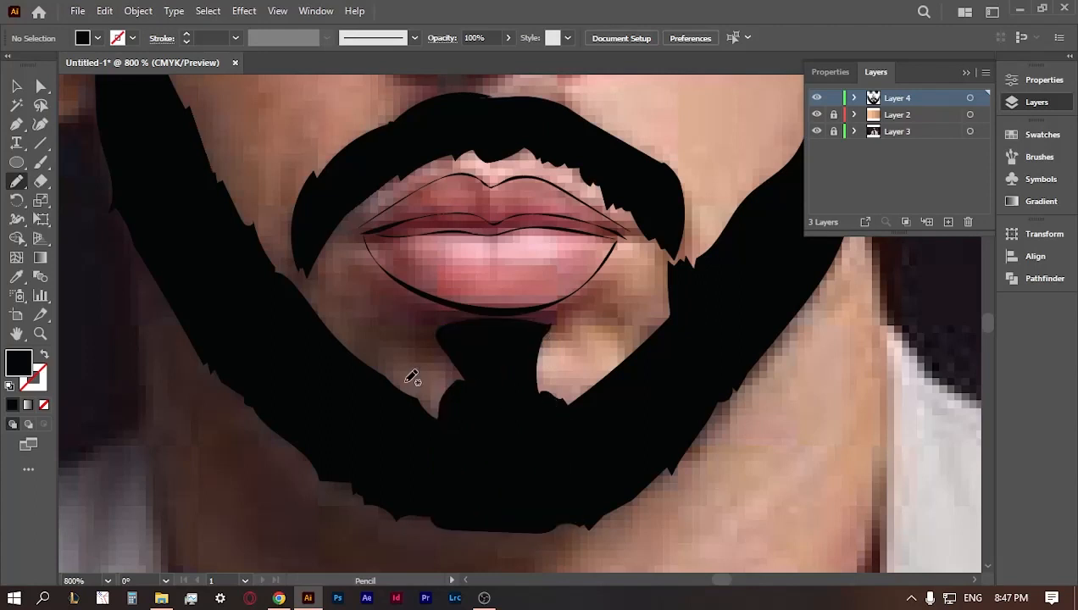
# - Hide the reference photo on Layer 3 to check the line art on its own, and show the photo again
pyautogui.doubleClick(18, 334)
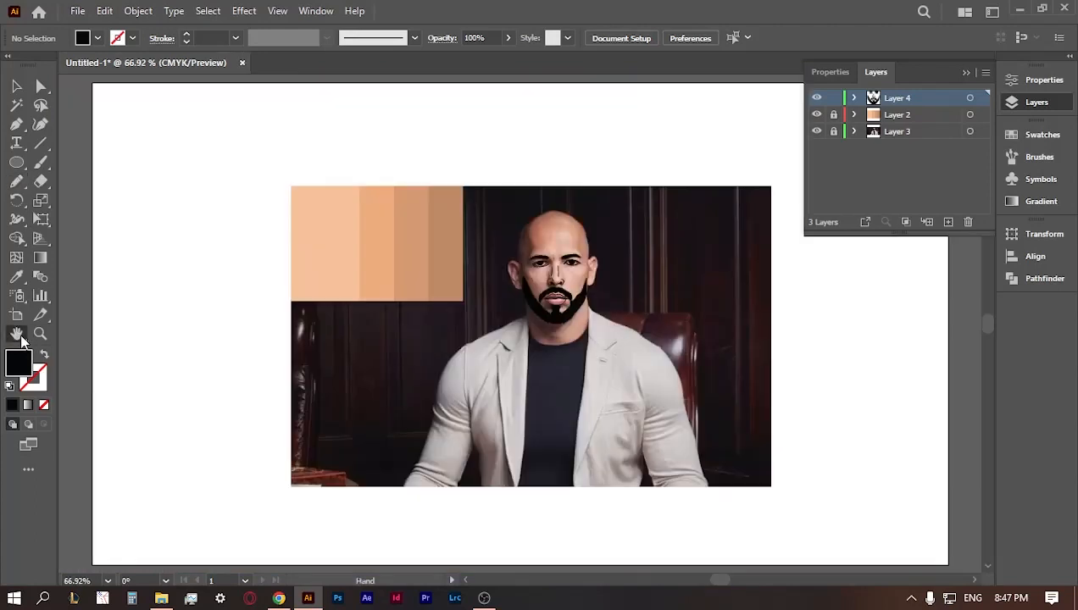
pyautogui.click(816, 131)
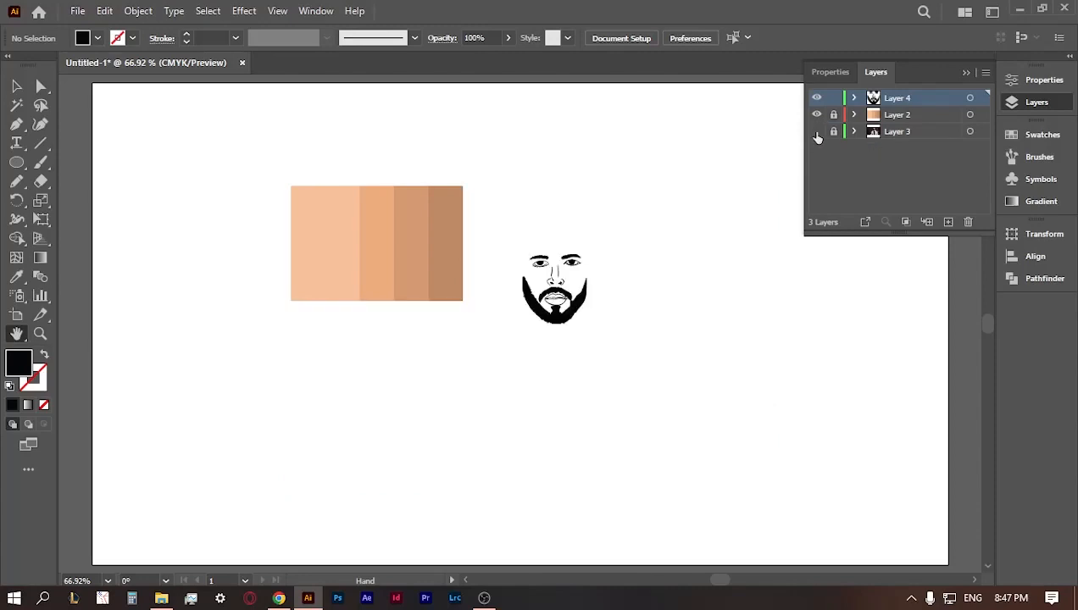
pyautogui.click(816, 131)
# - Trace the outer contour of the right-hand ear with a tapered black line from its top to the earlobe
pyautogui.click(40, 334)
pyautogui.click(561, 283)
pyautogui.click(534, 283)
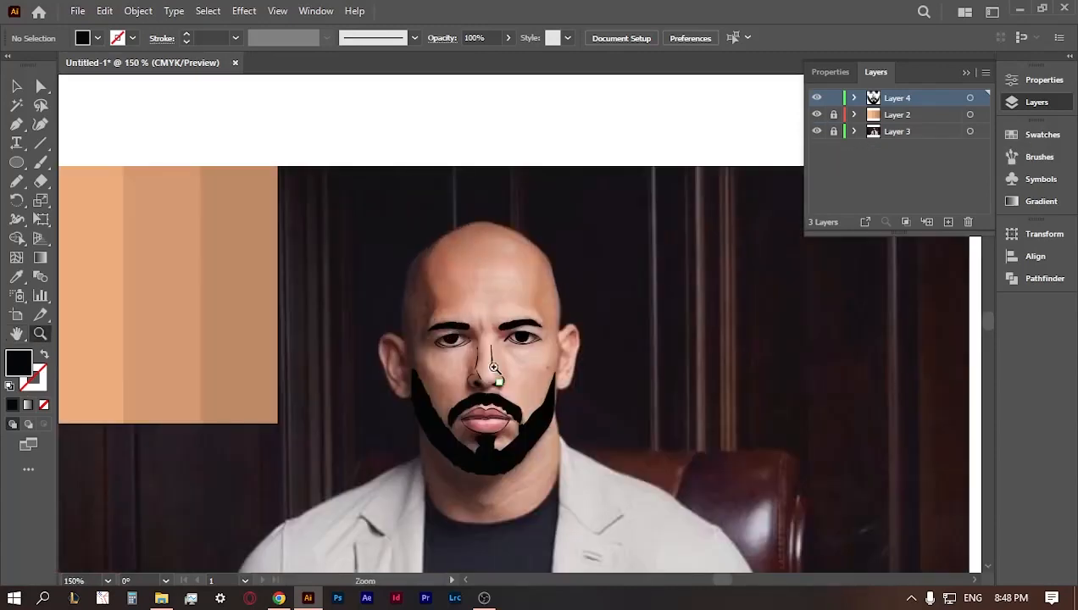
pyautogui.click(490, 367)
pyautogui.click(520, 293)
pyautogui.click(14, 184)
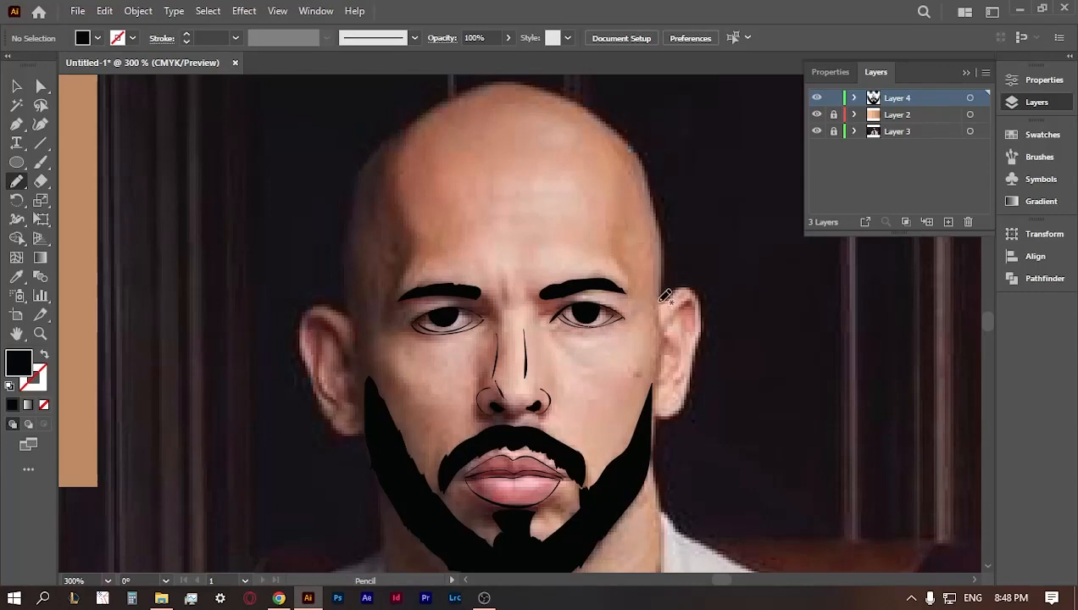
pyautogui.moveTo(688, 289)
pyautogui.mouseDown()
pyautogui.moveTo(709, 314)
pyautogui.moveTo(698, 293)
pyautogui.moveTo(698, 355)
pyautogui.moveTo(666, 420)
pyautogui.mouseUp()
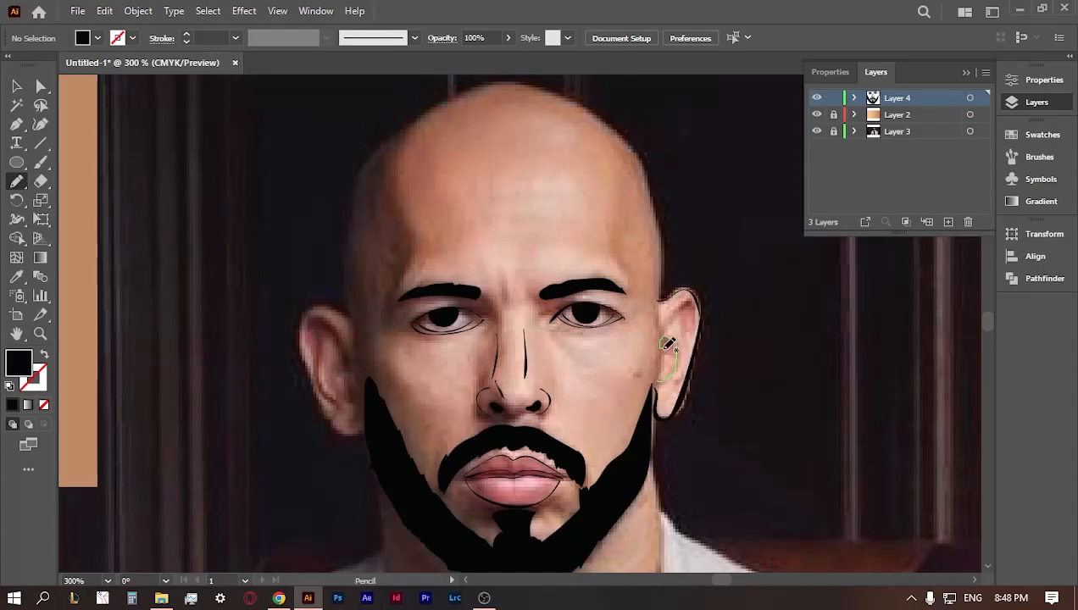
# - Add the inner folds and a small dark shadow inside the right-hand ear with black Pencil shapes
pyautogui.moveTo(660, 376); pyautogui.dragTo(660, 379)
pyautogui.moveTo(693, 302)
pyautogui.mouseDown()
pyautogui.moveTo(699, 313)
pyautogui.moveTo(670, 332)
pyautogui.mouseUp()
pyautogui.moveTo(678, 385); pyautogui.dragTo(677, 389)
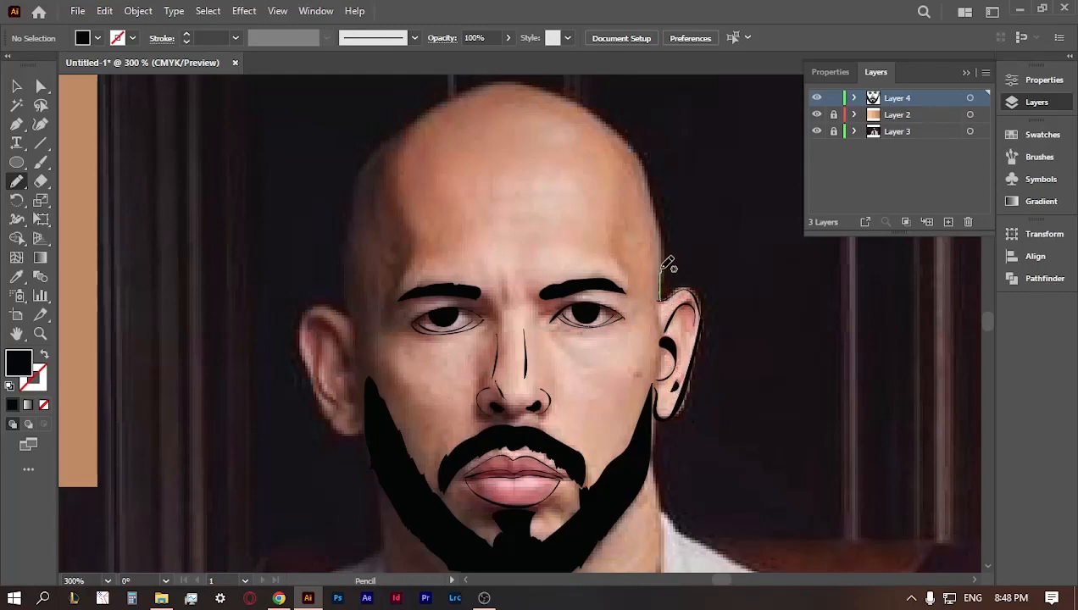
# - Trace the bald head's outline with tapered black lines from above the right-hand ear, over the crown, to the opposite ear
pyautogui.moveTo(667, 262)
pyautogui.mouseDown()
pyautogui.moveTo(661, 193)
pyautogui.moveTo(652, 288)
pyautogui.mouseUp()
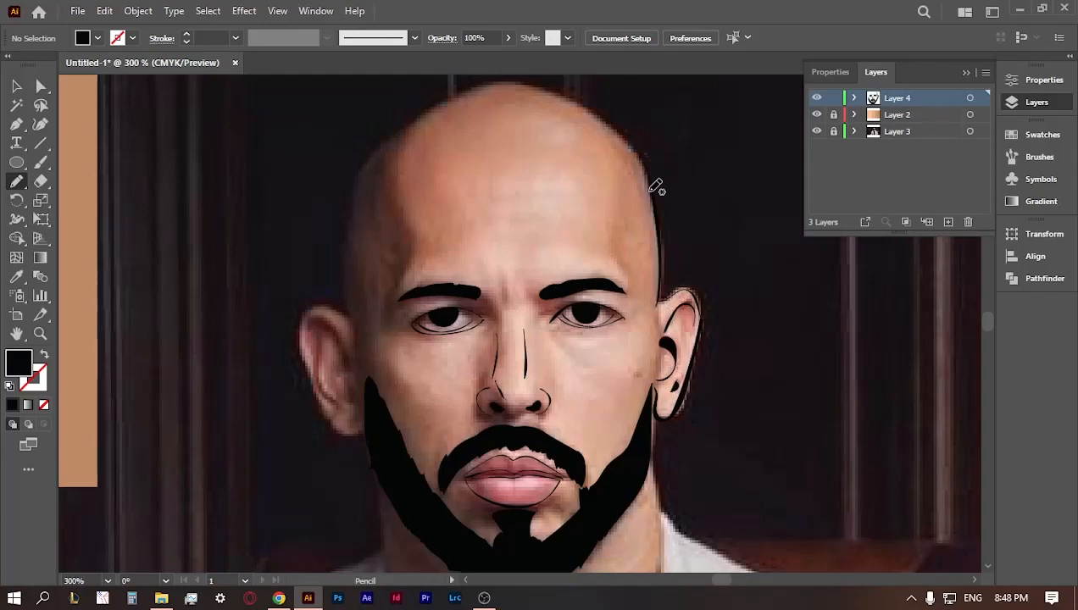
pyautogui.moveTo(652, 191)
pyautogui.mouseDown()
pyautogui.moveTo(625, 126)
pyautogui.moveTo(549, 87)
pyautogui.moveTo(507, 82)
pyautogui.moveTo(631, 139)
pyautogui.mouseUp()
pyautogui.moveTo(514, 83)
pyautogui.mouseDown()
pyautogui.moveTo(392, 132)
pyautogui.moveTo(373, 168)
pyautogui.moveTo(473, 90)
pyautogui.moveTo(510, 83)
pyautogui.mouseUp()
pyautogui.moveTo(368, 166)
pyautogui.mouseDown()
pyautogui.moveTo(349, 298)
pyautogui.moveTo(373, 159)
pyautogui.mouseUp()
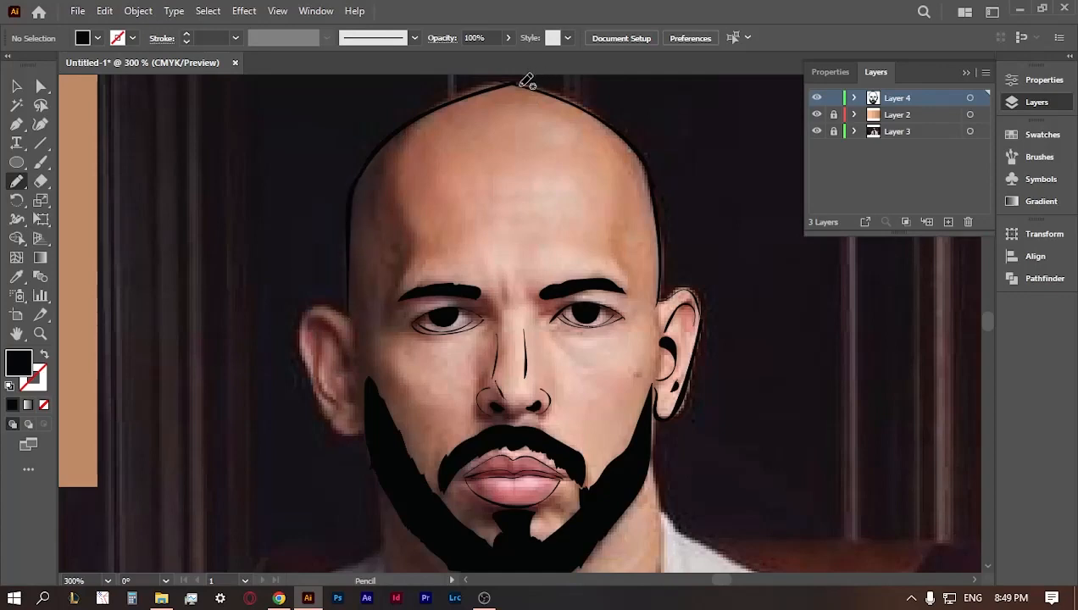
# - Hide the reference photo on Layer 3 and erase the overlapping line ends at the crown with a smaller eraser
pyautogui.click(817, 133)
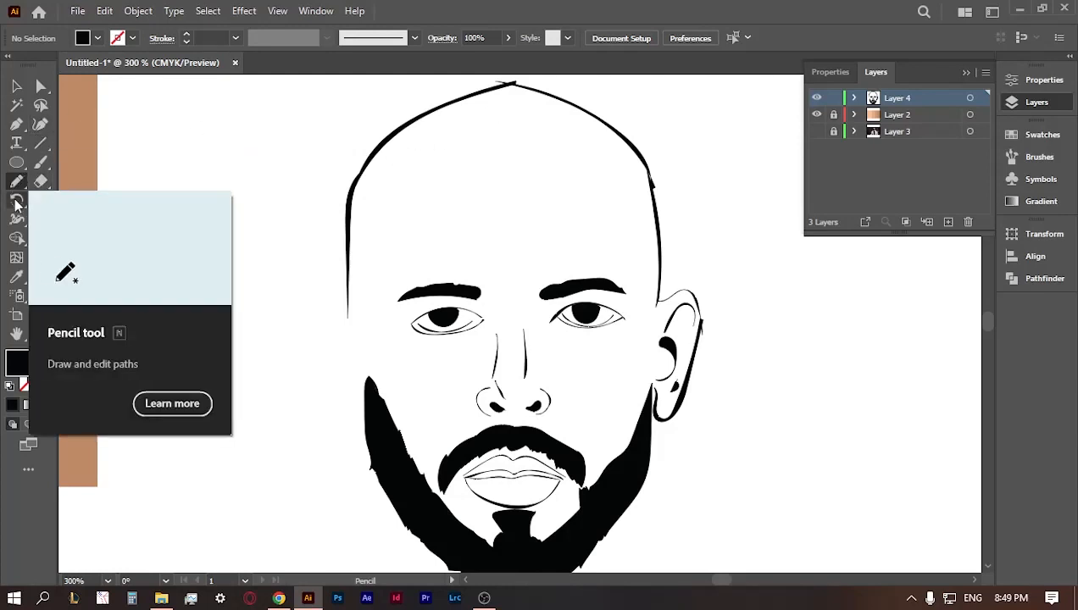
pyautogui.press('a')
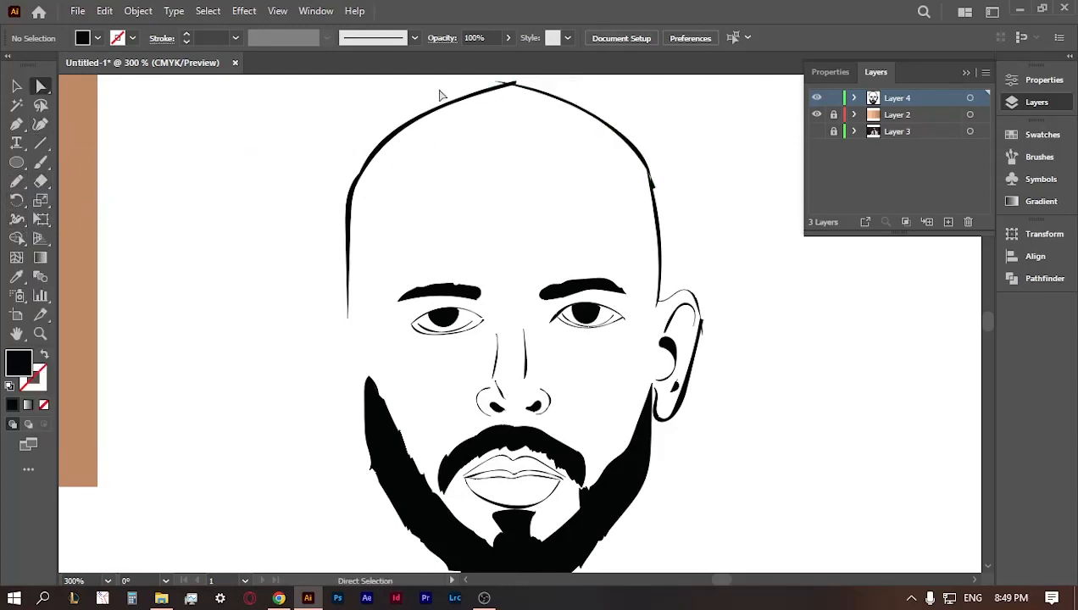
pyautogui.hotkey('shift', 'e')
pyautogui.press('[')
pyautogui.press('[')
pyautogui.press('[')
pyautogui.press('[')
pyautogui.press('[')
pyautogui.press('[')
pyautogui.press('[')
pyautogui.press('[')
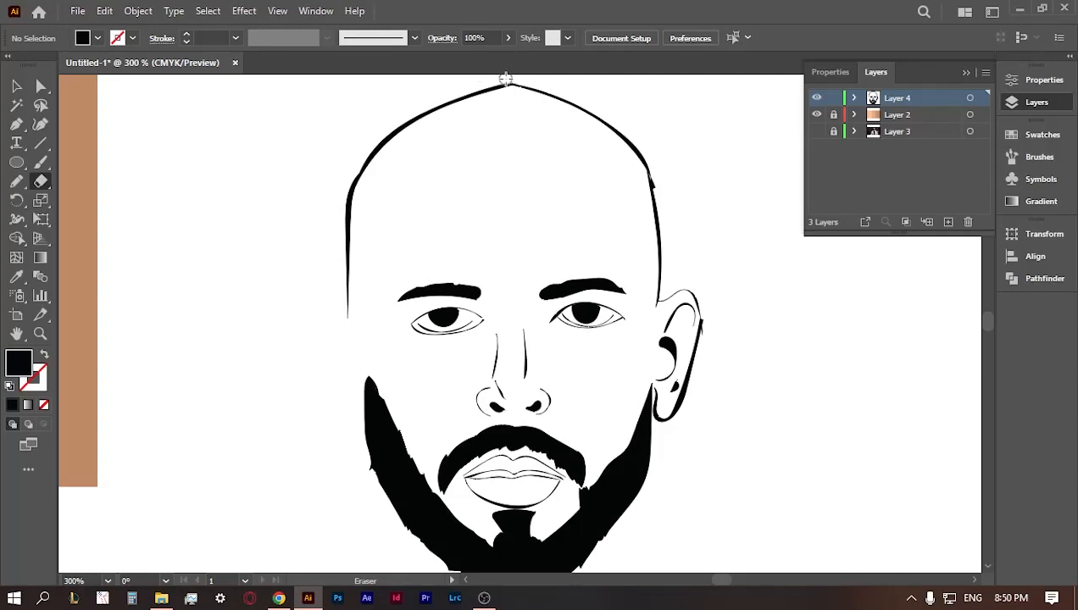
# - Show the reference photo again and trace the left-hand ear's outer contour and inner shadows with black Pencil shapes
pyautogui.press('n')
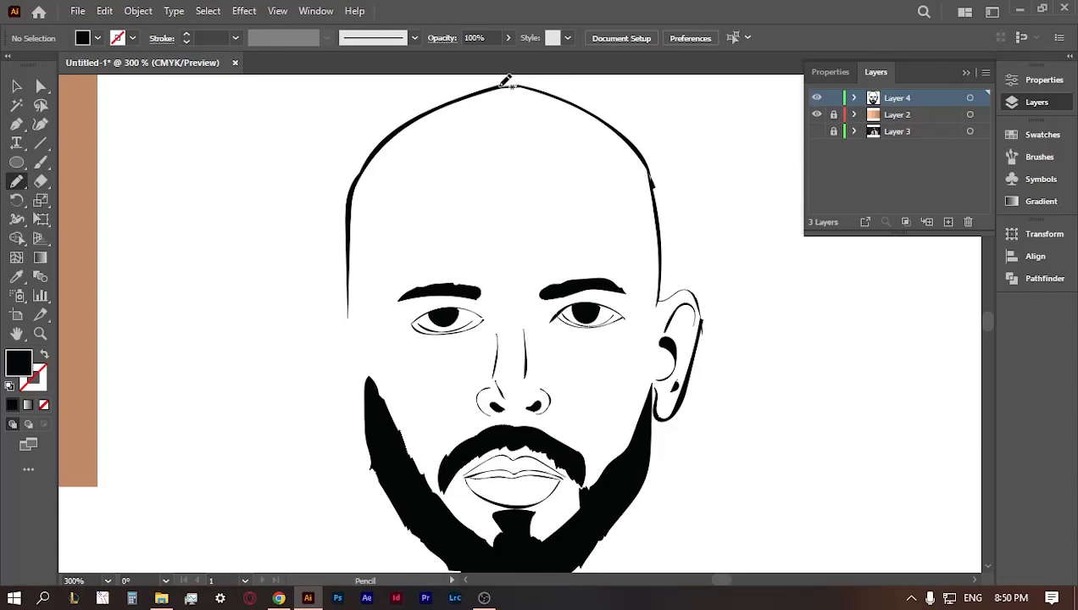
pyautogui.click(815, 130)
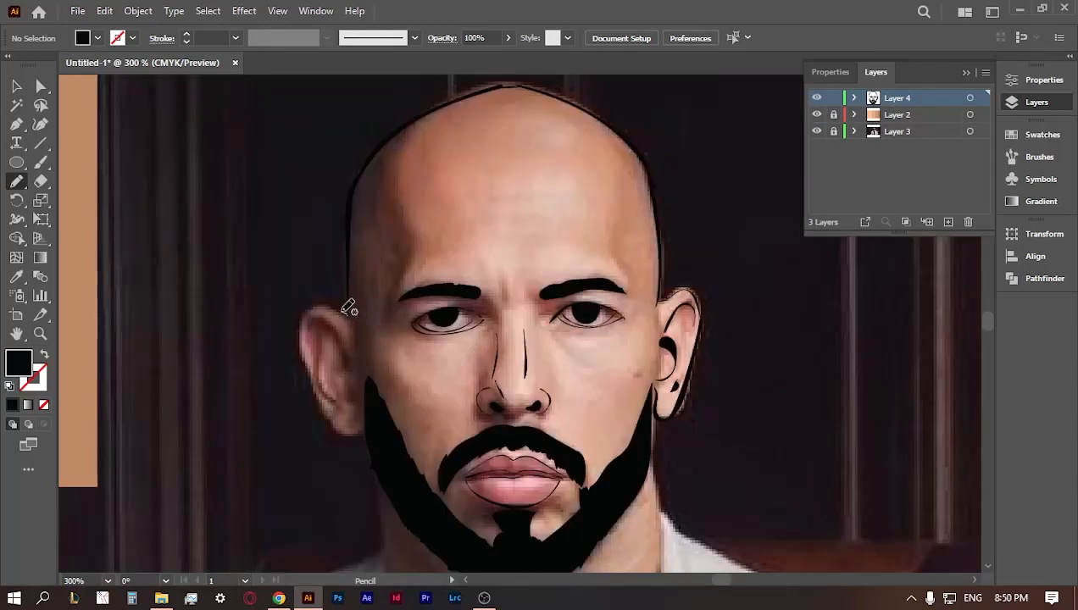
pyautogui.moveTo(344, 312)
pyautogui.mouseDown()
pyautogui.moveTo(300, 350)
pyautogui.moveTo(307, 330)
pyautogui.moveTo(346, 311)
pyautogui.mouseUp()
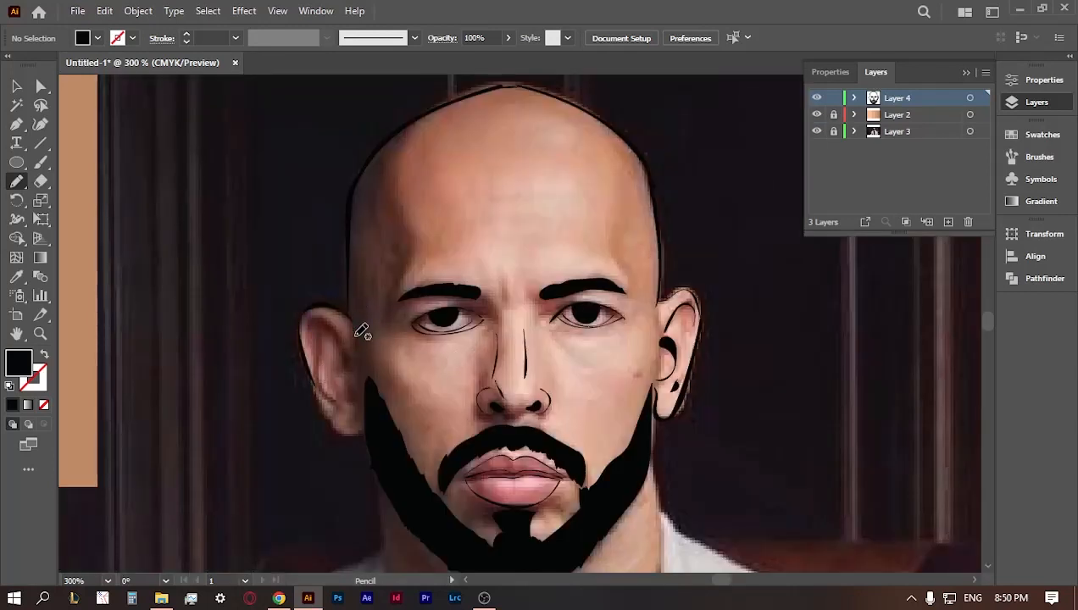
pyautogui.moveTo(315, 384); pyautogui.dragTo(361, 434)
pyautogui.moveTo(344, 339)
pyautogui.mouseDown()
pyautogui.moveTo(319, 322)
pyautogui.moveTo(335, 409)
pyautogui.moveTo(342, 374)
pyautogui.mouseUp()
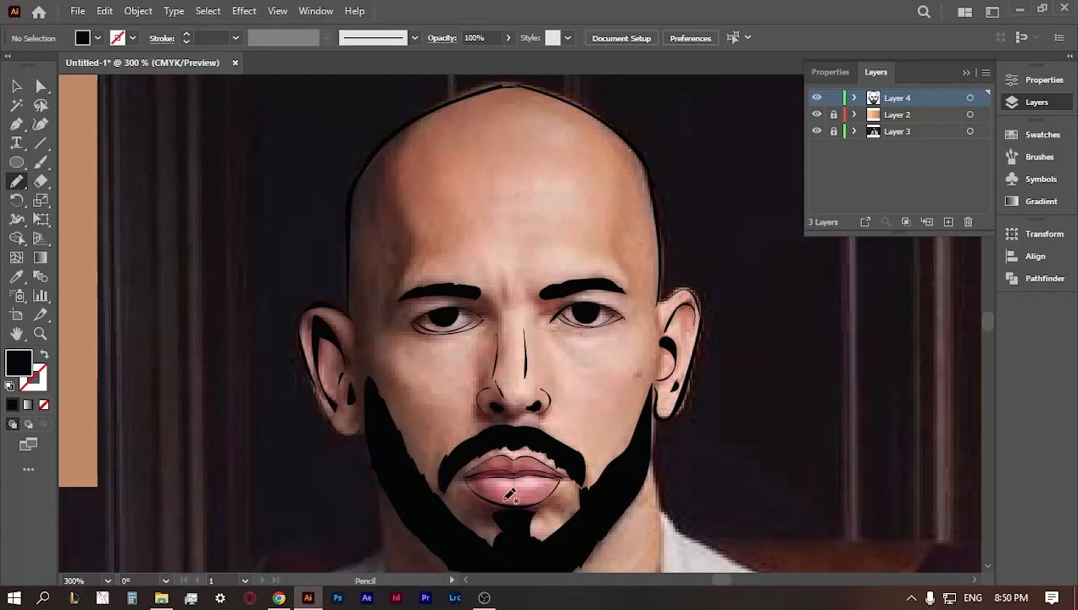
# - Draw tapered contour lines down both sides of the forehead, from the upper temples to the outer eyebrows
pyautogui.moveTo(405, 158)
pyautogui.mouseDown()
pyautogui.moveTo(411, 246)
pyautogui.moveTo(396, 285)
pyautogui.moveTo(405, 157)
pyautogui.mouseUp()
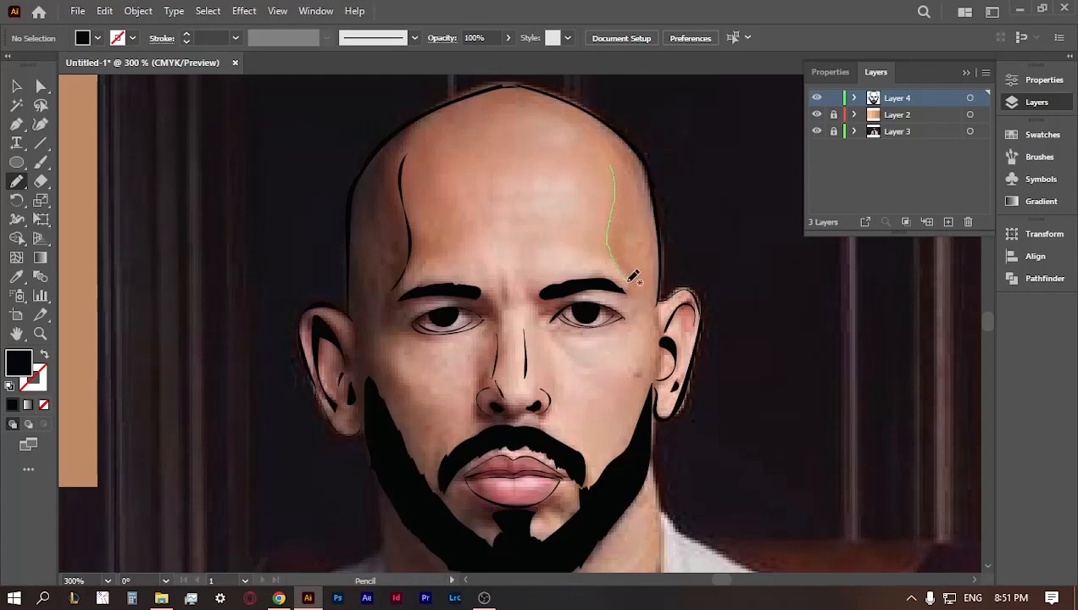
pyautogui.moveTo(616, 173); pyautogui.dragTo(613, 166)
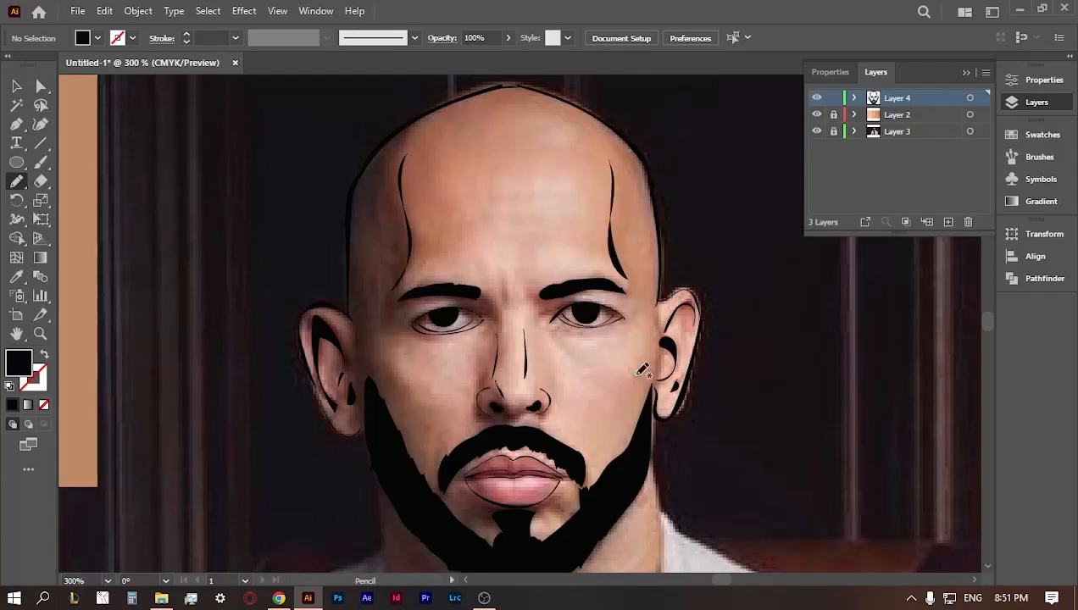
# - Trace both sides of the neck from the beard down to the jacket collar with thin tapered Pencil lines
pyautogui.click(16, 333)
pyautogui.moveTo(294, 484); pyautogui.dragTo(256, 324)
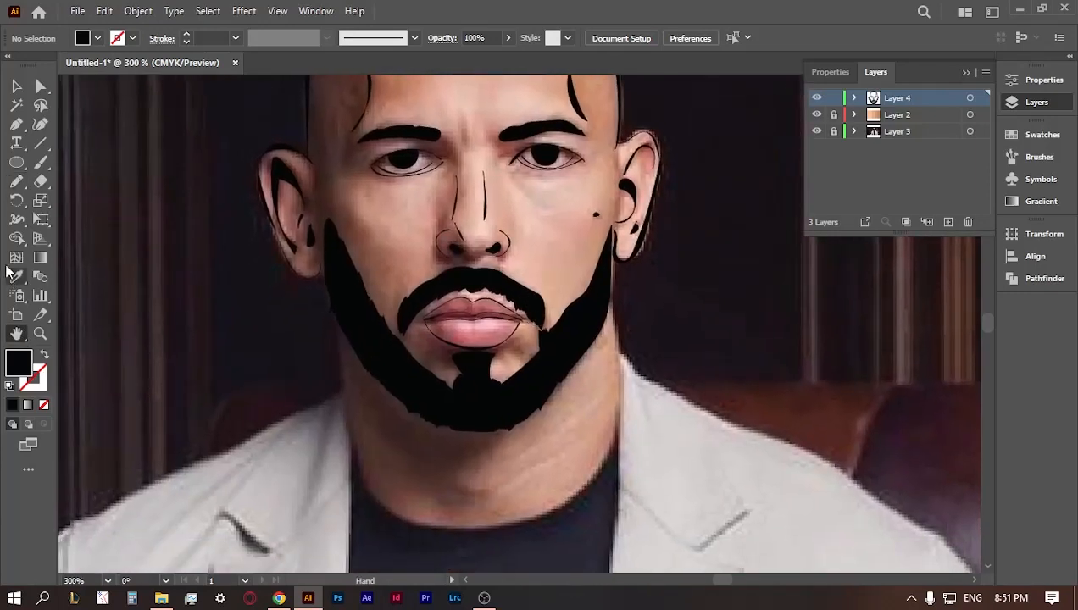
pyautogui.click(16, 181)
pyautogui.moveTo(622, 256)
pyautogui.mouseDown()
pyautogui.moveTo(624, 345)
pyautogui.moveTo(600, 384)
pyautogui.mouseUp()
pyautogui.moveTo(336, 308); pyautogui.dragTo(343, 393)
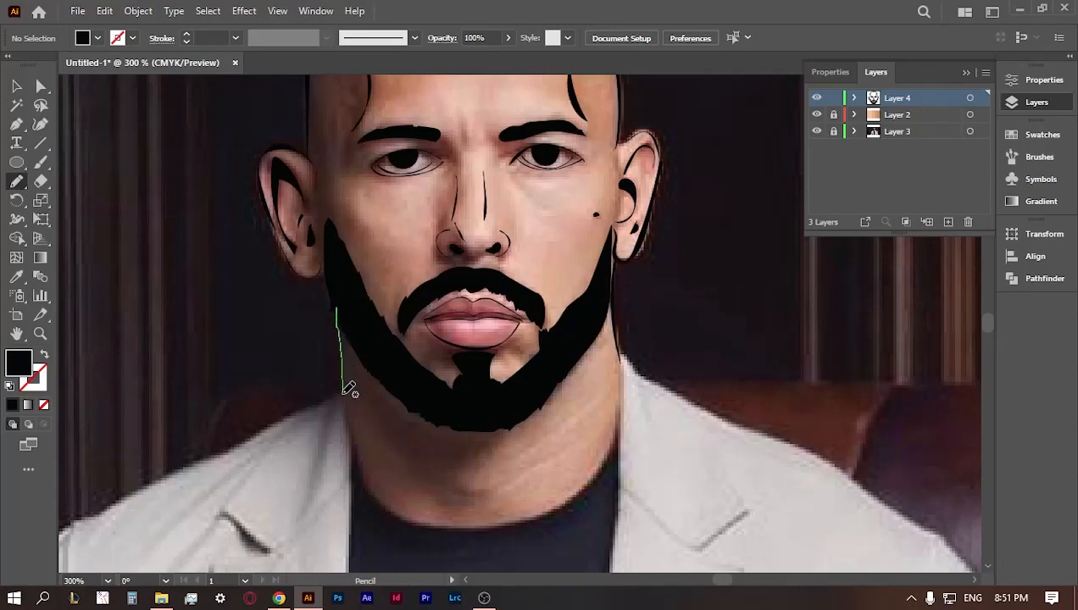
pyautogui.moveTo(336, 310); pyautogui.dragTo(337, 309)
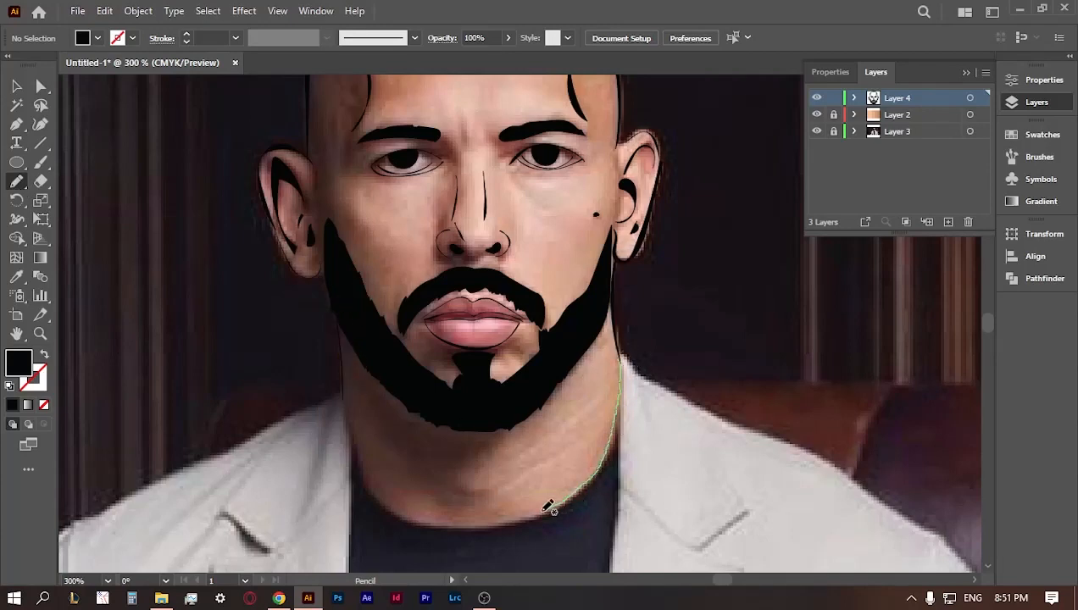
# - Trace the T-shirt's curved neckline between both sides of the neck, and add tapered crease lines on the neck
pyautogui.moveTo(424, 521)
pyautogui.mouseDown()
pyautogui.moveTo(364, 498)
pyautogui.moveTo(354, 427)
pyautogui.mouseUp()
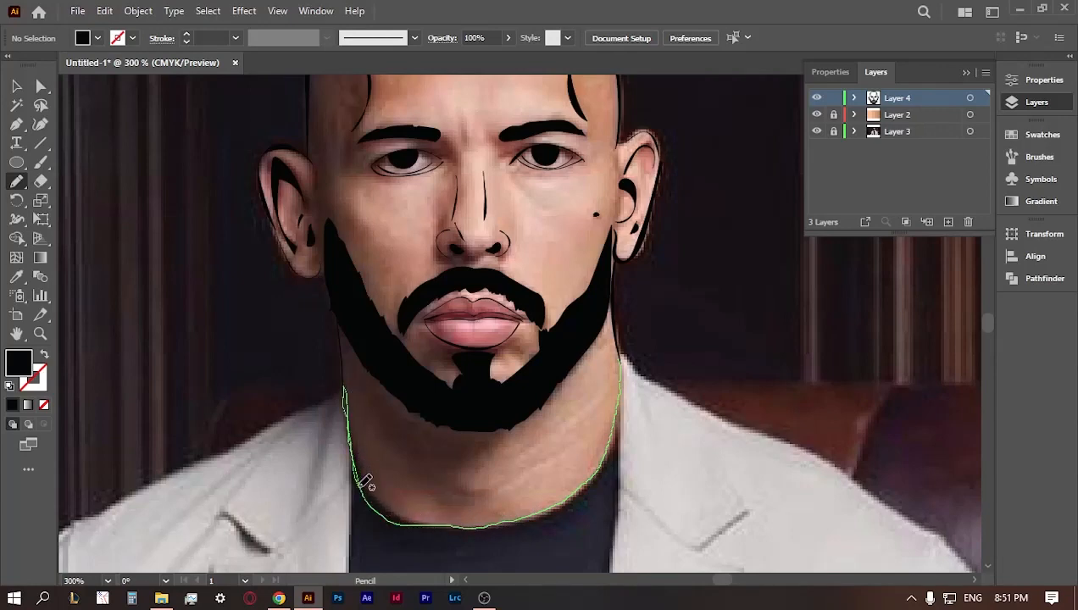
pyautogui.moveTo(432, 521)
pyautogui.mouseDown()
pyautogui.moveTo(509, 522)
pyautogui.moveTo(598, 482)
pyautogui.mouseUp()
pyautogui.moveTo(622, 354); pyautogui.dragTo(621, 356)
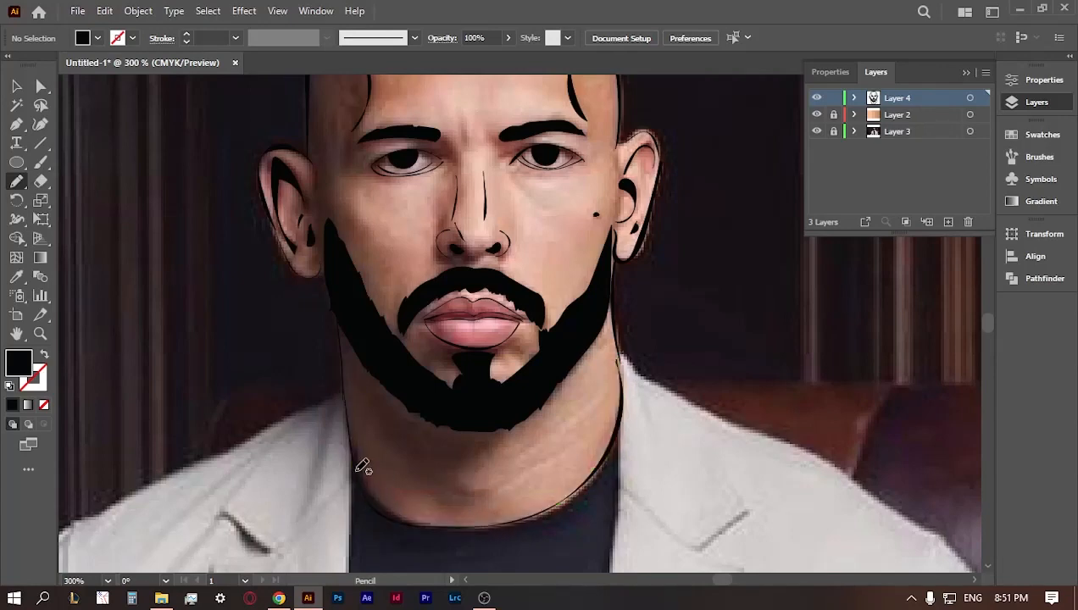
pyautogui.moveTo(577, 410)
pyautogui.mouseDown()
pyautogui.moveTo(614, 367)
pyautogui.moveTo(569, 443)
pyautogui.moveTo(469, 489)
pyautogui.moveTo(534, 465)
pyautogui.moveTo(599, 415)
pyautogui.mouseUp()
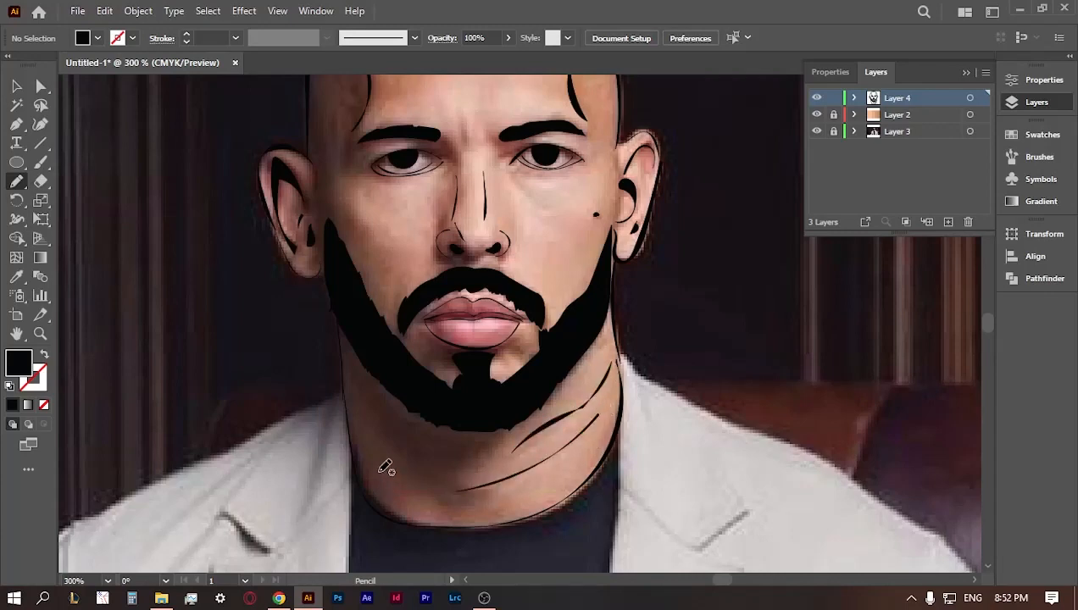
pyautogui.moveTo(379, 415); pyautogui.dragTo(381, 416)
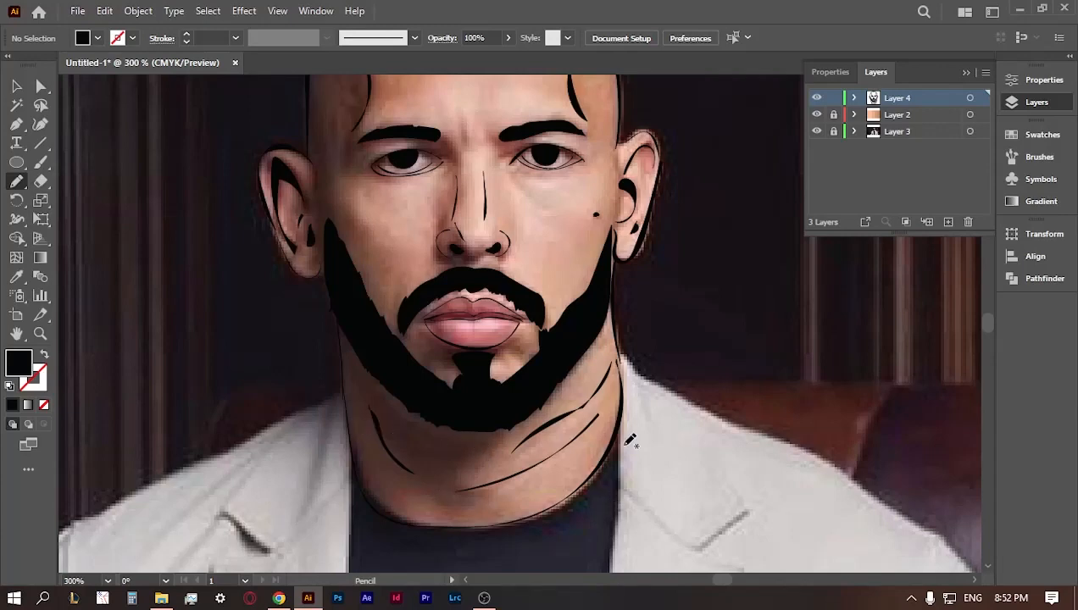
# - Draw the jacket's inner front edges downward from the neckline on both sides of the T-shirt
pyautogui.moveTo(617, 434); pyautogui.dragTo(612, 560)
pyautogui.moveTo(621, 475); pyautogui.dragTo(619, 477)
pyautogui.moveTo(354, 455); pyautogui.dragTo(356, 562)
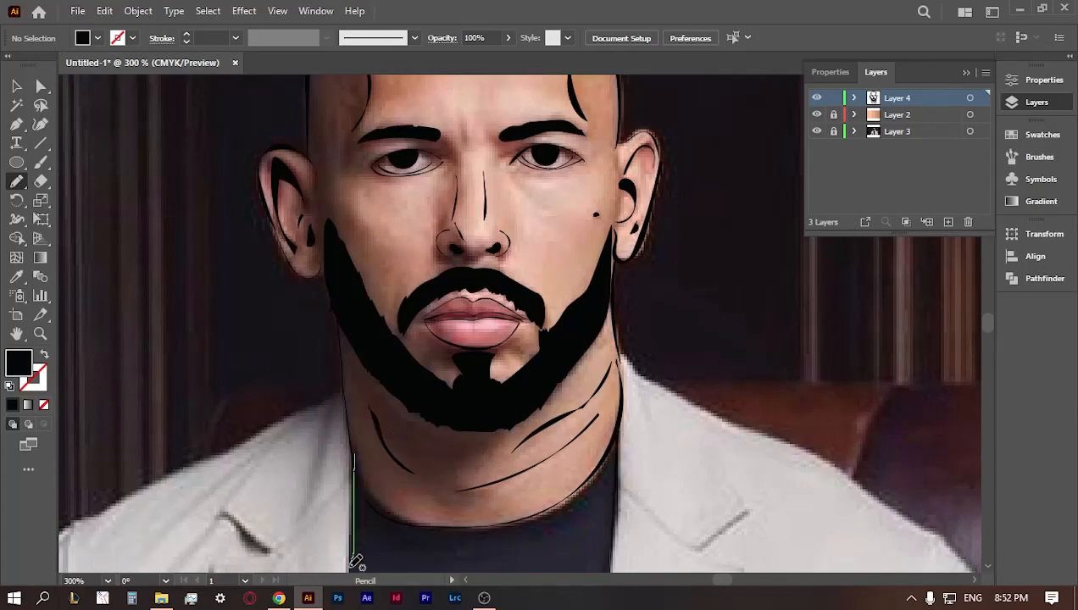
pyautogui.moveTo(354, 481); pyautogui.dragTo(355, 482)
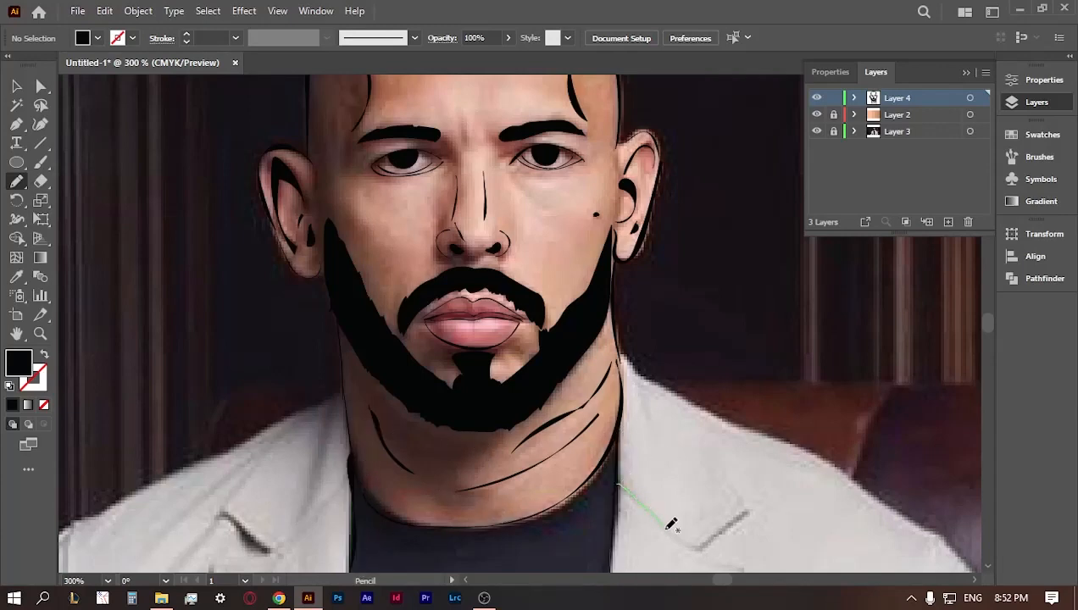
# - Outline the right-hand jacket lapel with tapered black lines, including its pointed corner and the short seam below it
pyautogui.moveTo(621, 481); pyautogui.dragTo(622, 478)
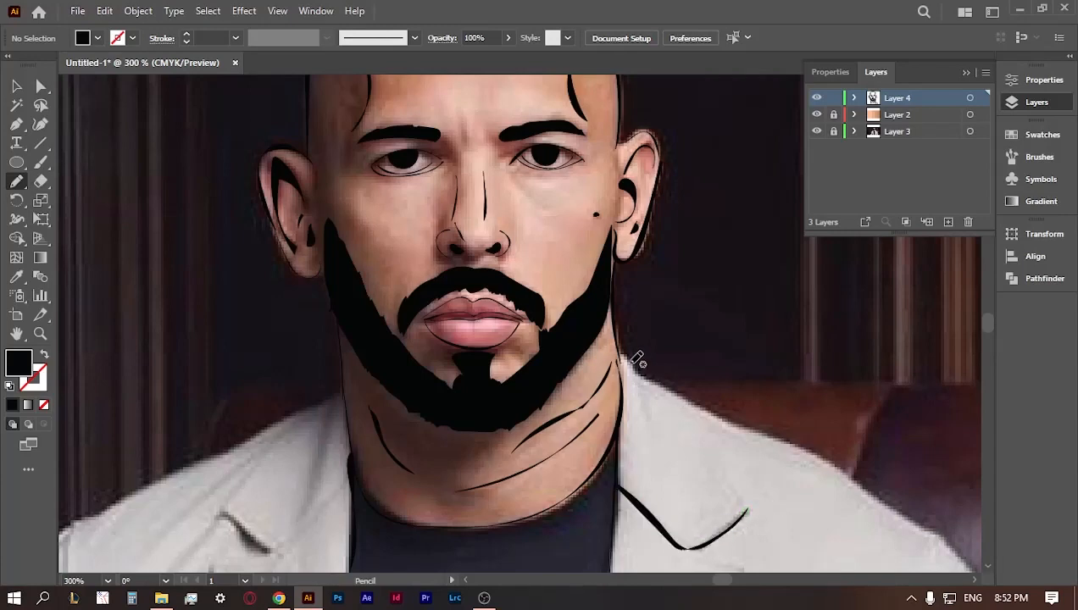
pyautogui.moveTo(670, 397); pyautogui.dragTo(672, 398)
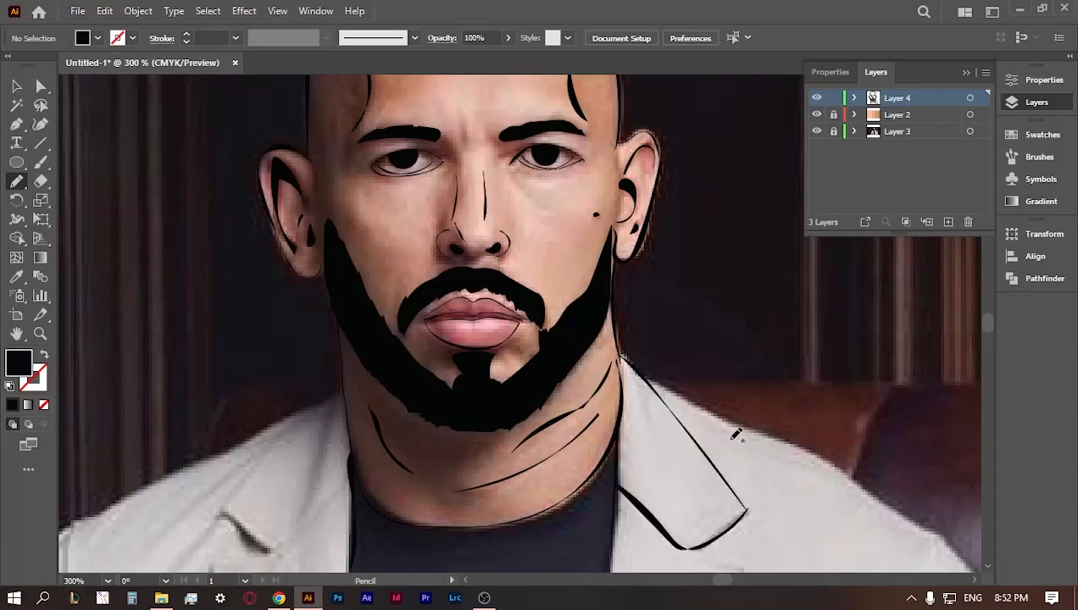
pyautogui.moveTo(721, 557); pyautogui.dragTo(722, 557)
# - Outline the left-hand jacket lapel and trace the shoulder line on that side from the neck outward
pyautogui.moveTo(329, 509); pyautogui.dragTo(347, 485)
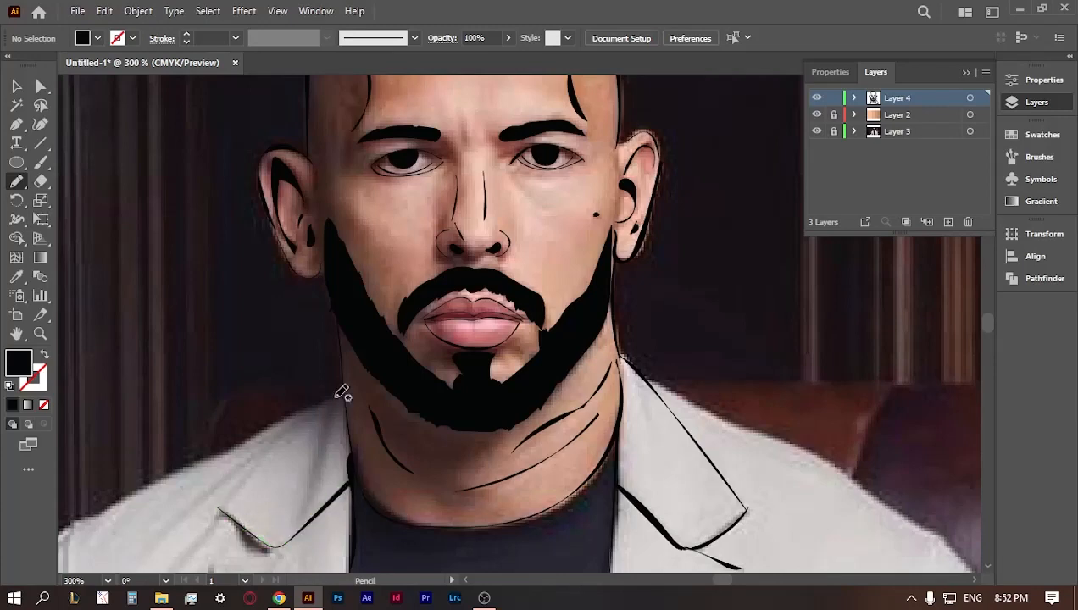
pyautogui.moveTo(337, 393); pyautogui.dragTo(165, 474)
pyautogui.moveTo(62, 531); pyautogui.dragTo(61, 533)
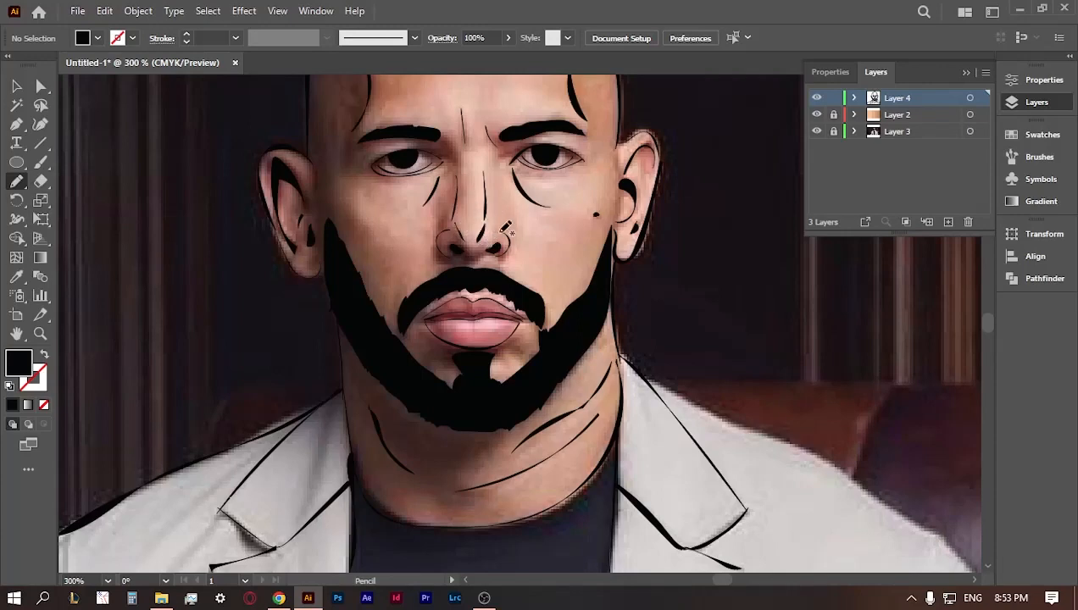
# - Draw a short curved wrinkle across the middle of the forehead, and check the line art with the reference photo hidden
pyautogui.press('space')
pyautogui.moveTo(480, 270); pyautogui.dragTo(480, 434)
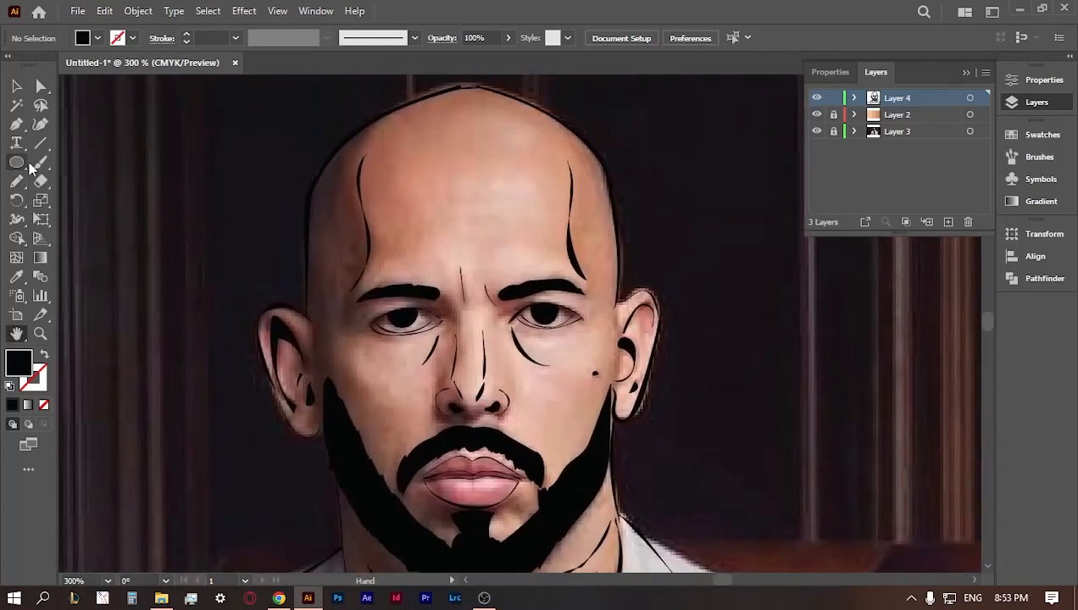
pyautogui.click(17, 182)
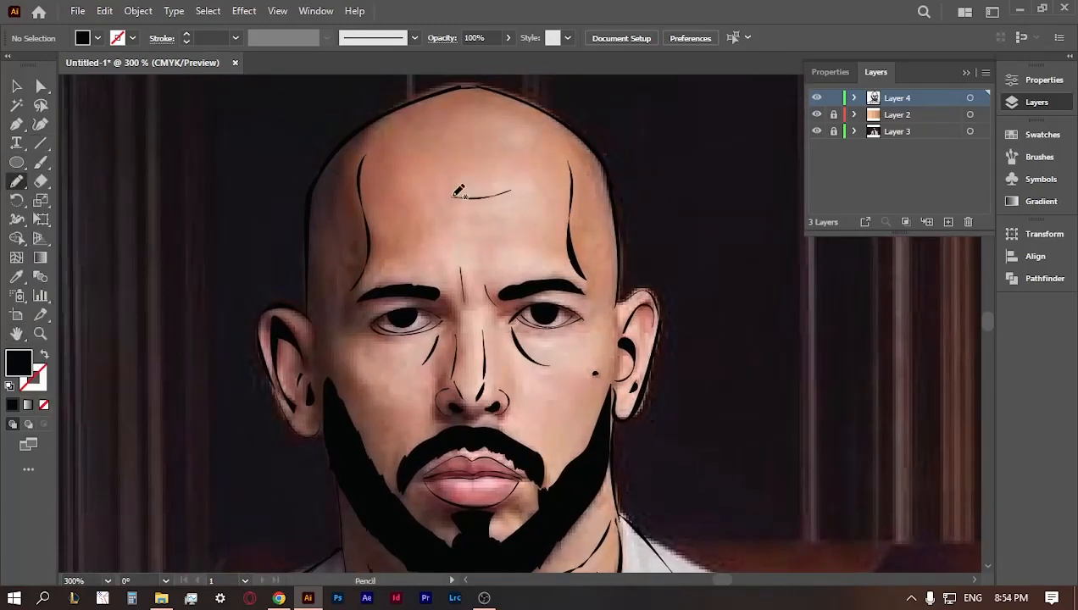
pyautogui.click(817, 132)
pyautogui.click(817, 132)
# - Trace the right-hand shoulder line of the jacket from the collar outward with a tapered black line
pyautogui.click(16, 334)
pyautogui.moveTo(840, 375)
pyautogui.mouseDown()
pyautogui.moveTo(775, 250)
pyautogui.moveTo(741, 111)
pyautogui.moveTo(722, 91)
pyautogui.moveTo(789, 144)
pyautogui.moveTo(779, 204)
pyautogui.mouseUp()
pyautogui.press('n')
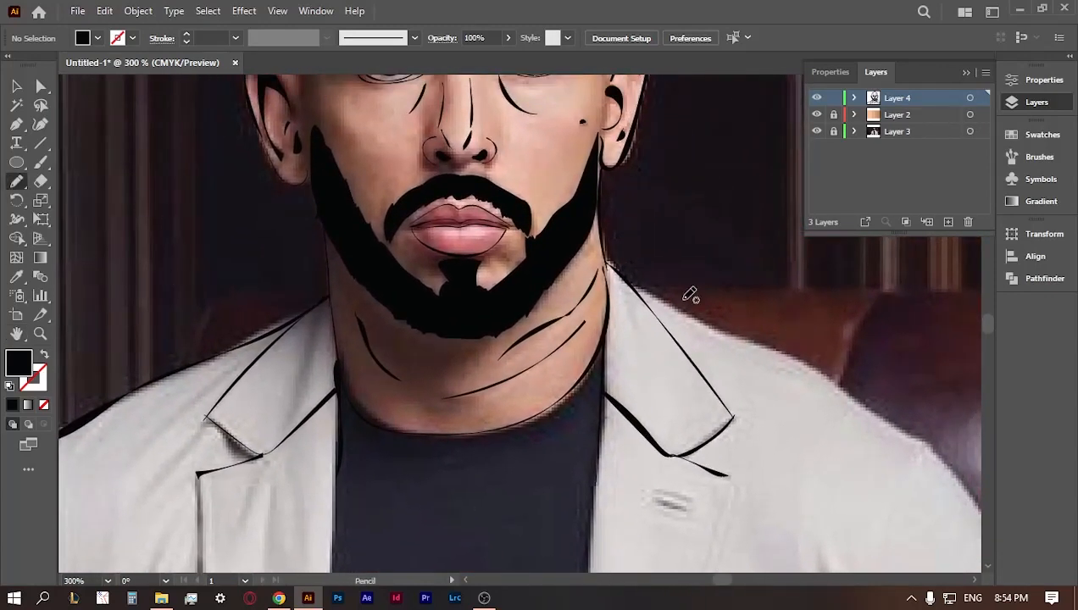
pyautogui.moveTo(608, 265); pyautogui.dragTo(666, 302)
pyautogui.moveTo(736, 328); pyautogui.dragTo(610, 258)
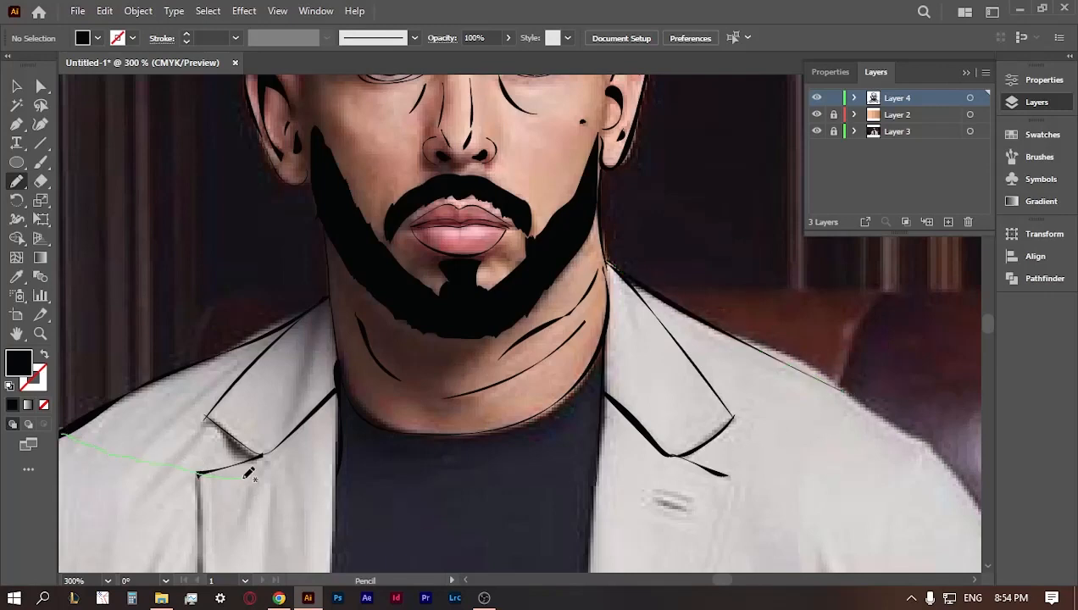
# - Close the bust with a curved, tapered line running from the left-hand shoulder across the chest to the right-hand shoulder
pyautogui.moveTo(110, 447); pyautogui.dragTo(61, 434)
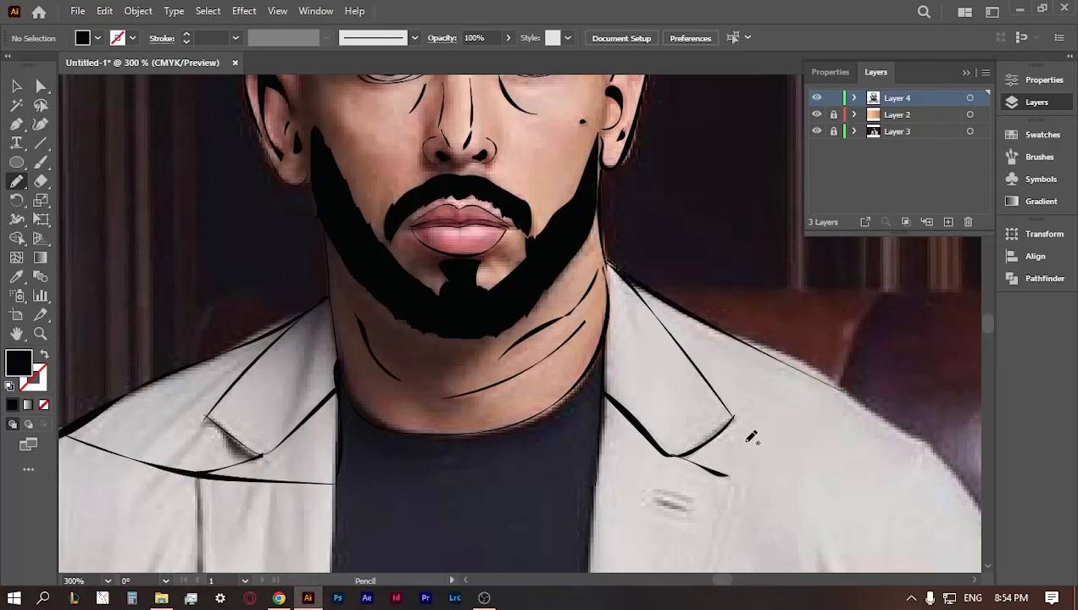
pyautogui.moveTo(555, 484)
pyautogui.mouseDown()
pyautogui.moveTo(341, 479)
pyautogui.moveTo(615, 477)
pyautogui.mouseUp()
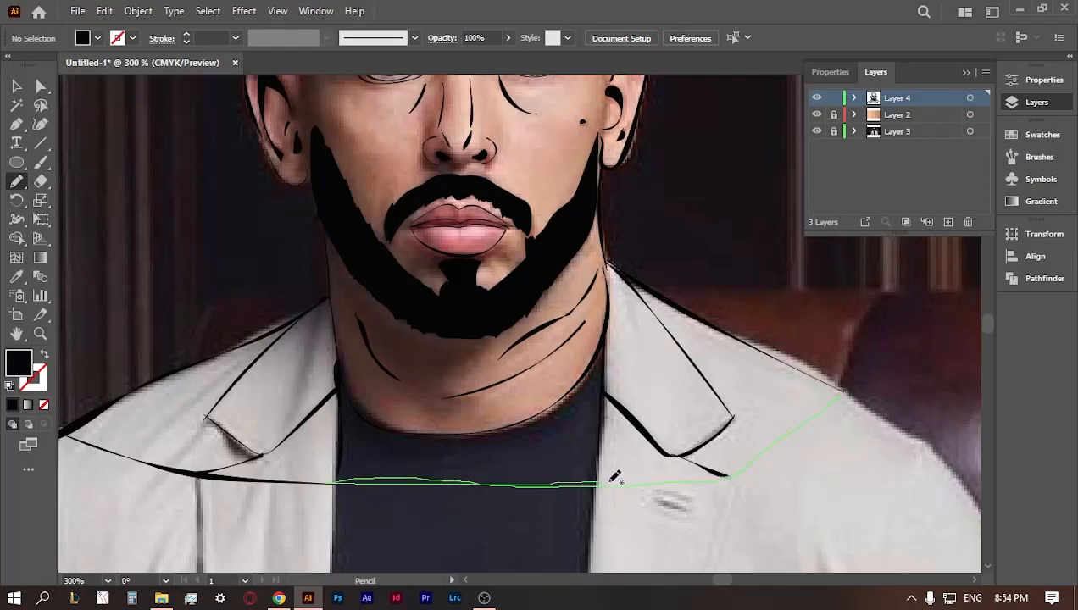
pyautogui.moveTo(800, 424); pyautogui.dragTo(841, 394)
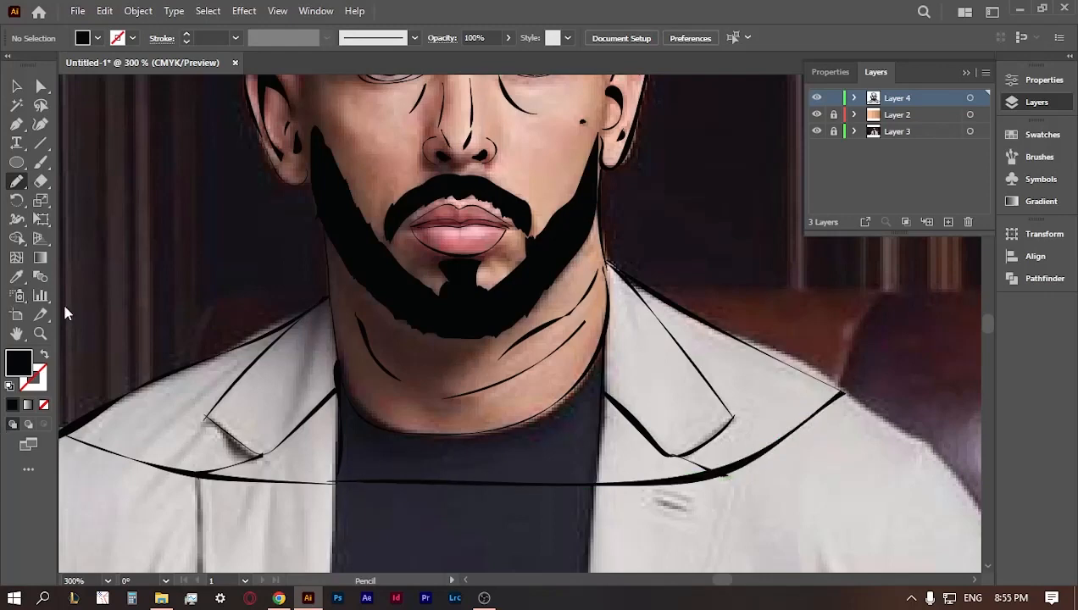
# - Hide the reference photo on Layer 3, view the whole artboard and zoom in on the portrait line art
pyautogui.press('h')
pyautogui.moveTo(710, 269); pyautogui.dragTo(754, 434)
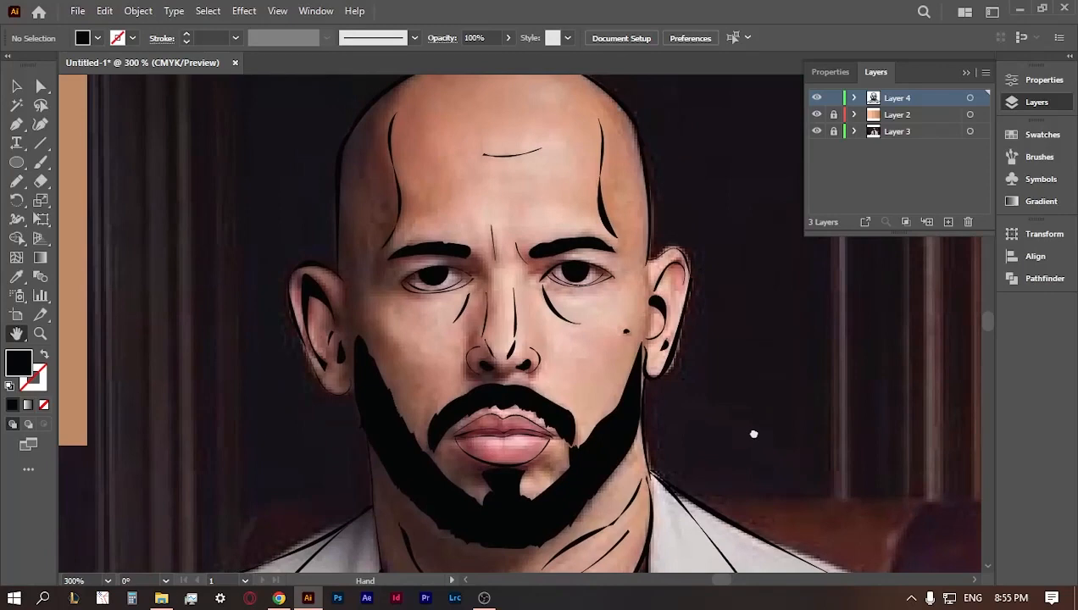
pyautogui.click(816, 131)
pyautogui.hotkey('ctrl', '0')
pyautogui.click(39, 335)
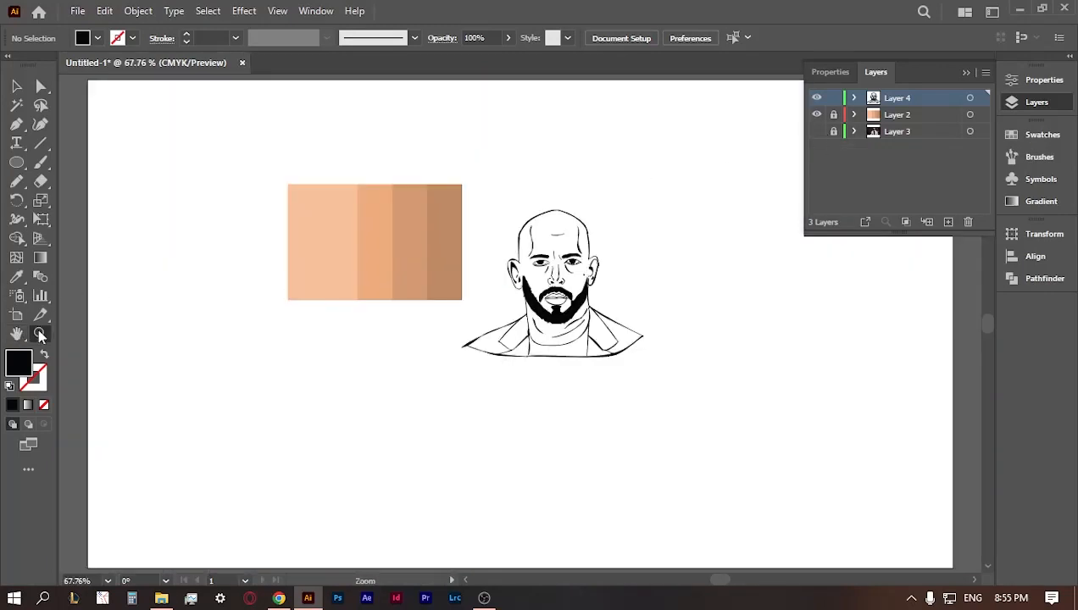
pyautogui.doubleClick(558, 302)
# - Select all the portrait line art and combine its overlapping shapes with the Pathfinder Merge operation
pyautogui.click(16, 88)
pyautogui.moveTo(688, 149); pyautogui.dragTo(286, 510)
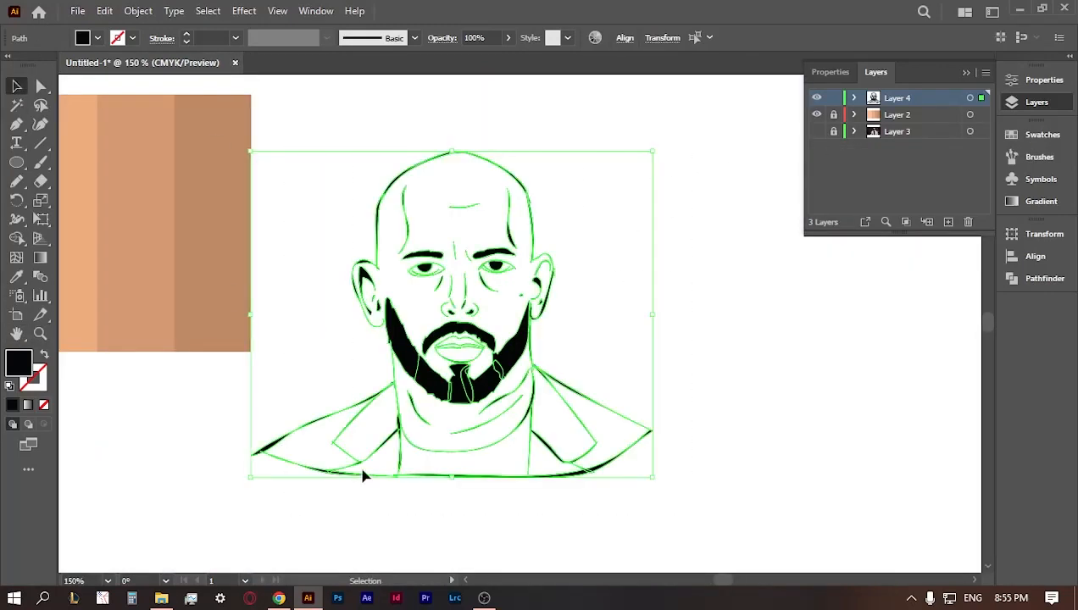
pyautogui.click(138, 11)
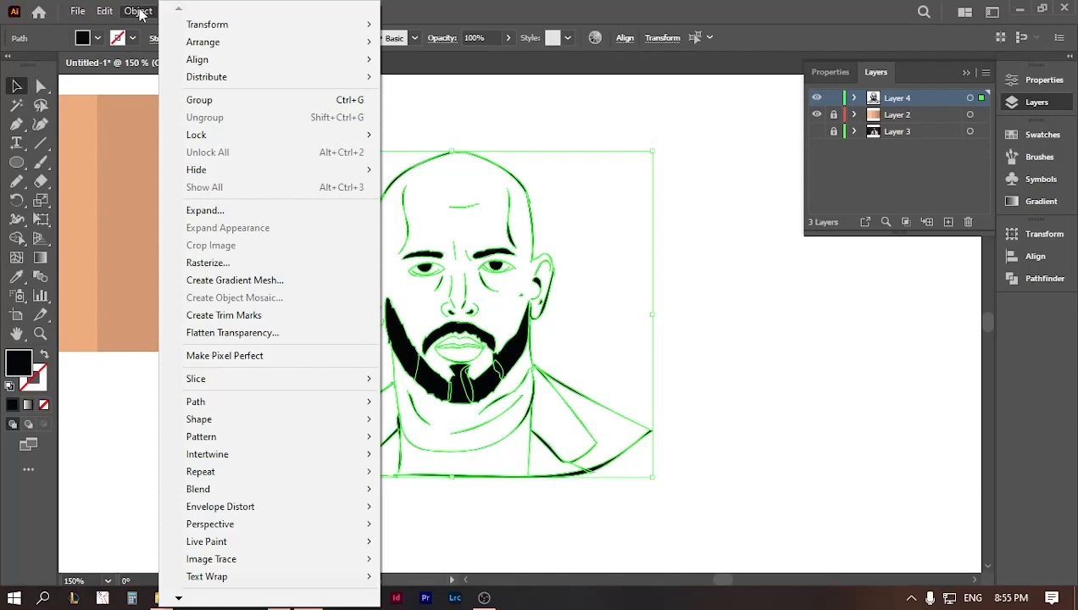
pyautogui.click(246, 209)
pyautogui.click(1038, 278)
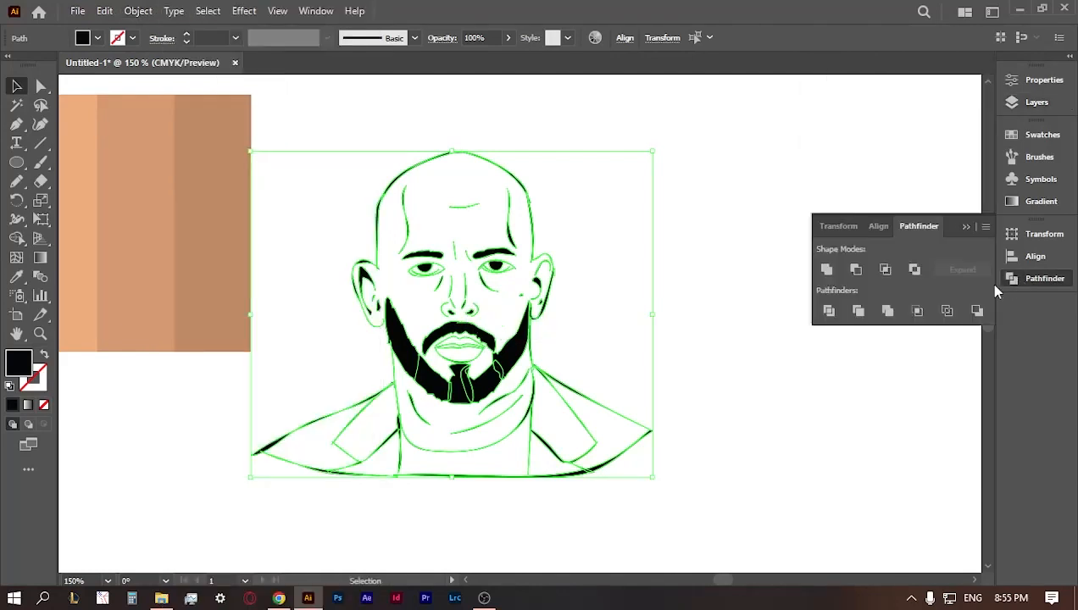
pyautogui.click(886, 312)
pyautogui.click(717, 382)
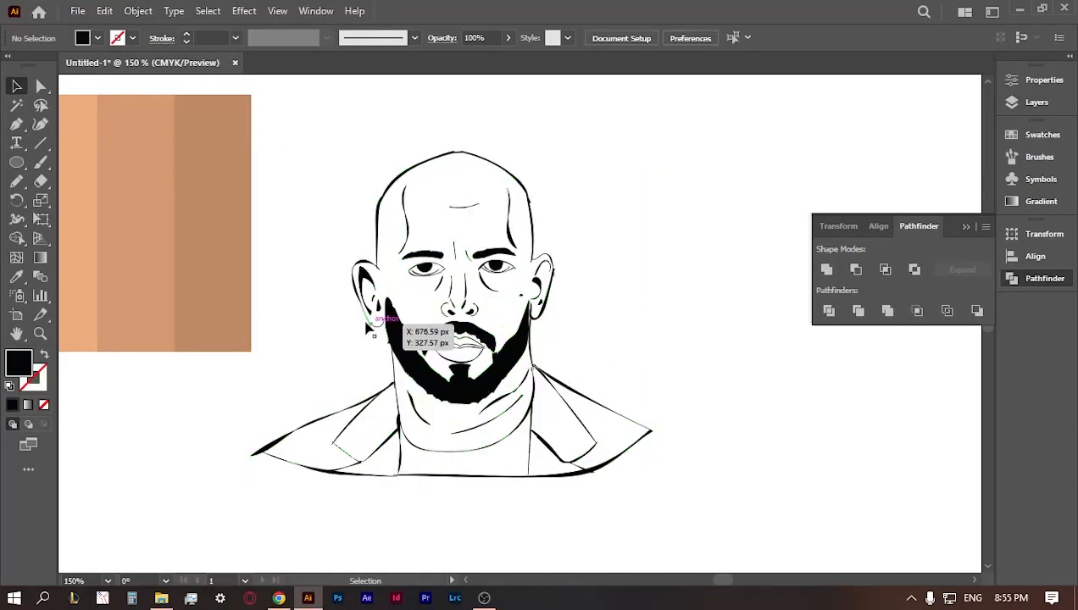
# - Duplicate Layer 4 and make the original Layer 4 the active layer
pyautogui.click(1017, 107)
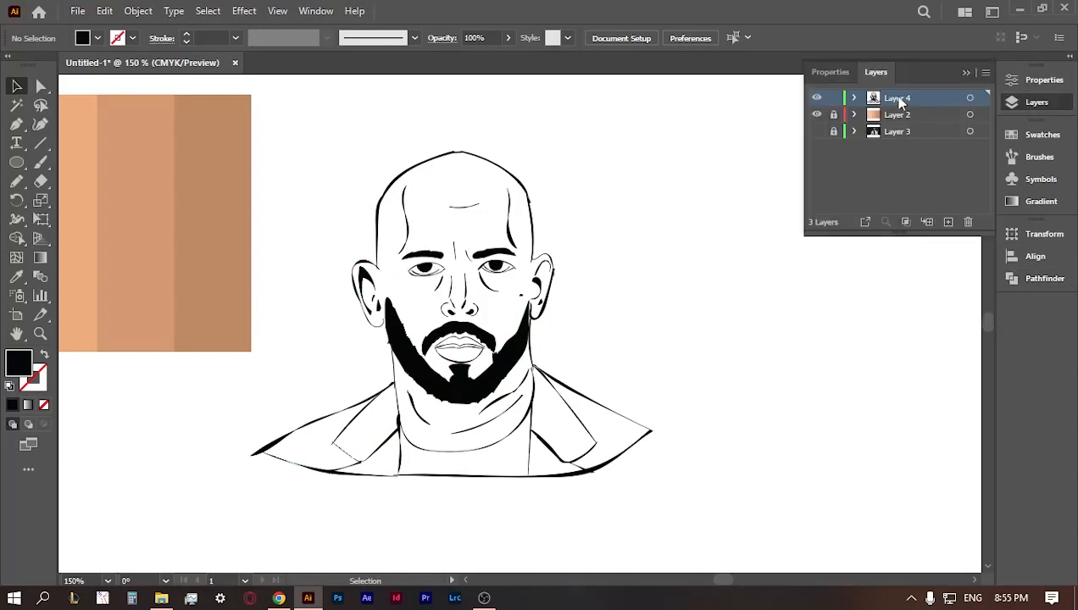
pyautogui.moveTo(897, 100); pyautogui.dragTo(948, 222)
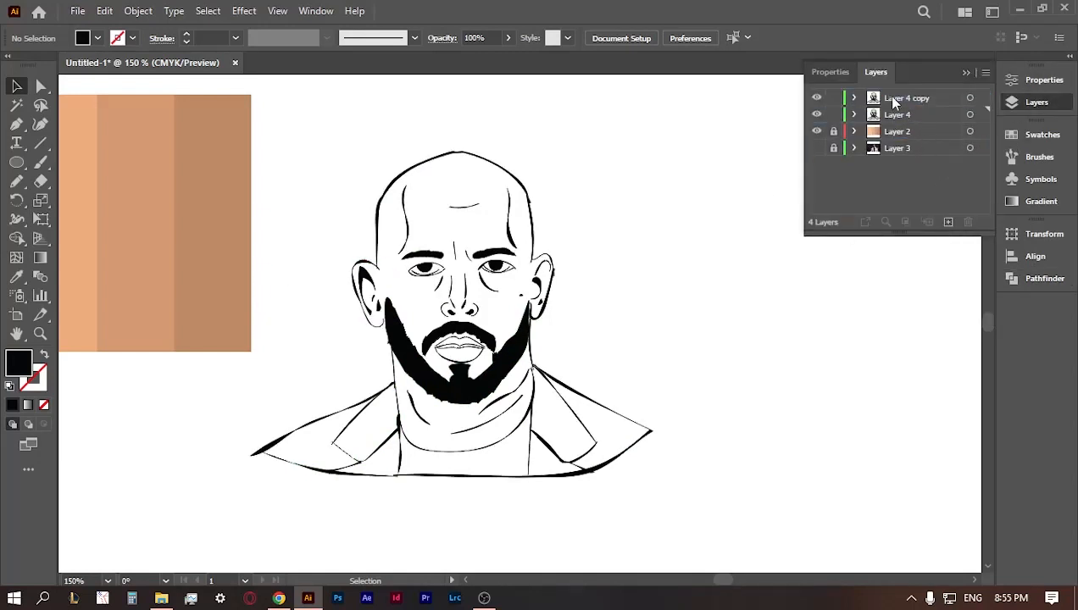
pyautogui.click(901, 119)
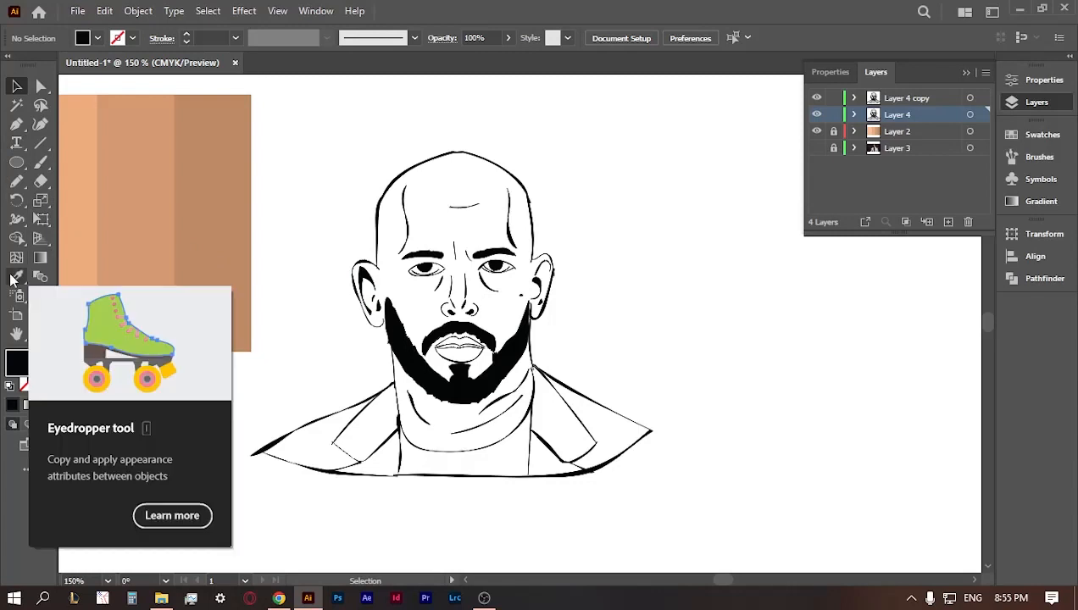
# - Check the line art against the reference photo on Layer 3, leaving the photo hidden
pyautogui.click(815, 148)
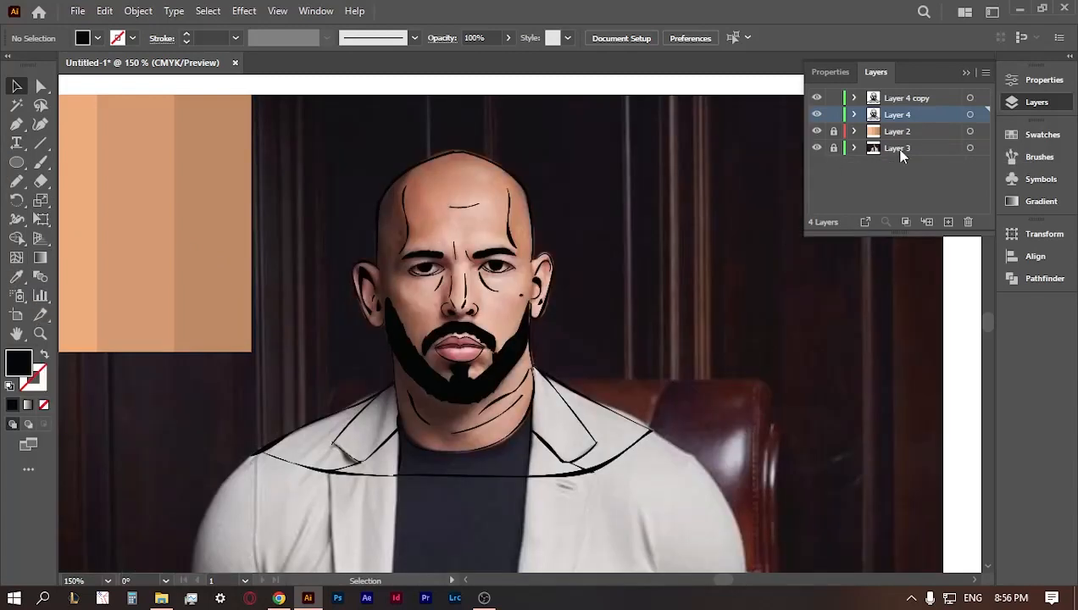
pyautogui.click(834, 149)
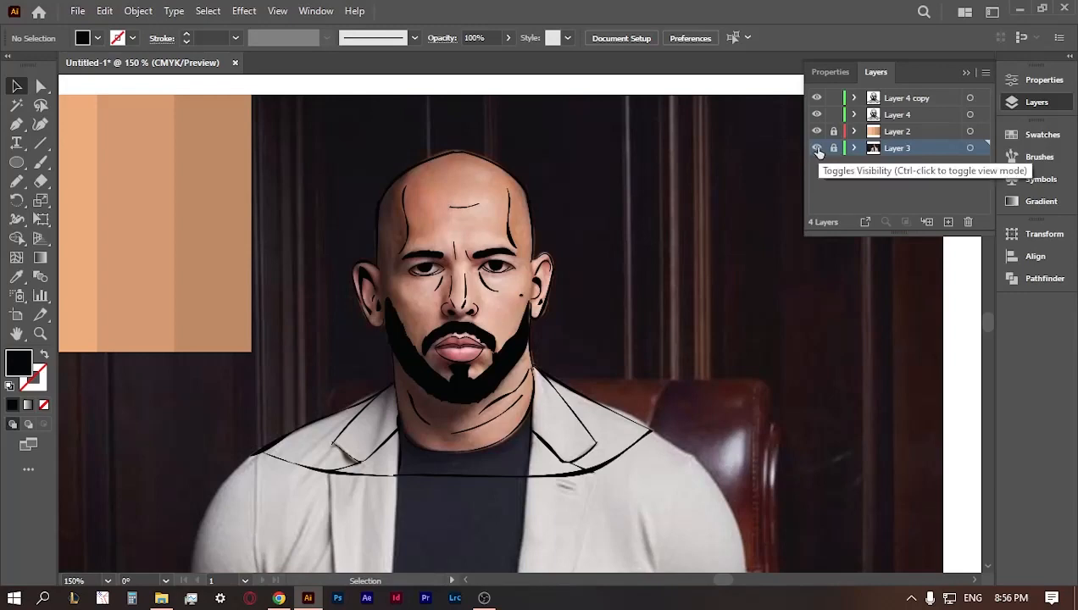
pyautogui.click(816, 149)
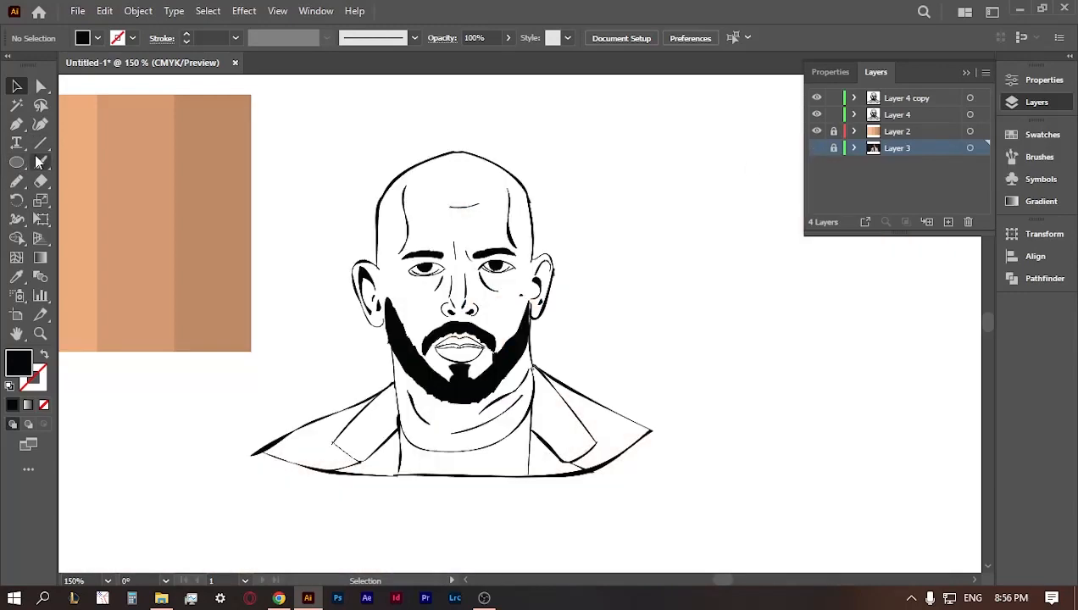
# - Paint the cheeks and nose on Layer 4 with the Blob Brush, using the light orange skin tone sampled from the palette
pyautogui.rightClick(43, 163)
pyautogui.click(102, 181)
pyautogui.click(17, 277)
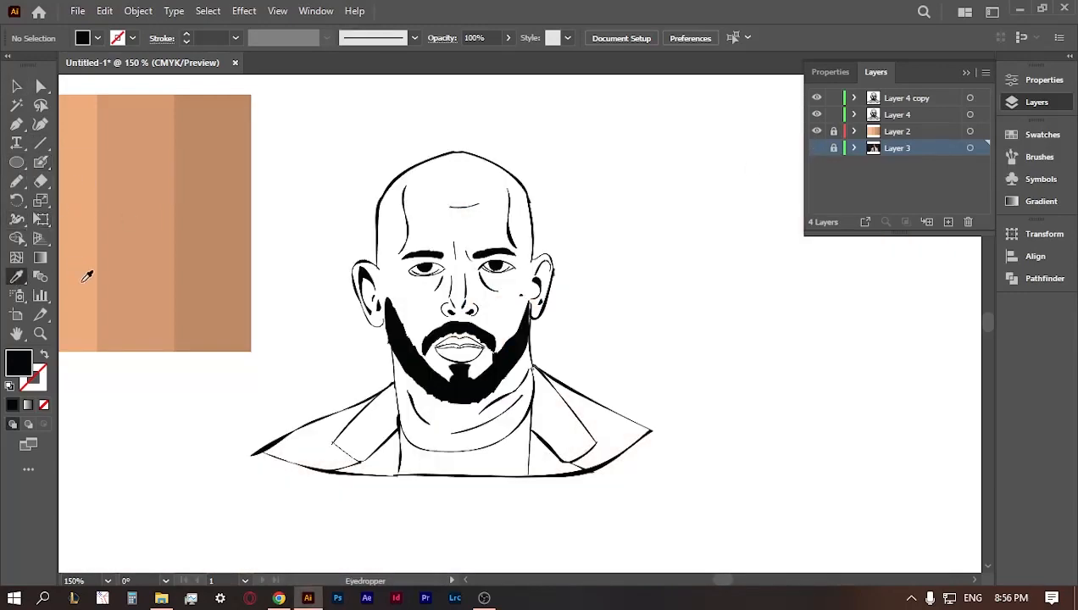
pyautogui.click(92, 255)
pyautogui.click(40, 163)
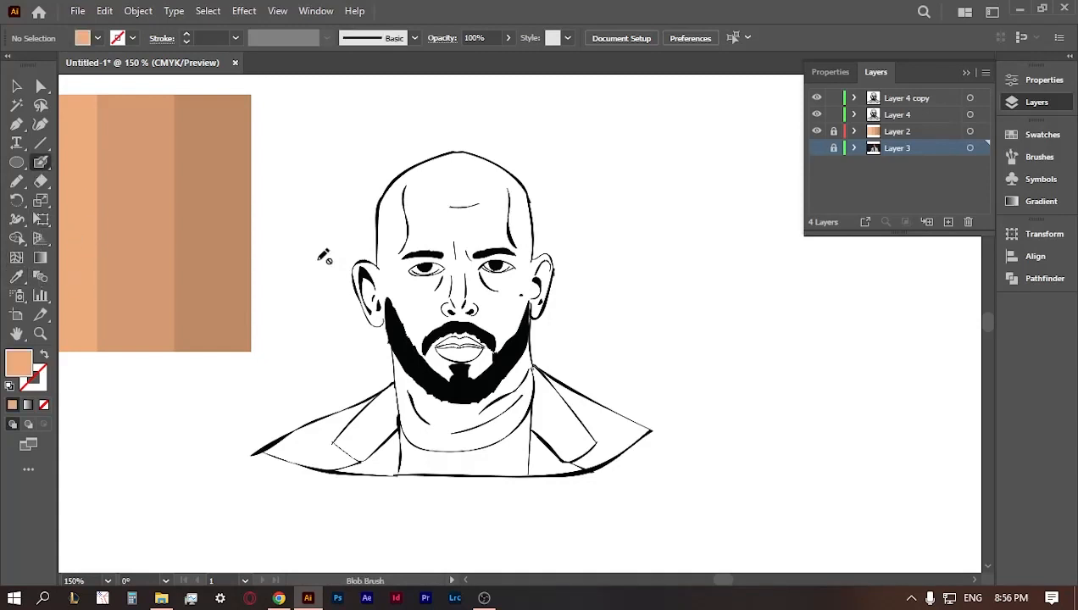
pyautogui.click(897, 115)
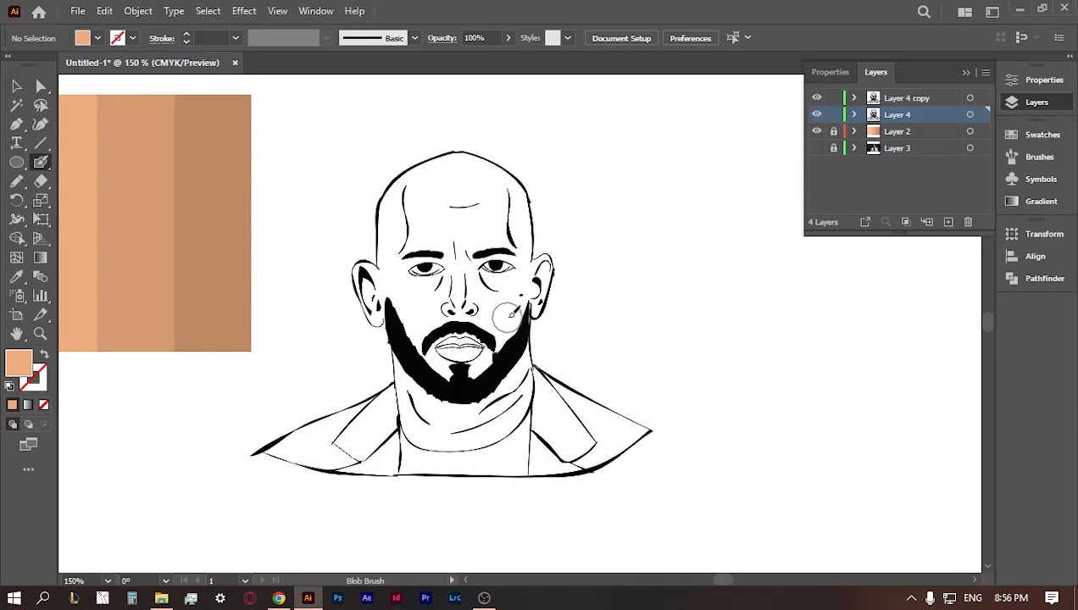
pyautogui.moveTo(512, 303)
pyautogui.mouseDown()
pyautogui.moveTo(515, 332)
pyautogui.moveTo(520, 274)
pyautogui.moveTo(524, 299)
pyautogui.moveTo(504, 301)
pyautogui.moveTo(504, 325)
pyautogui.moveTo(494, 308)
pyautogui.moveTo(440, 313)
pyautogui.moveTo(410, 333)
pyautogui.moveTo(415, 323)
pyautogui.moveTo(391, 287)
pyautogui.moveTo(385, 299)
pyautogui.moveTo(402, 326)
pyautogui.mouseUp()
# - Fill the rest of the face with the same skin tone, covering the eye areas, forehead, both ears and the skin around the beard
pyautogui.click(40, 333)
pyautogui.click(477, 282)
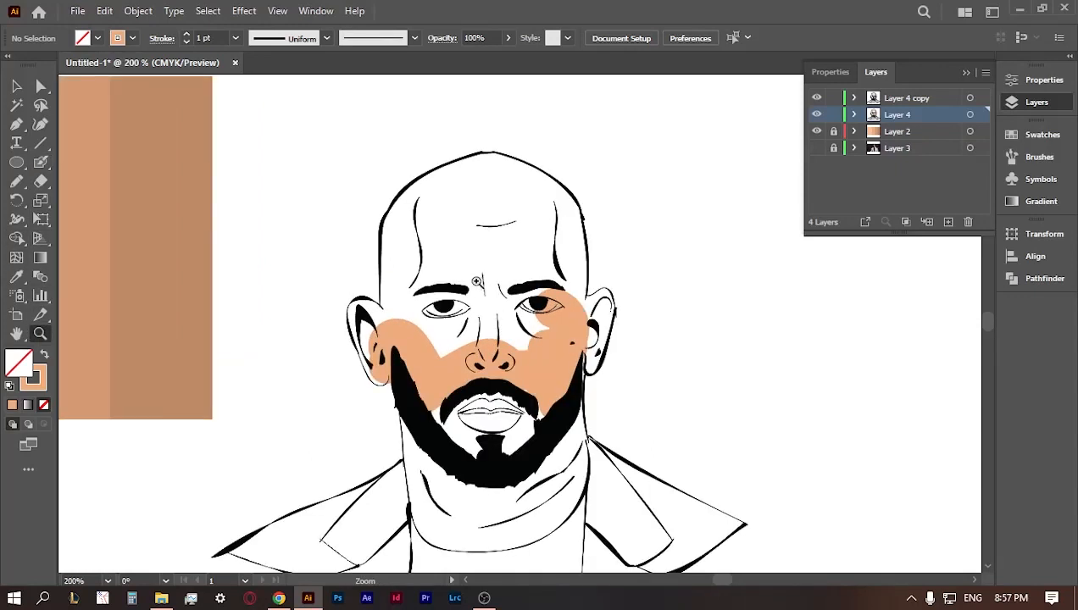
pyautogui.click(477, 281)
pyautogui.click(40, 162)
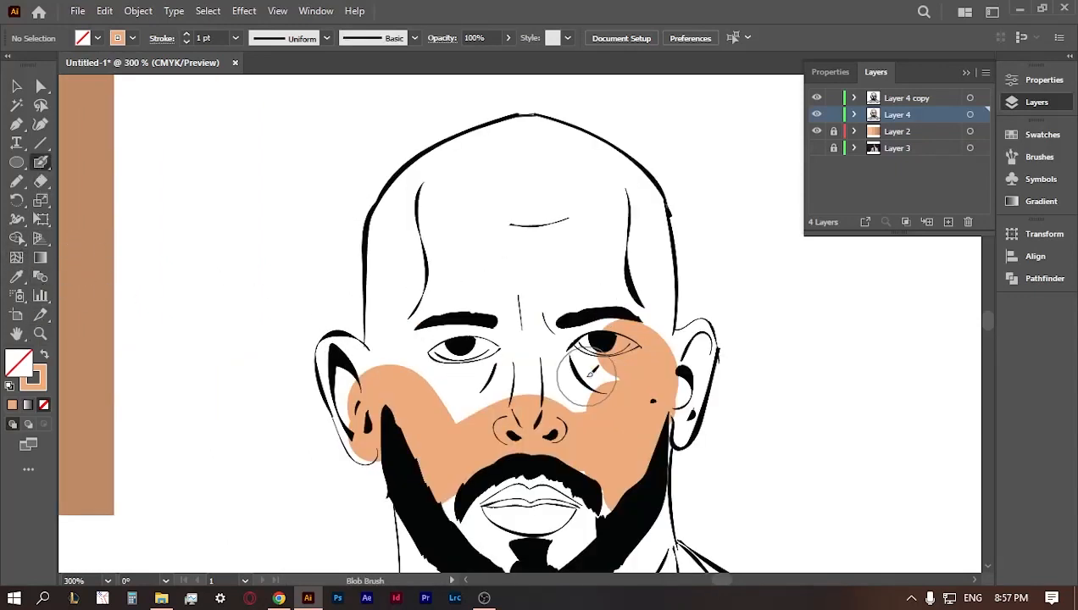
pyautogui.moveTo(585, 373)
pyautogui.mouseDown()
pyautogui.moveTo(473, 402)
pyautogui.moveTo(551, 373)
pyautogui.mouseUp()
pyautogui.moveTo(491, 254)
pyautogui.mouseDown()
pyautogui.moveTo(430, 352)
pyautogui.moveTo(423, 270)
pyautogui.moveTo(399, 364)
pyautogui.moveTo(348, 362)
pyautogui.moveTo(439, 382)
pyautogui.moveTo(414, 362)
pyautogui.moveTo(354, 367)
pyautogui.moveTo(349, 339)
pyautogui.moveTo(328, 345)
pyautogui.moveTo(368, 456)
pyautogui.moveTo(335, 390)
pyautogui.moveTo(349, 436)
pyautogui.mouseUp()
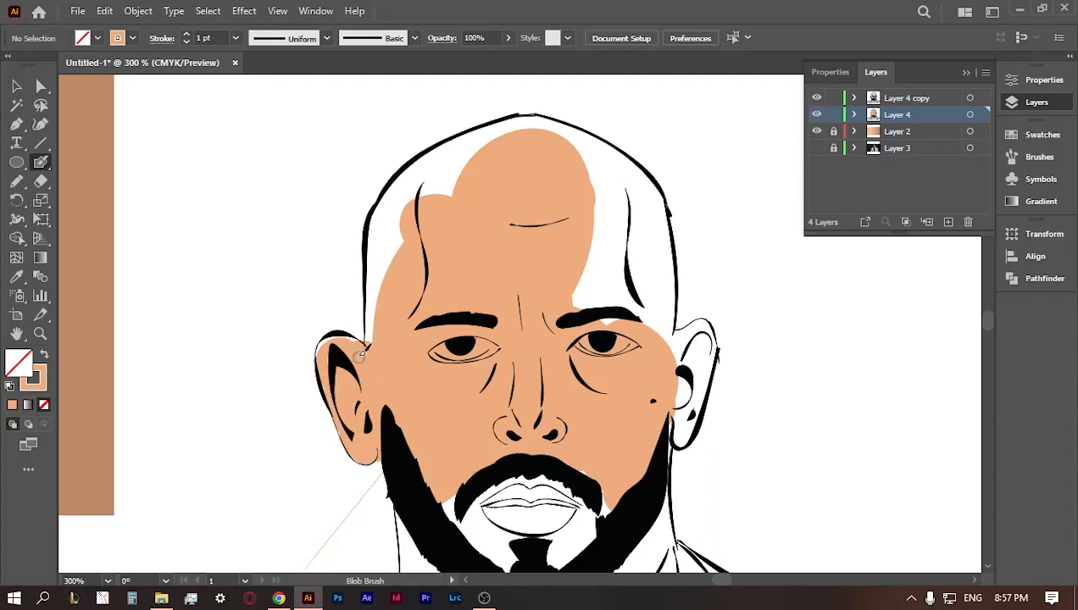
pyautogui.moveTo(428, 315)
pyautogui.mouseDown()
pyautogui.moveTo(422, 192)
pyautogui.moveTo(364, 369)
pyautogui.moveTo(389, 219)
pyautogui.moveTo(431, 269)
pyautogui.mouseUp()
pyautogui.moveTo(621, 270)
pyautogui.mouseDown()
pyautogui.moveTo(605, 318)
pyautogui.moveTo(549, 338)
pyautogui.moveTo(585, 297)
pyautogui.moveTo(610, 215)
pyautogui.moveTo(641, 364)
pyautogui.moveTo(602, 295)
pyautogui.moveTo(455, 197)
pyautogui.moveTo(413, 287)
pyautogui.moveTo(413, 217)
pyautogui.moveTo(411, 234)
pyautogui.moveTo(428, 232)
pyautogui.moveTo(419, 209)
pyautogui.moveTo(413, 221)
pyautogui.moveTo(500, 161)
pyautogui.moveTo(524, 155)
pyautogui.moveTo(472, 172)
pyautogui.moveTo(565, 166)
pyautogui.moveTo(538, 159)
pyautogui.moveTo(584, 178)
pyautogui.moveTo(627, 219)
pyautogui.moveTo(609, 193)
pyautogui.moveTo(624, 208)
pyautogui.moveTo(647, 379)
pyautogui.moveTo(664, 380)
pyautogui.moveTo(693, 347)
pyautogui.moveTo(667, 407)
pyautogui.moveTo(674, 430)
pyautogui.moveTo(707, 342)
pyautogui.mouseUp()
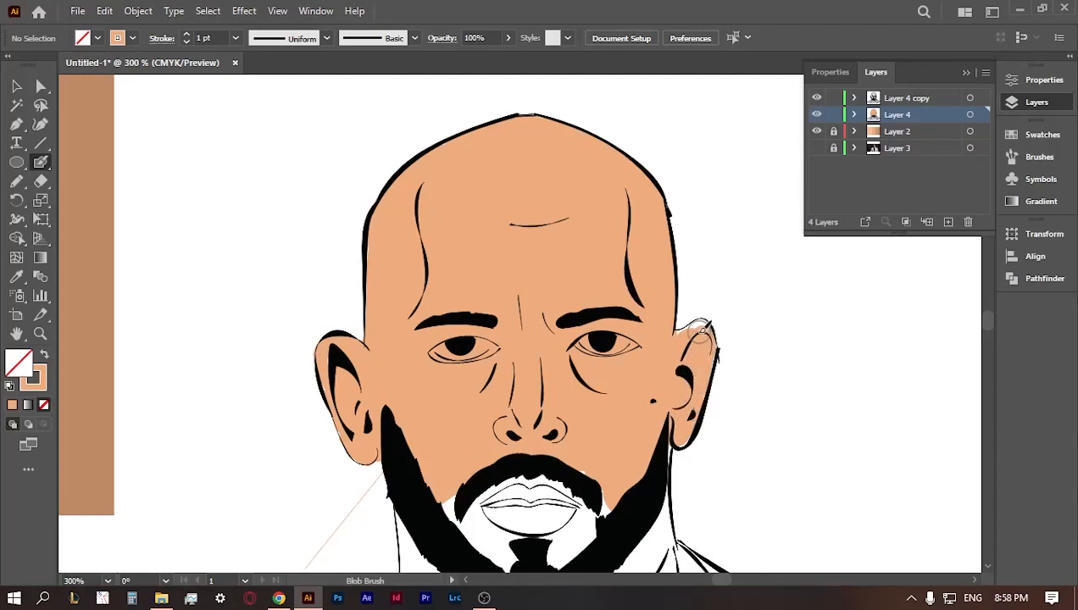
pyautogui.moveTo(612, 472)
pyautogui.mouseDown()
pyautogui.moveTo(555, 559)
pyautogui.moveTo(529, 491)
pyautogui.moveTo(453, 508)
pyautogui.moveTo(514, 481)
pyautogui.moveTo(586, 471)
pyautogui.moveTo(607, 509)
pyautogui.mouseUp()
# - Paint the neck in the same skin tone from the jawline down to the curved shirt collar
pyautogui.click(17, 334)
pyautogui.moveTo(656, 474); pyautogui.dragTo(632, 285)
pyautogui.hotkey('shift', 'b')
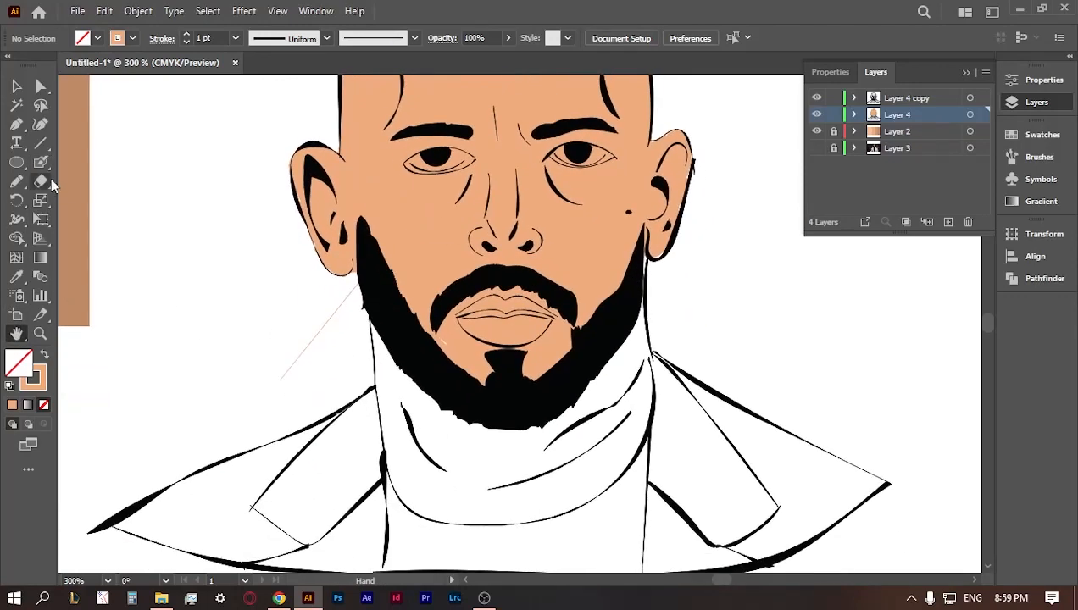
pyautogui.moveTo(496, 416)
pyautogui.mouseDown()
pyautogui.moveTo(540, 455)
pyautogui.moveTo(508, 421)
pyautogui.moveTo(422, 393)
pyautogui.moveTo(426, 369)
pyautogui.moveTo(443, 406)
pyautogui.moveTo(506, 426)
pyautogui.moveTo(612, 333)
pyautogui.moveTo(603, 414)
pyautogui.moveTo(536, 483)
pyautogui.moveTo(459, 488)
pyautogui.moveTo(423, 439)
pyautogui.moveTo(403, 360)
pyautogui.mouseUp()
pyautogui.press('v')
pyautogui.press('Delete')
pyautogui.hotkey('shift', 'b')
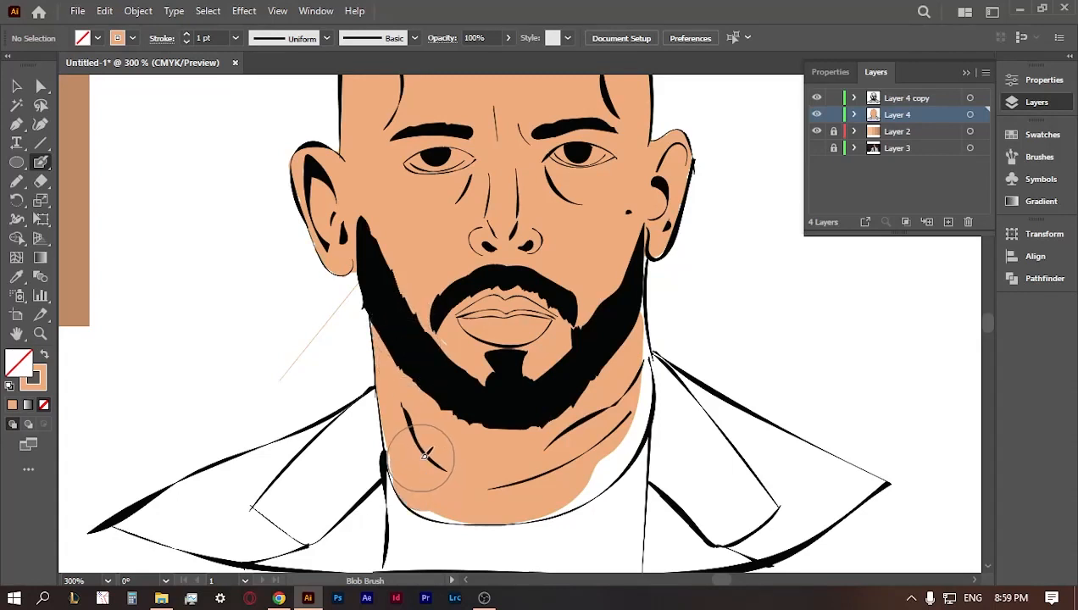
pyautogui.moveTo(421, 449)
pyautogui.mouseDown()
pyautogui.moveTo(560, 460)
pyautogui.moveTo(610, 437)
pyautogui.moveTo(632, 398)
pyautogui.mouseUp()
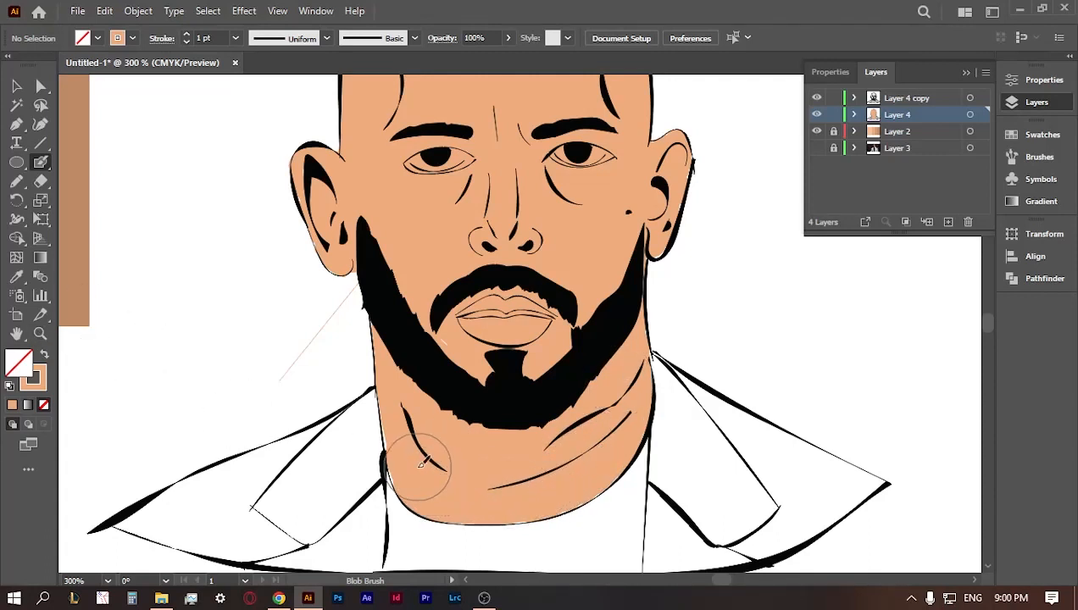
pyautogui.moveTo(424, 447); pyautogui.dragTo(407, 408)
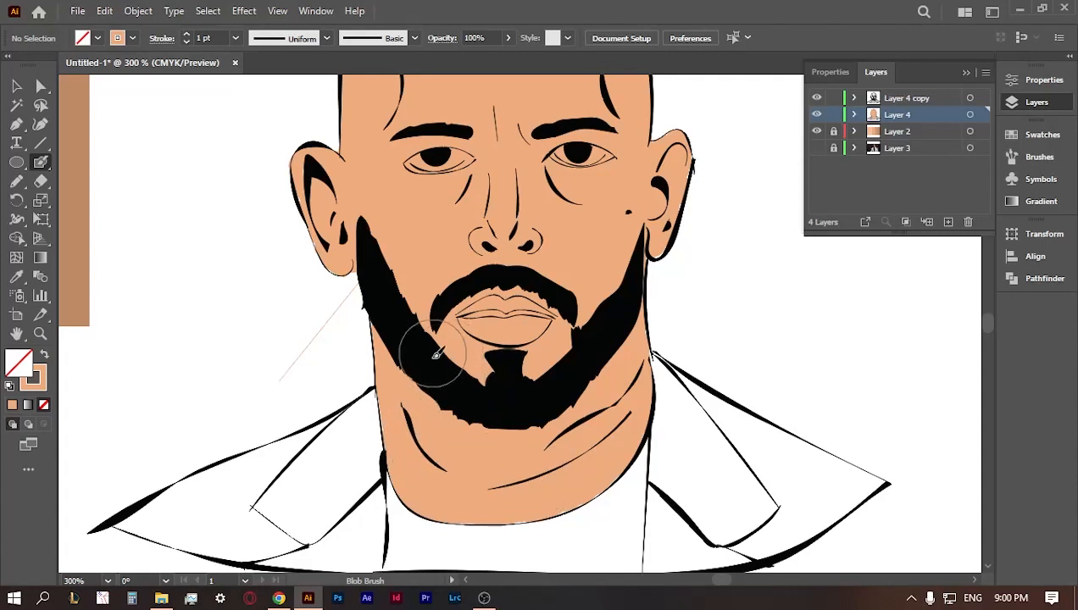
# - Add a new layer directly above Layer 4 for the whites of the eyes
pyautogui.click(19, 336)
pyautogui.moveTo(413, 243); pyautogui.dragTo(422, 375)
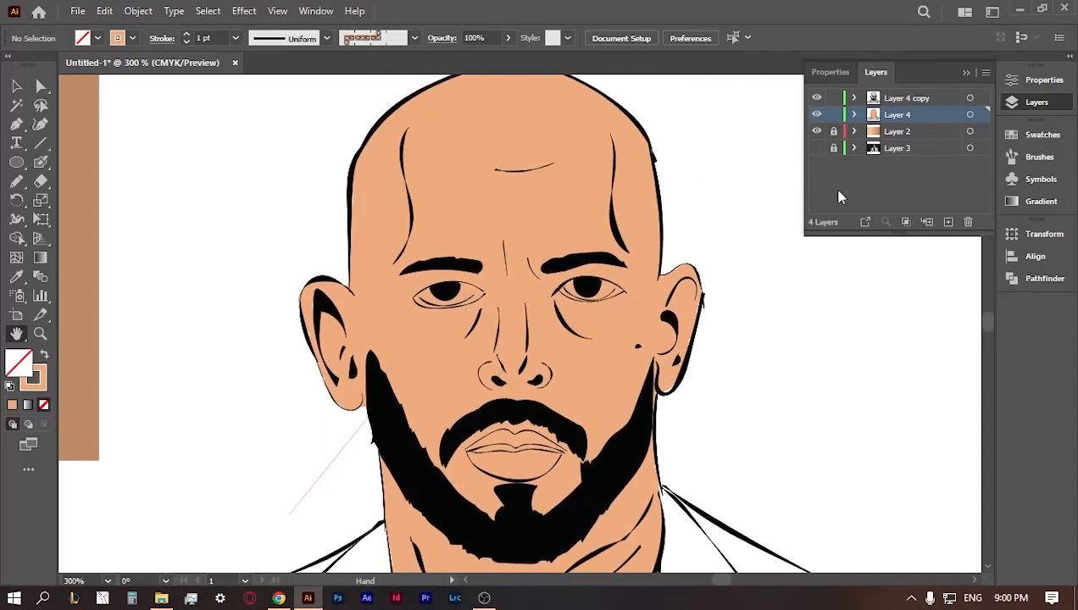
pyautogui.click(948, 222)
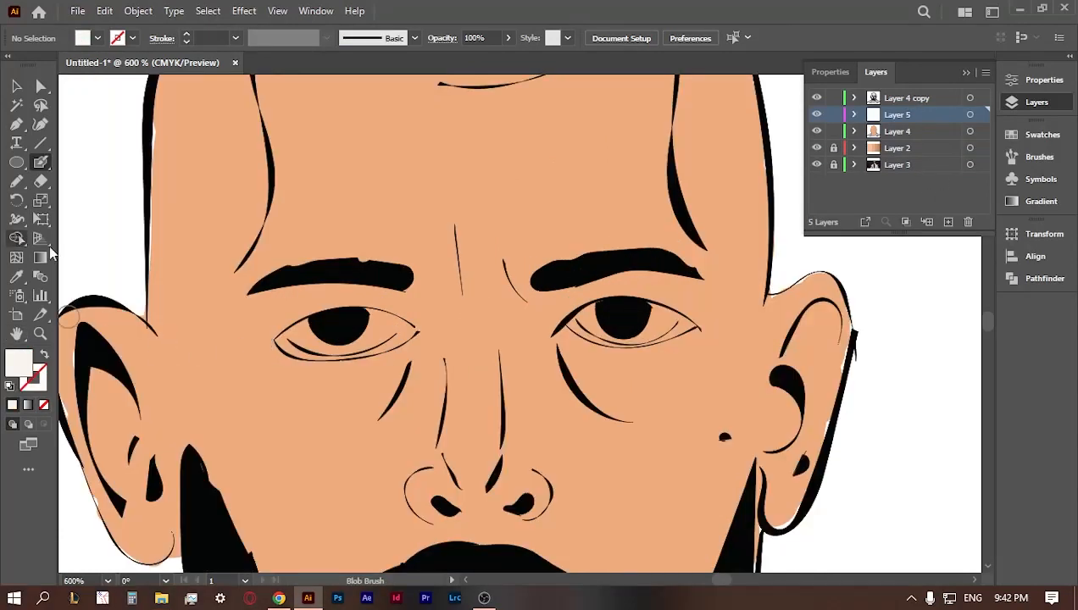
# - Paint the white of the right-hand eye in off-white on Layer 5 with the Blob Brush
pyautogui.press('alt')
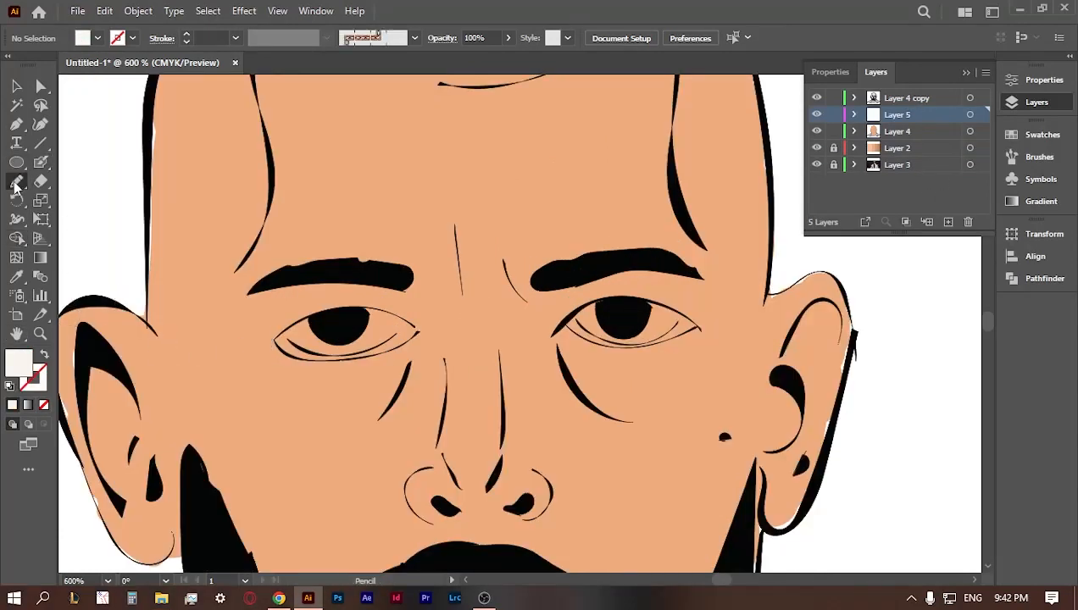
pyautogui.press('z')
pyautogui.click(635, 323)
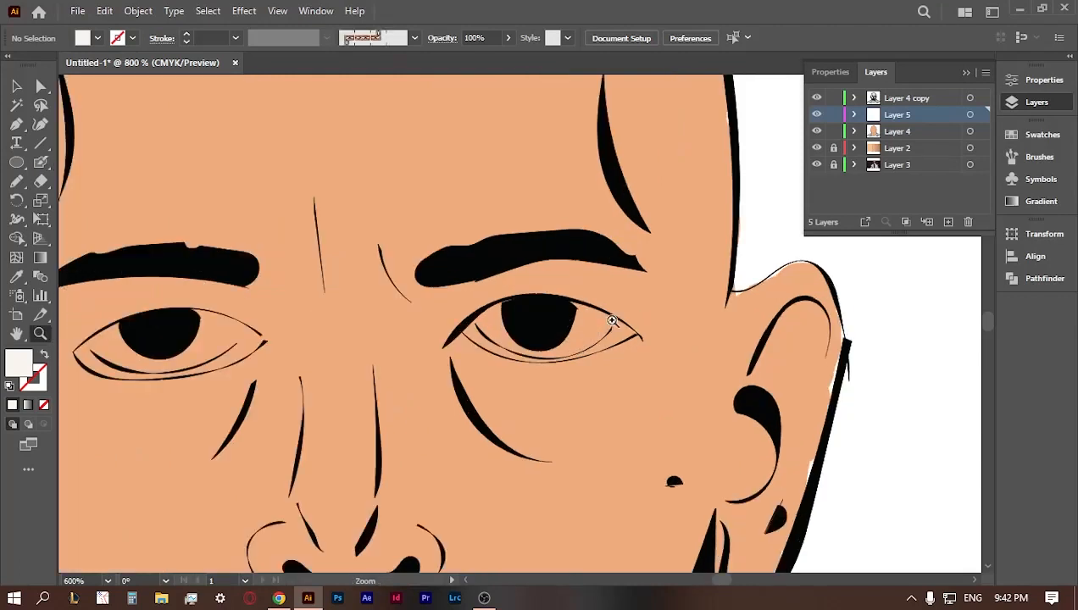
pyautogui.hotkey('shift', 'b')
pyautogui.moveTo(665, 314)
pyautogui.mouseDown()
pyautogui.moveTo(609, 347)
pyautogui.moveTo(360, 309)
pyautogui.moveTo(436, 291)
pyautogui.moveTo(371, 315)
pyautogui.moveTo(436, 361)
pyautogui.moveTo(498, 378)
pyautogui.moveTo(578, 378)
pyautogui.moveTo(691, 320)
pyautogui.moveTo(675, 334)
pyautogui.moveTo(617, 298)
pyautogui.mouseUp()
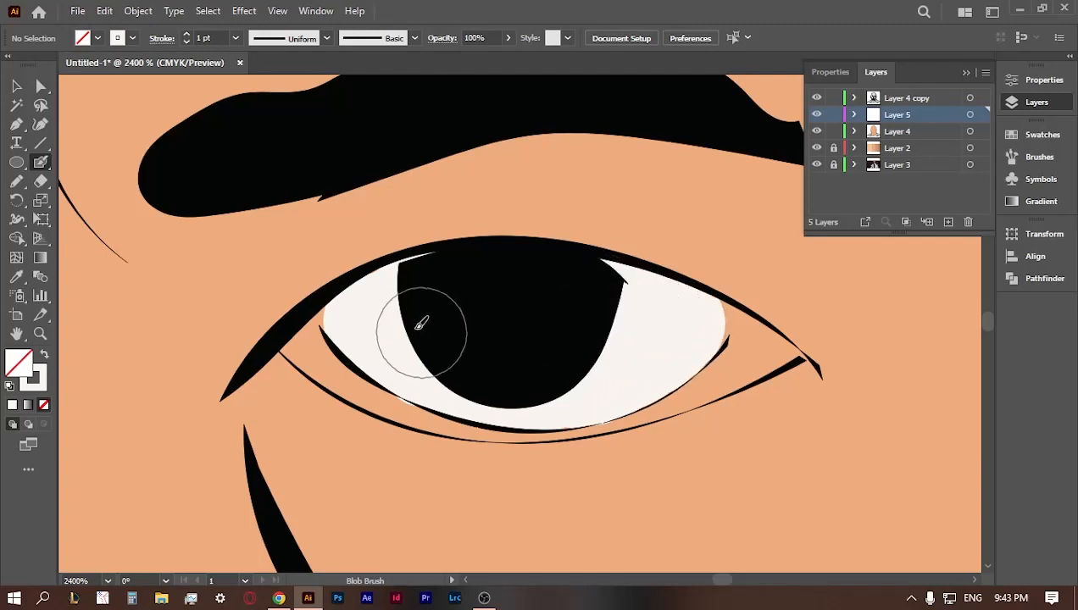
# - Paint the white of the left-hand eye with the same off-white on Layer 5
pyautogui.moveTo(301, 327)
pyautogui.mouseDown()
pyautogui.moveTo(407, 334)
pyautogui.moveTo(847, 296)
pyautogui.mouseUp()
pyautogui.moveTo(403, 410); pyautogui.dragTo(698, 364)
pyautogui.click(41, 162)
pyautogui.moveTo(474, 333)
pyautogui.mouseDown()
pyautogui.moveTo(522, 352)
pyautogui.moveTo(567, 291)
pyautogui.moveTo(536, 281)
pyautogui.moveTo(635, 304)
pyautogui.moveTo(560, 343)
pyautogui.moveTo(617, 327)
pyautogui.moveTo(564, 355)
pyautogui.moveTo(487, 368)
pyautogui.moveTo(330, 347)
pyautogui.moveTo(327, 321)
pyautogui.moveTo(288, 333)
pyautogui.mouseUp()
pyautogui.moveTo(346, 370)
pyautogui.mouseDown()
pyautogui.moveTo(424, 383)
pyautogui.moveTo(408, 384)
pyautogui.moveTo(532, 370)
pyautogui.mouseUp()
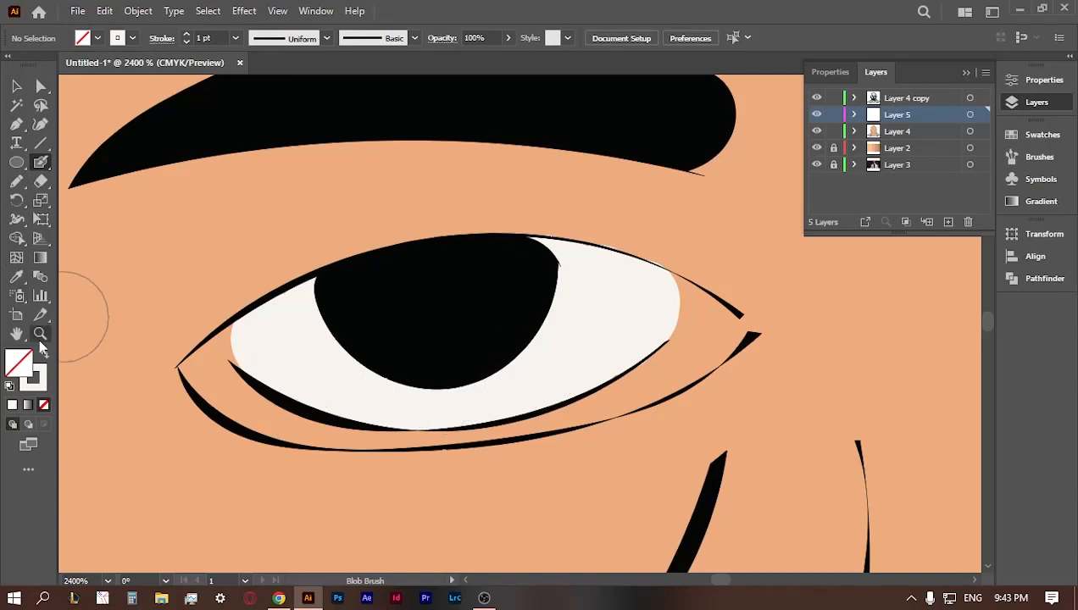
# - Add a new layer above Layer 4 copy and draw small off-white highlights in the left-hand eye's pupil with the Pencil tool
pyautogui.click(907, 97)
pyautogui.click(948, 221)
pyautogui.click(17, 181)
pyautogui.moveTo(381, 305)
pyautogui.mouseDown()
pyautogui.moveTo(373, 301)
pyautogui.moveTo(375, 319)
pyautogui.mouseUp()
pyautogui.moveTo(379, 320)
pyautogui.mouseDown()
pyautogui.moveTo(413, 349)
pyautogui.moveTo(449, 343)
pyautogui.mouseUp()
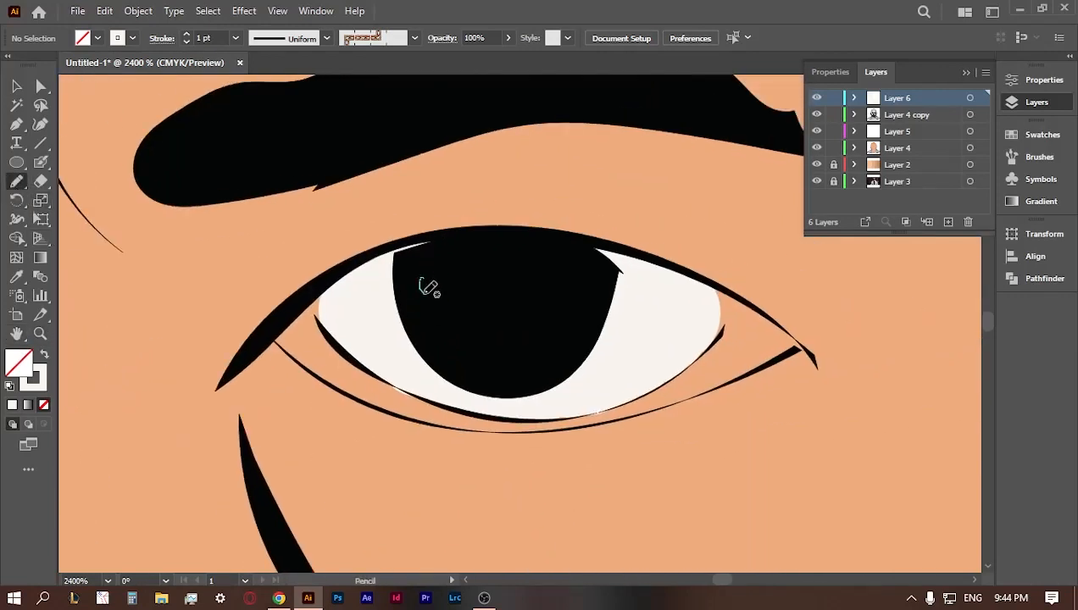
# - Draw a small off-white highlight near the upper inner edge of the right-hand eye's pupil, and undo the extra stroke below it
pyautogui.moveTo(426, 293); pyautogui.dragTo(426, 281)
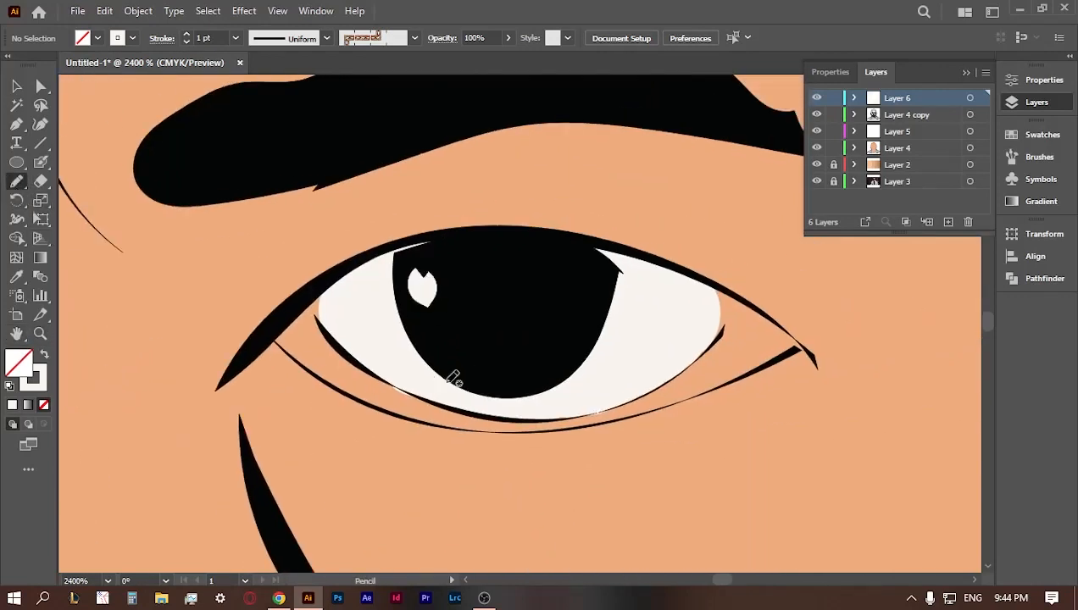
pyautogui.moveTo(442, 333); pyautogui.dragTo(448, 336)
pyautogui.hotkey('ctrl', 'z')
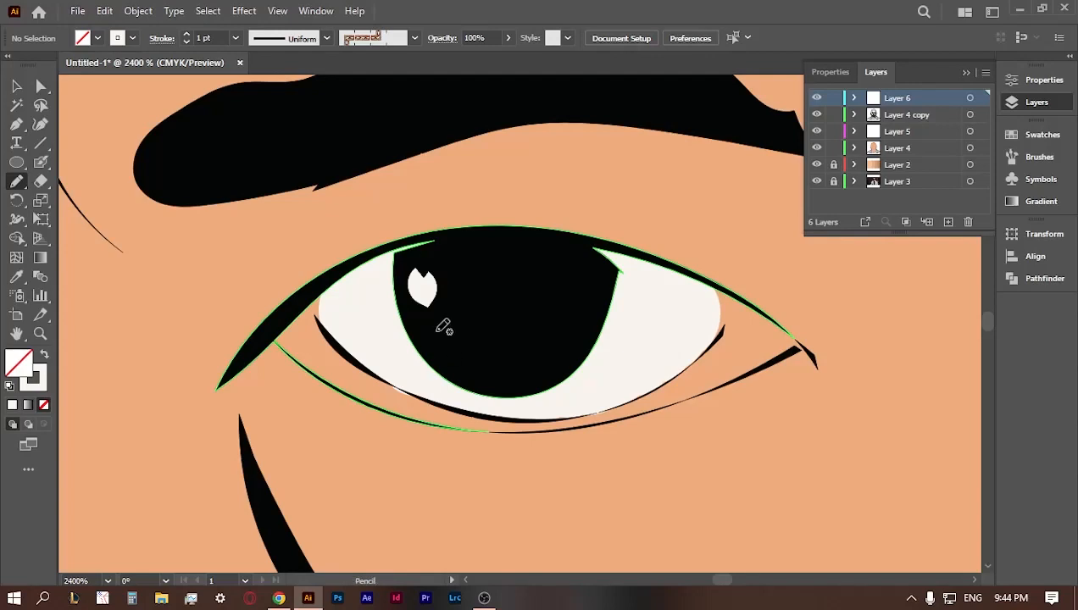
# - Examine the coloured face and the eye highlights, viewing the whole artboard and the portrait at several zoom levels
pyautogui.doubleClick(16, 334)
pyautogui.click(39, 333)
pyautogui.click(532, 278)
pyautogui.click(576, 324)
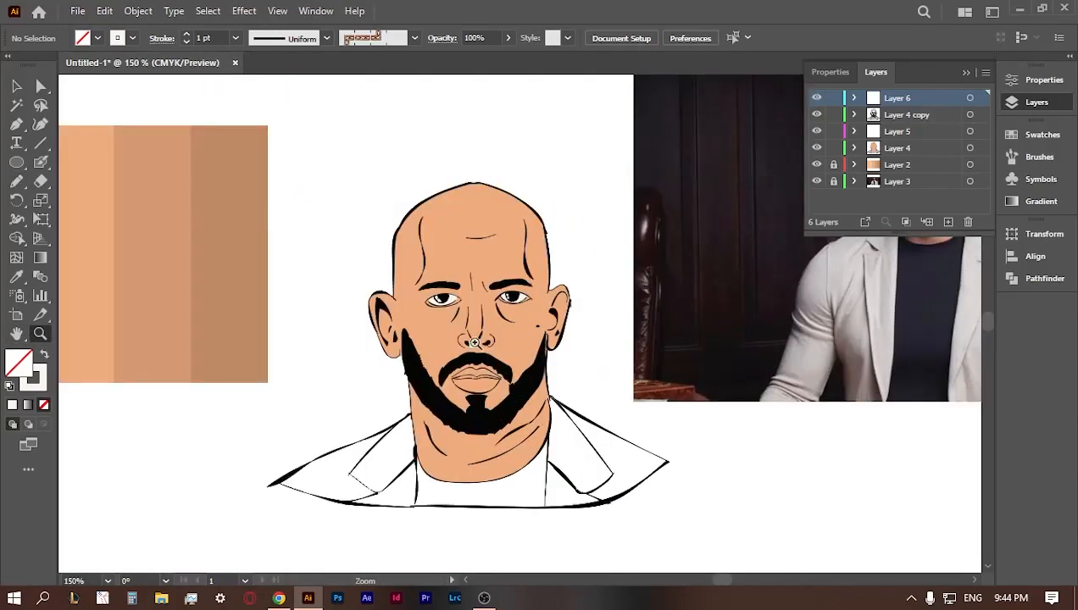
pyautogui.click(477, 340)
pyautogui.click(567, 348)
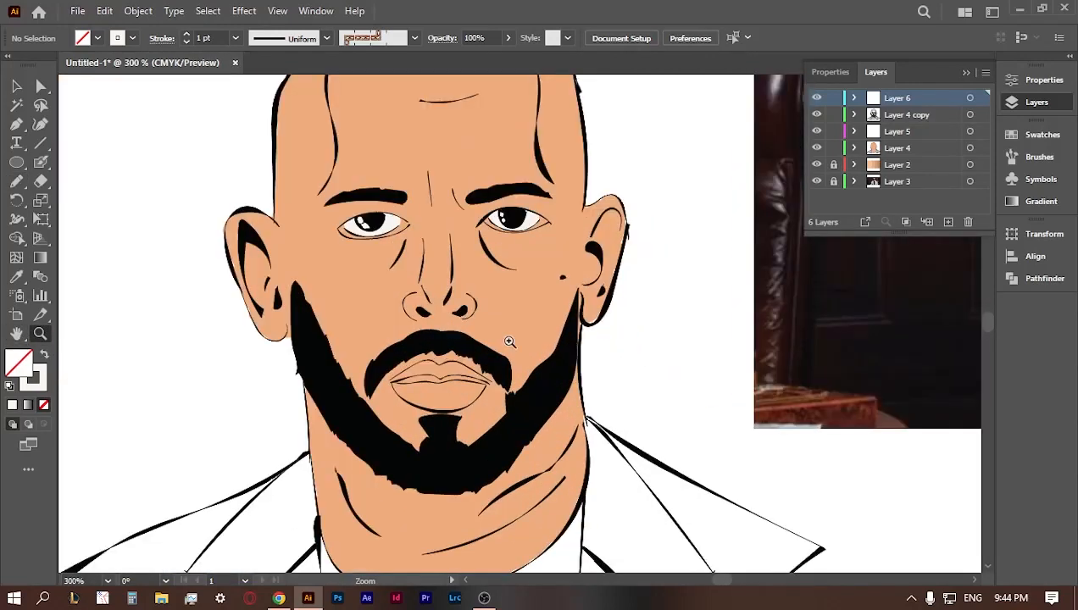
pyautogui.keyDown('alt'); pyautogui.click(410, 307); pyautogui.keyUp('alt')
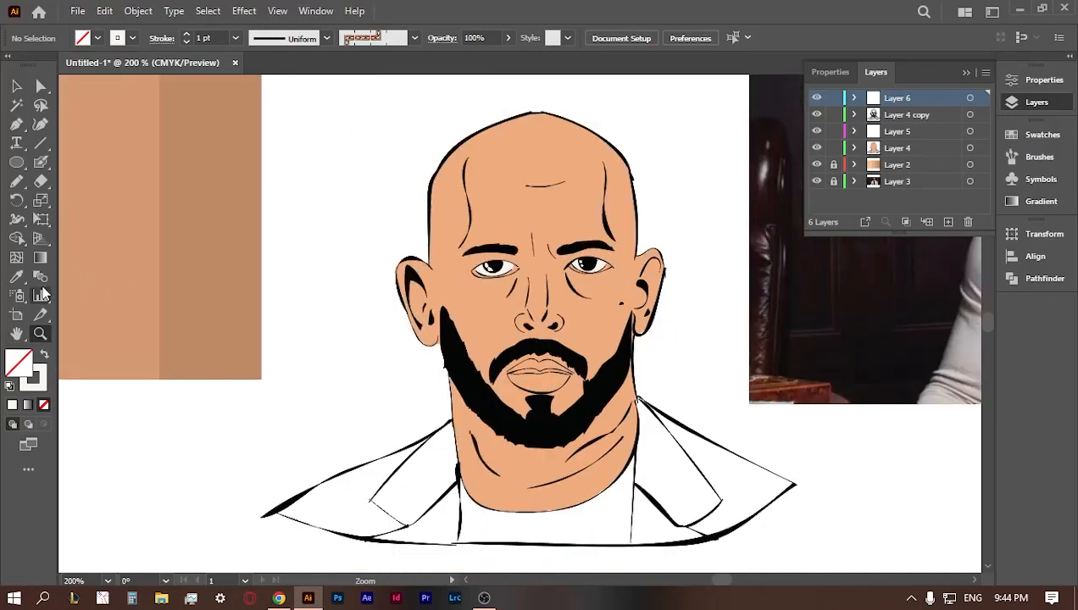
# - Add a new layer directly above Layer 5, beneath the line art copy
pyautogui.click(17, 334)
pyautogui.moveTo(725, 295); pyautogui.dragTo(736, 376)
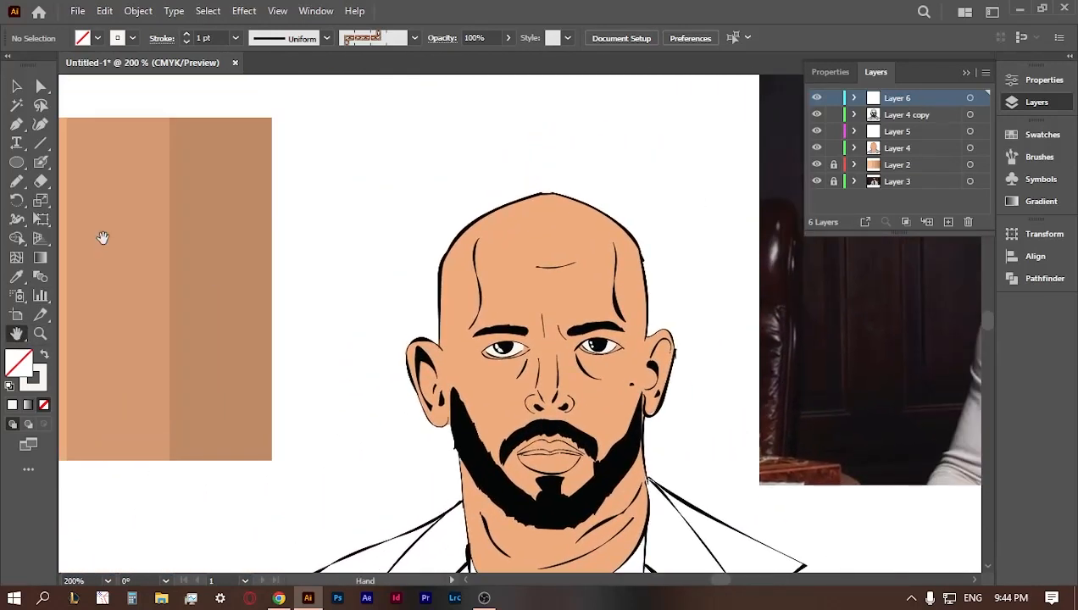
pyautogui.click(897, 131)
pyautogui.click(947, 221)
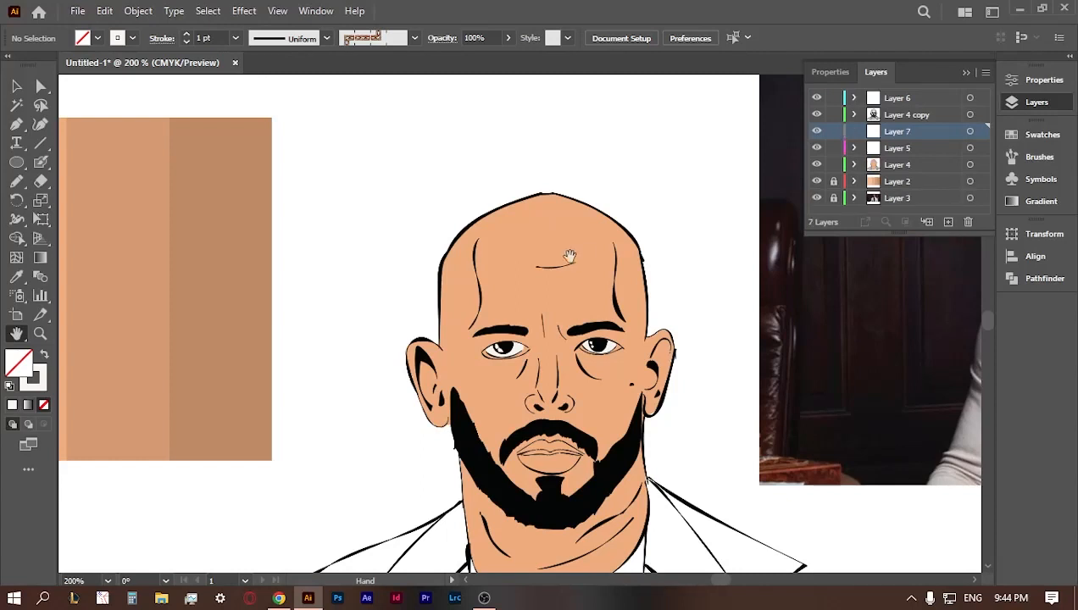
# - Sample the palette's darkest tan and draw a shadow down the nose's left-hand side and under the nostril with the Pencil tool
pyautogui.press('i')
pyautogui.click(139, 284)
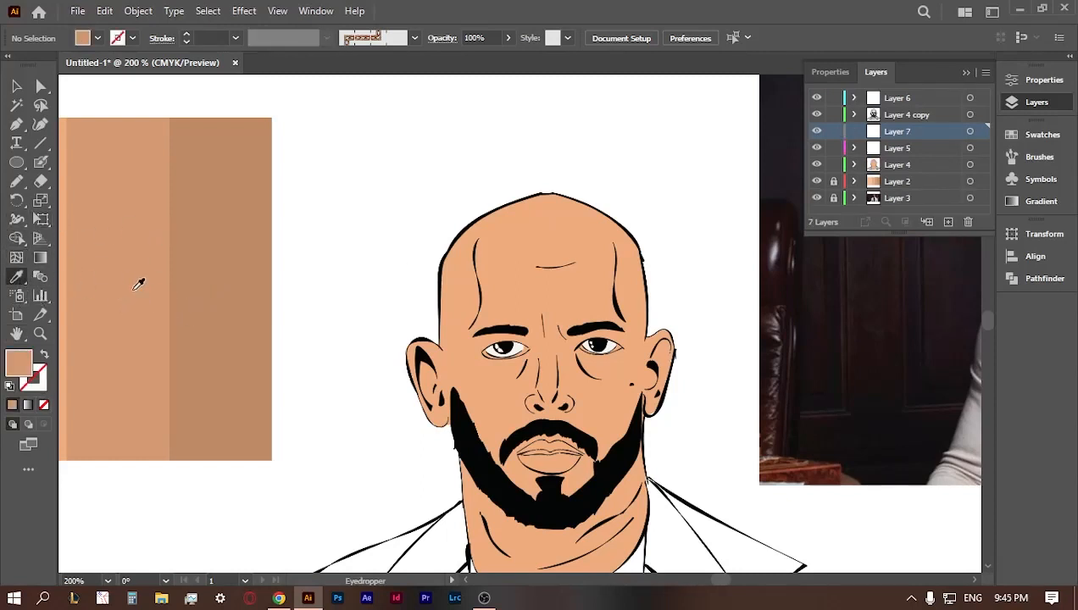
pyautogui.click(184, 353)
pyautogui.click(17, 183)
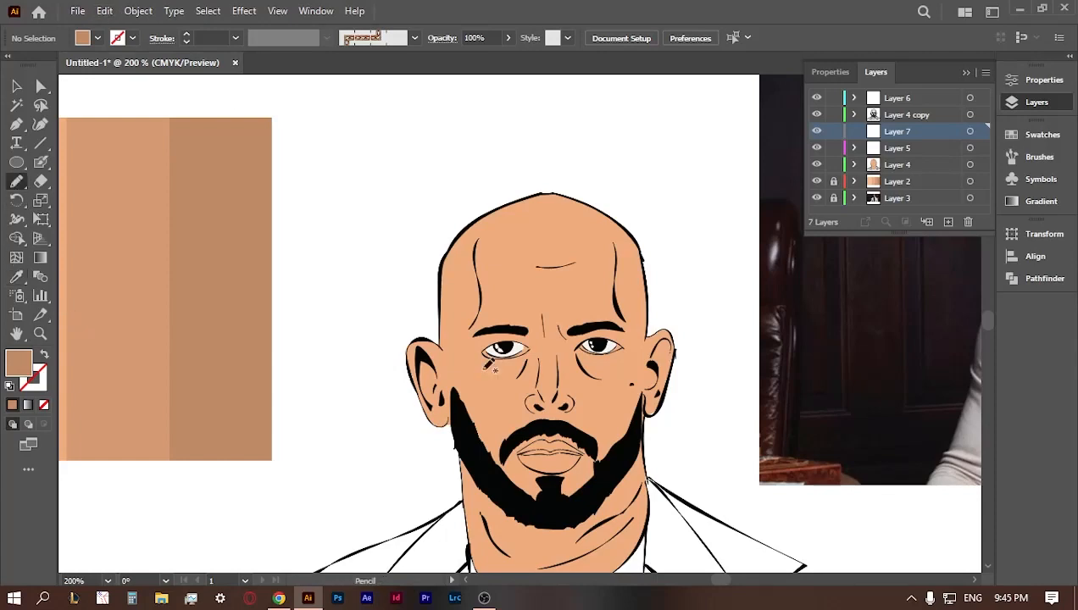
pyautogui.click(17, 333)
pyautogui.moveTo(763, 319)
pyautogui.mouseDown()
pyautogui.moveTo(343, 402)
pyautogui.moveTo(389, 359)
pyautogui.moveTo(692, 243)
pyautogui.mouseUp()
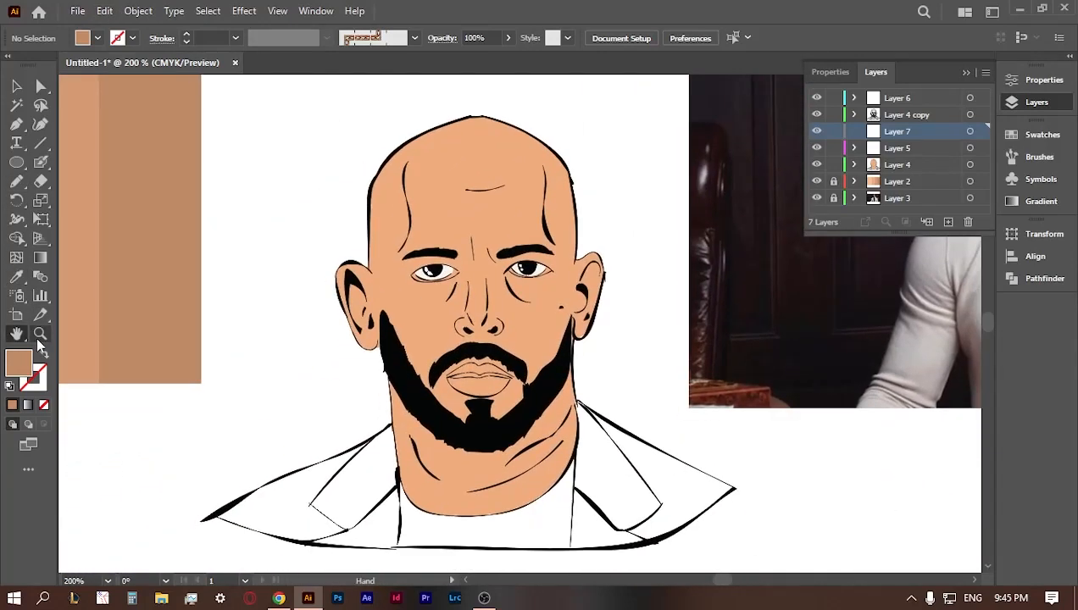
pyautogui.click(40, 335)
pyautogui.click(474, 323)
pyautogui.click(17, 181)
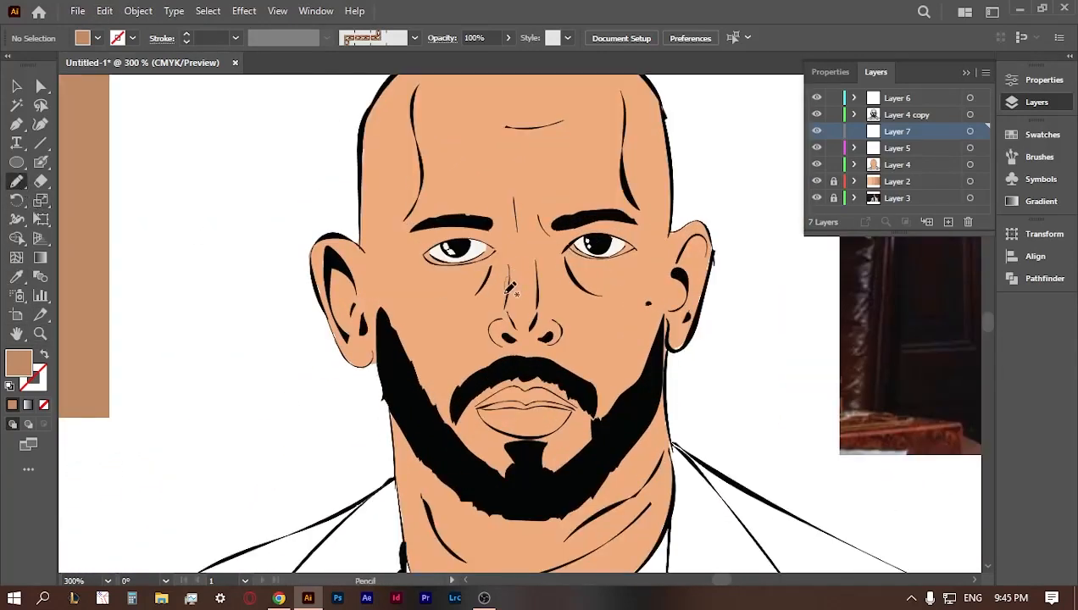
pyautogui.moveTo(504, 310)
pyautogui.mouseDown()
pyautogui.moveTo(486, 342)
pyautogui.moveTo(502, 355)
pyautogui.moveTo(490, 330)
pyautogui.moveTo(528, 372)
pyautogui.moveTo(504, 343)
pyautogui.mouseUp()
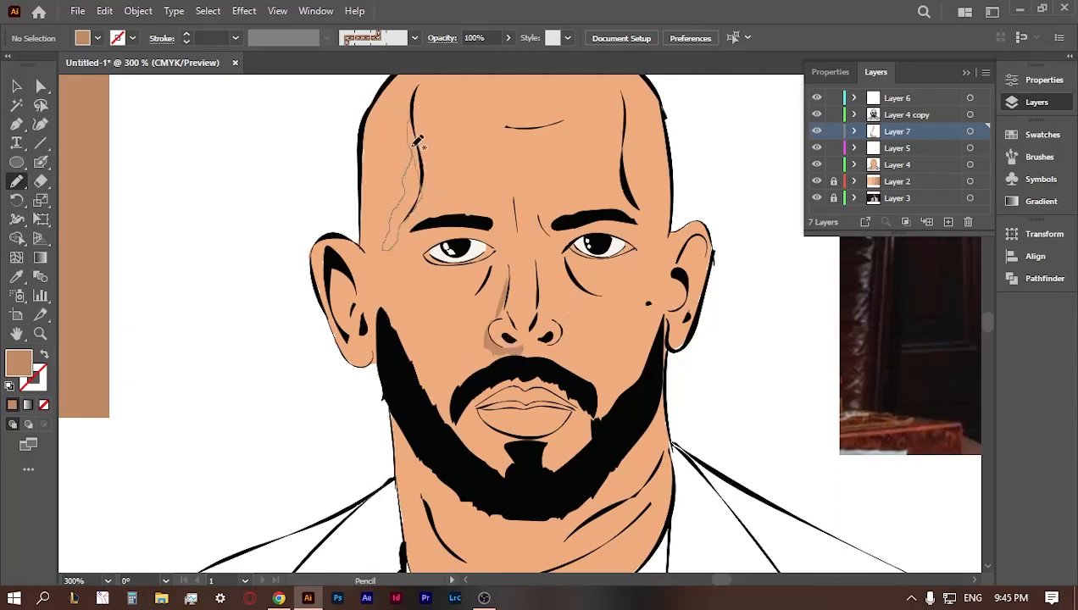
# - Draw a dark tan shadow along the left-hand temple line down to the beard, undoing the first attempt
pyautogui.moveTo(413, 147); pyautogui.dragTo(406, 121)
pyautogui.hotkey('ctrl', 'z')
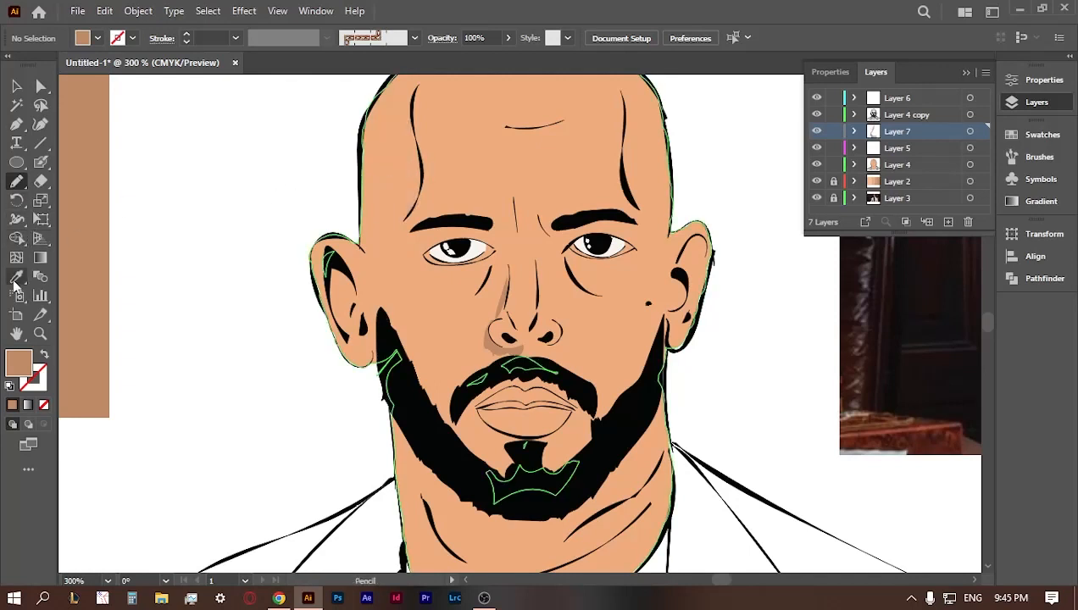
pyautogui.moveTo(402, 116)
pyautogui.mouseDown()
pyautogui.moveTo(371, 272)
pyautogui.moveTo(406, 220)
pyautogui.mouseUp()
pyautogui.moveTo(411, 117); pyautogui.dragTo(413, 93)
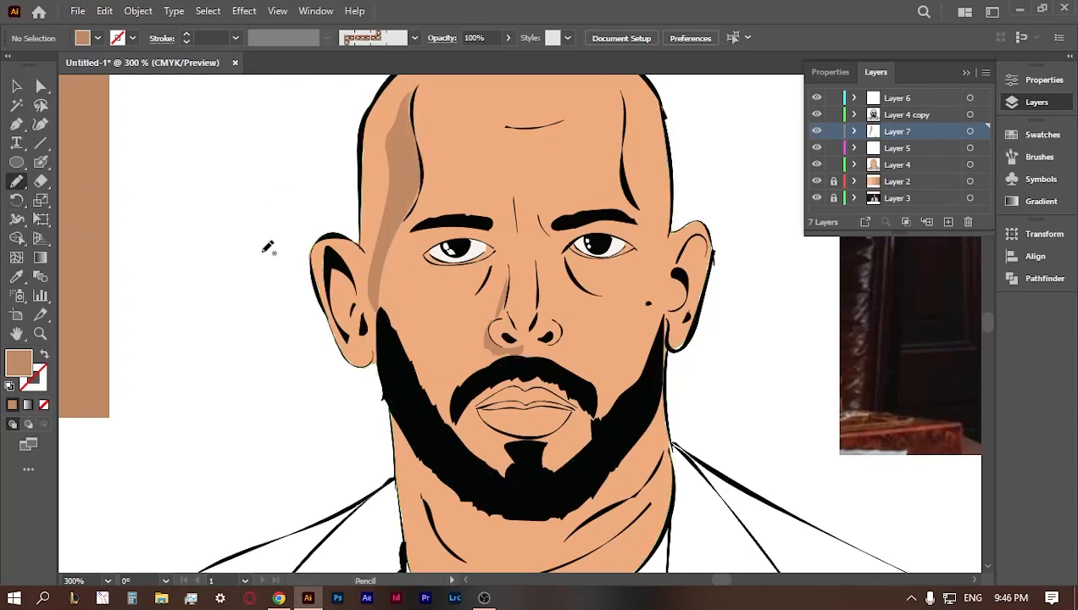
# - Fill the area between the left-hand temple shadow and the head outline with dark tan shading
pyautogui.click(17, 334)
pyautogui.moveTo(322, 203); pyautogui.dragTo(300, 336)
pyautogui.click(17, 277)
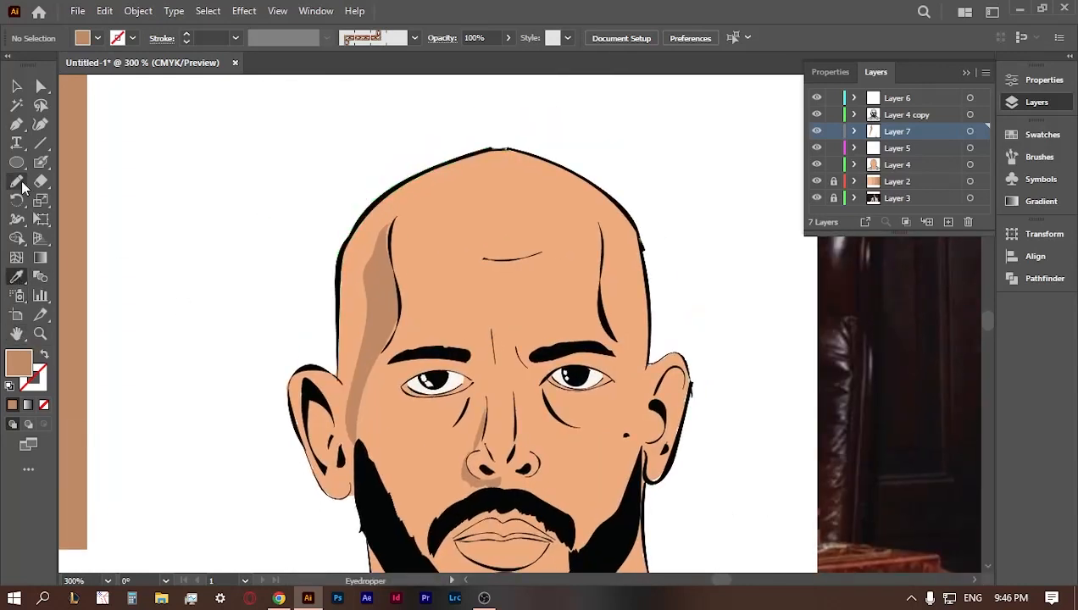
pyautogui.press('n')
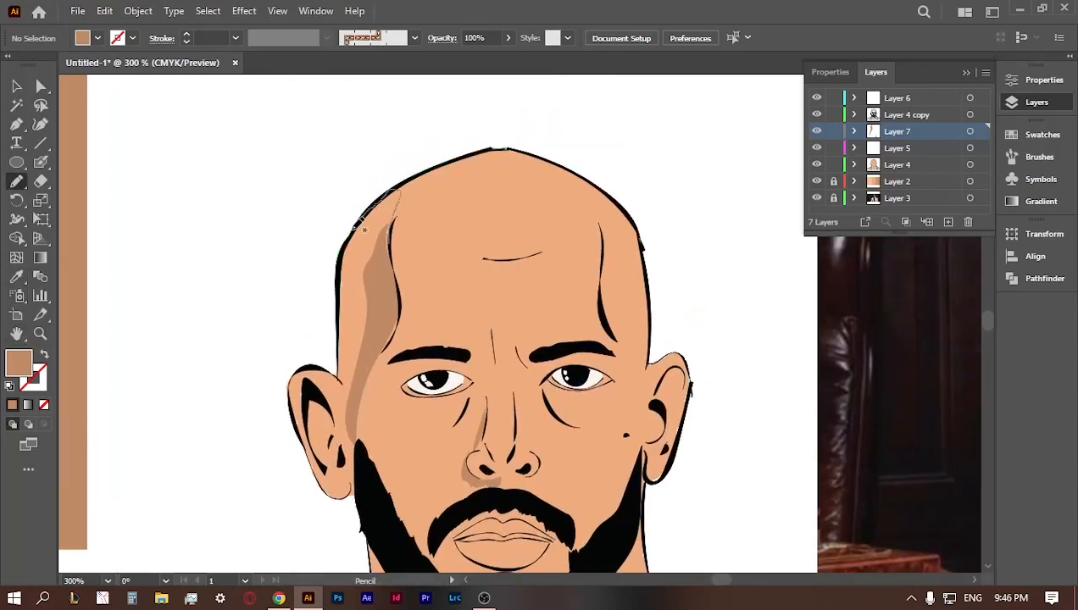
pyautogui.moveTo(343, 307); pyautogui.dragTo(390, 264)
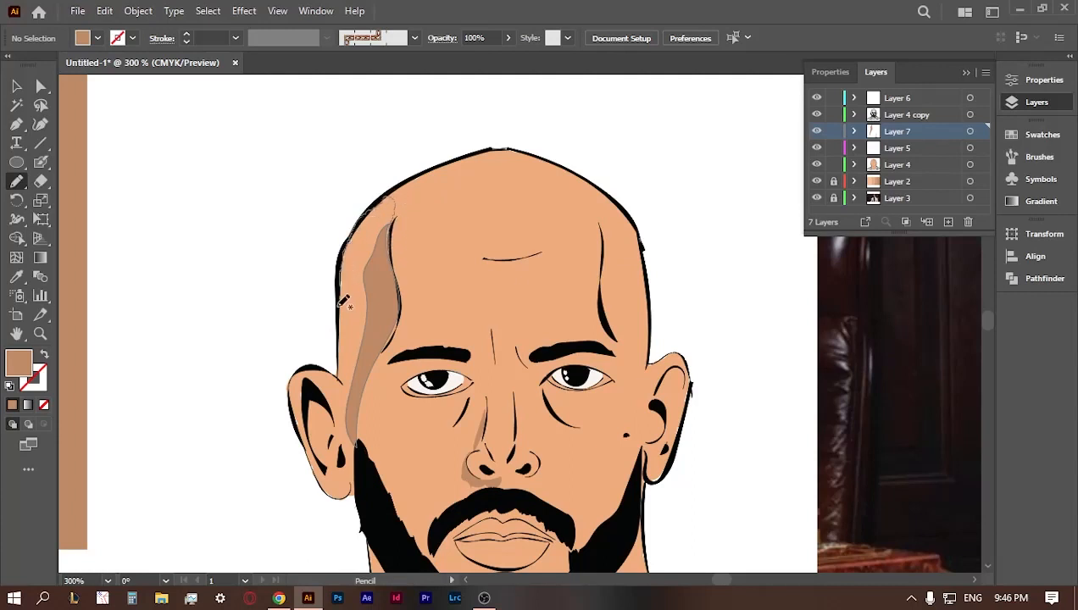
pyautogui.moveTo(367, 372); pyautogui.dragTo(394, 279)
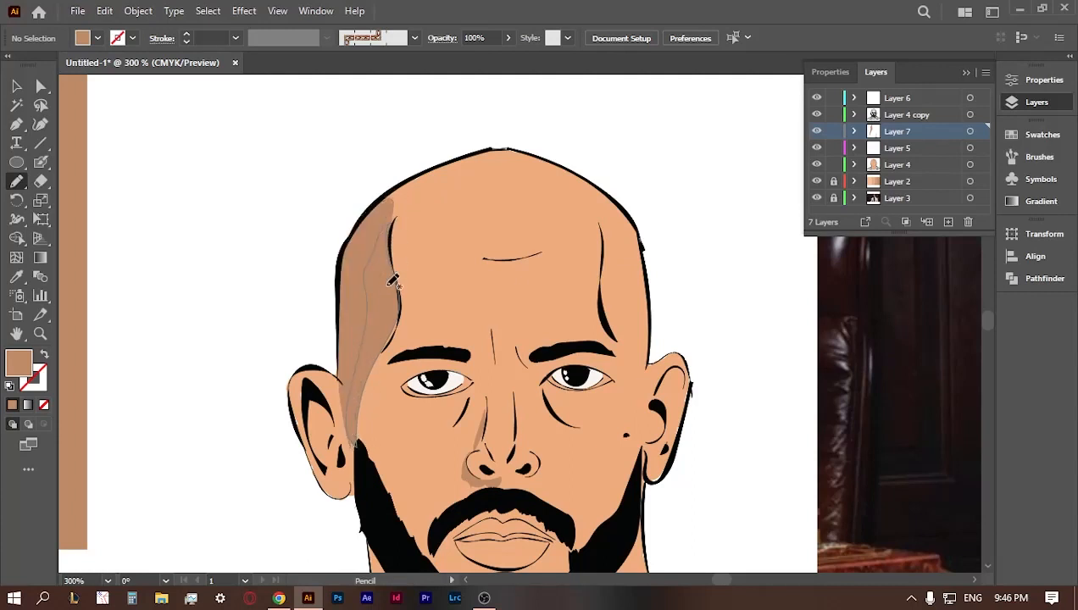
# - Extend the dark tan shading down the left-hand cheek to the beard and up along the scalp outline
pyautogui.click(17, 86)
pyautogui.click(16, 182)
pyautogui.moveTo(386, 373)
pyautogui.mouseDown()
pyautogui.moveTo(386, 531)
pyautogui.moveTo(353, 414)
pyautogui.moveTo(399, 322)
pyautogui.mouseUp()
pyautogui.moveTo(417, 183); pyautogui.dragTo(419, 187)
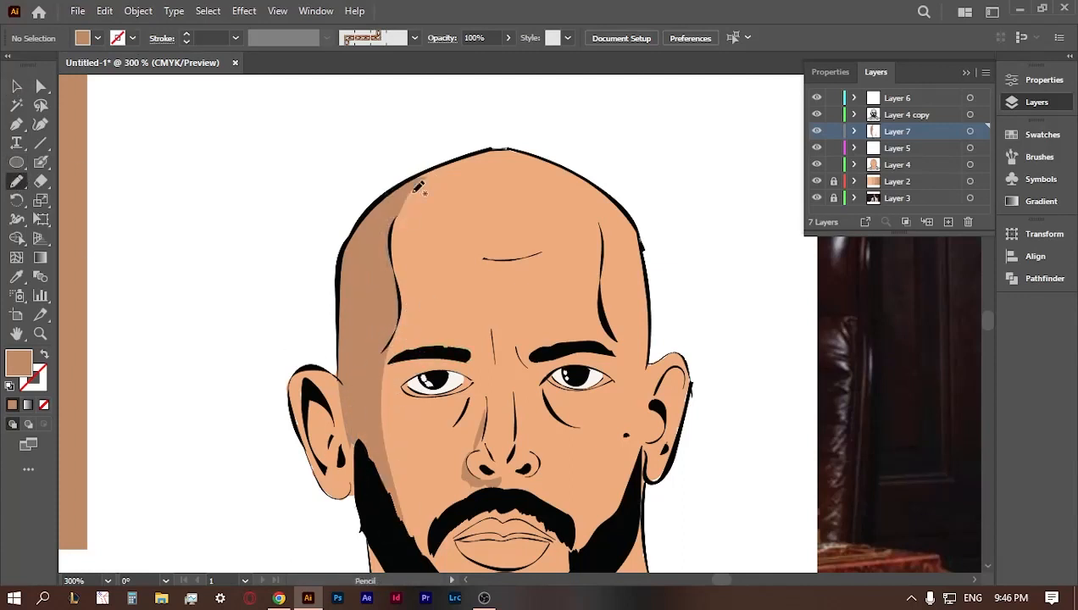
# - Check the portrait, then shade the right-hand cheek beside the ear in mid tan and the left-hand cheek in darker tan
pyautogui.press('space')
pyautogui.moveTo(755, 305)
pyautogui.mouseDown()
pyautogui.moveTo(585, 301)
pyautogui.moveTo(254, 365)
pyautogui.mouseUp()
pyautogui.moveTo(766, 265); pyautogui.dragTo(538, 333)
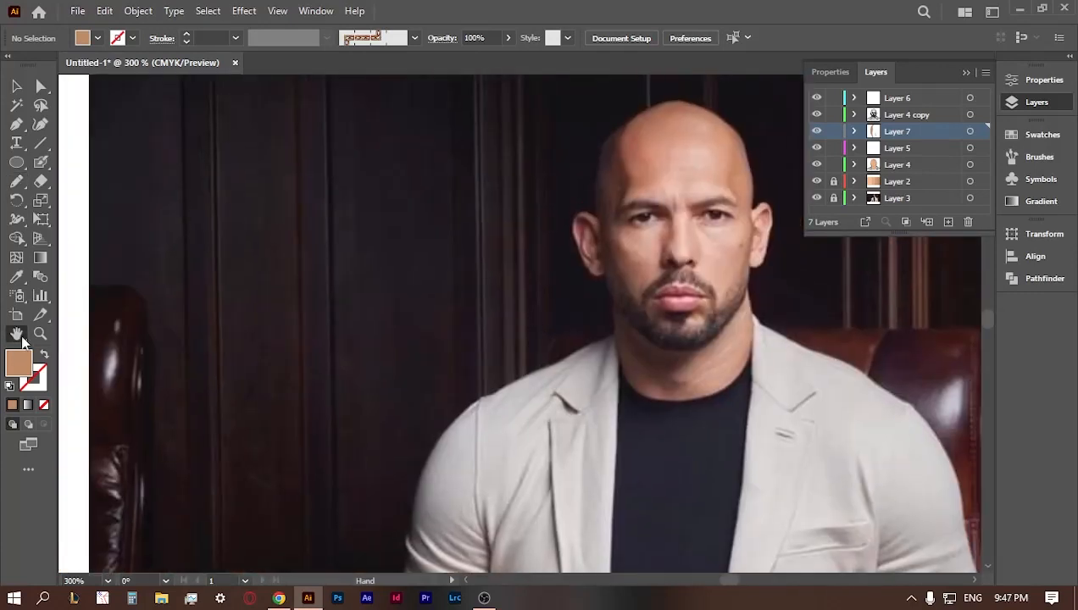
pyautogui.hotkey('ctrl', '0')
pyautogui.hotkey('ctrl', '1')
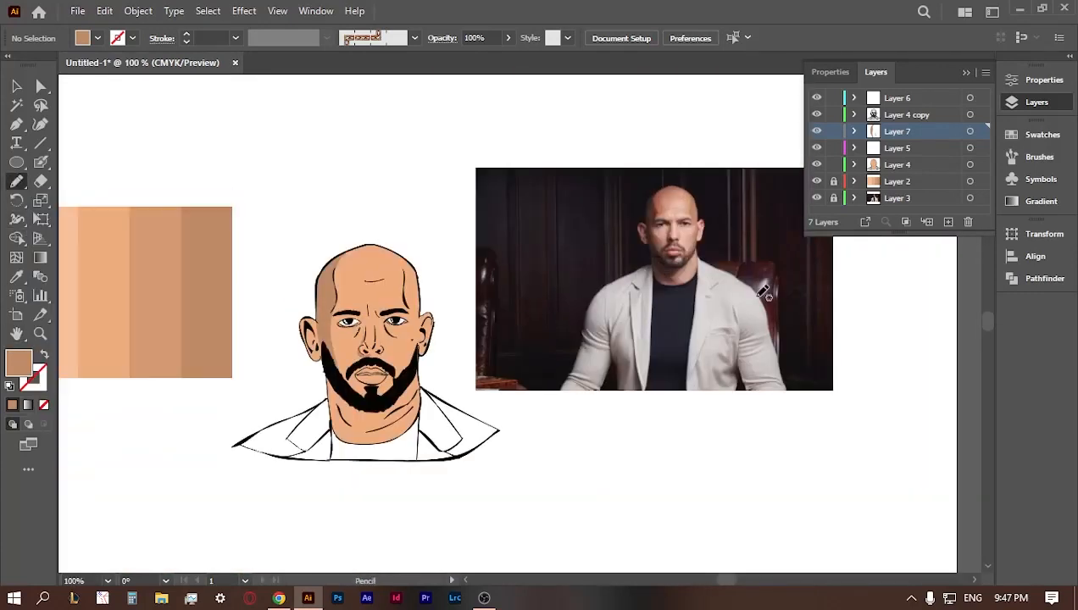
pyautogui.click(17, 276)
pyautogui.click(152, 278)
pyautogui.click(18, 182)
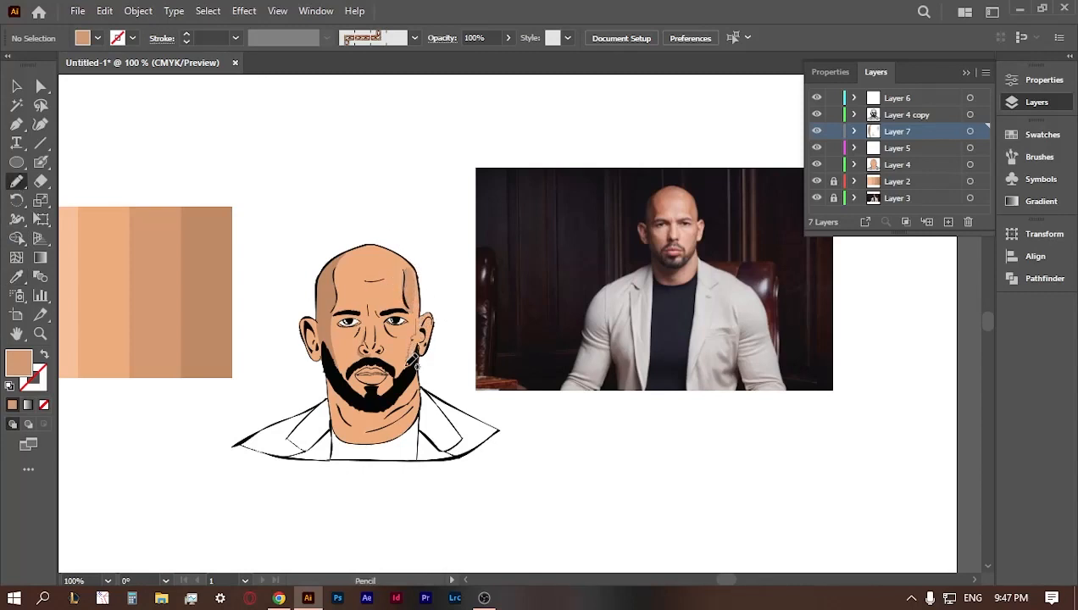
pyautogui.moveTo(419, 320); pyautogui.dragTo(415, 339)
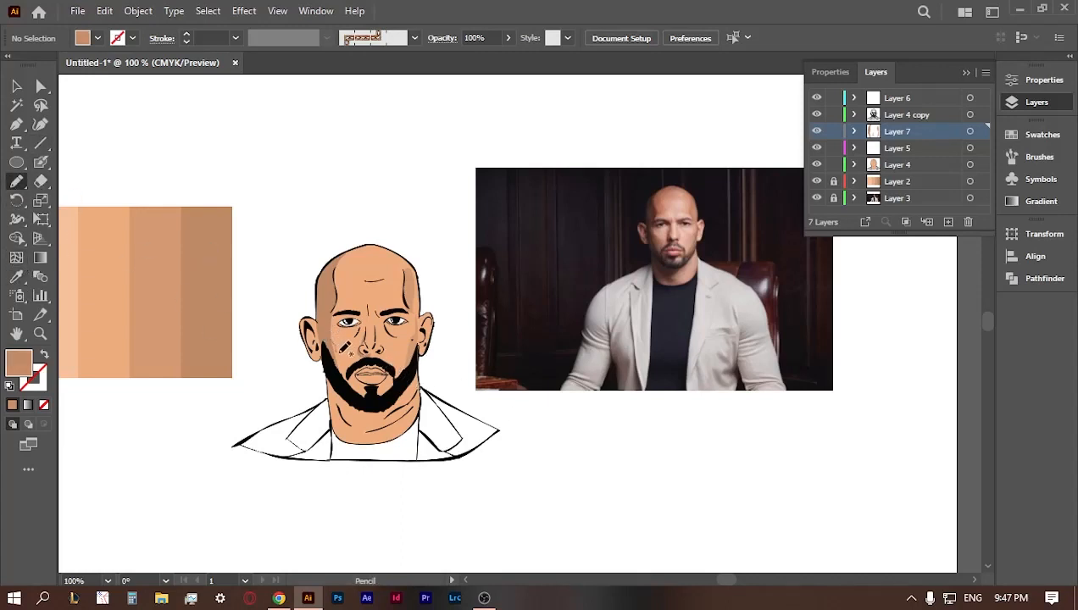
pyautogui.moveTo(356, 389); pyautogui.dragTo(363, 383)
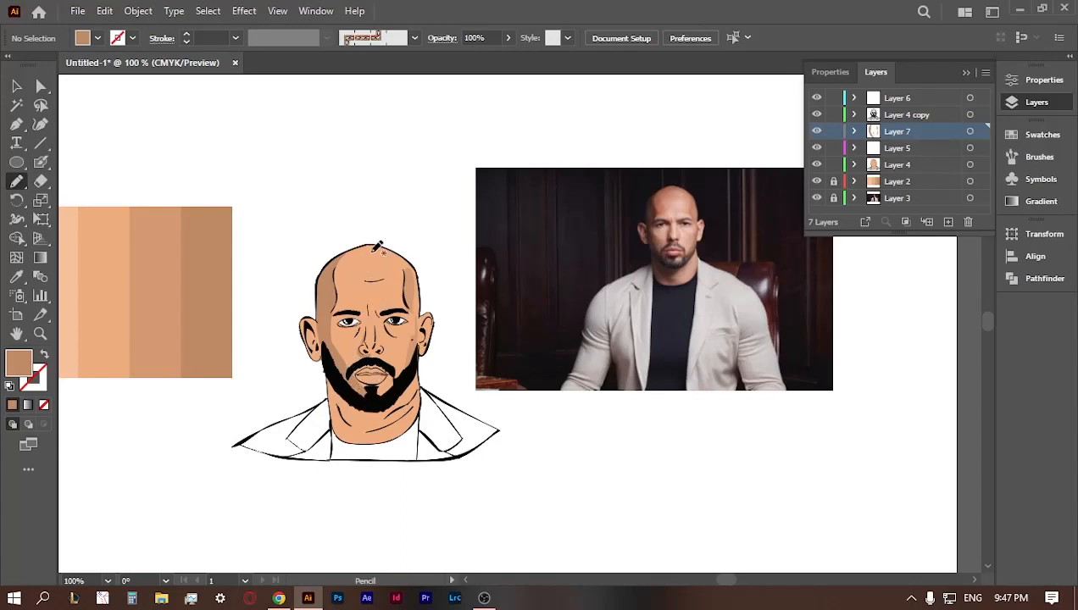
# - Sample the palette's orange-tan and draw a patch of shading across the forehead's upper left-hand part
pyautogui.click(16, 276)
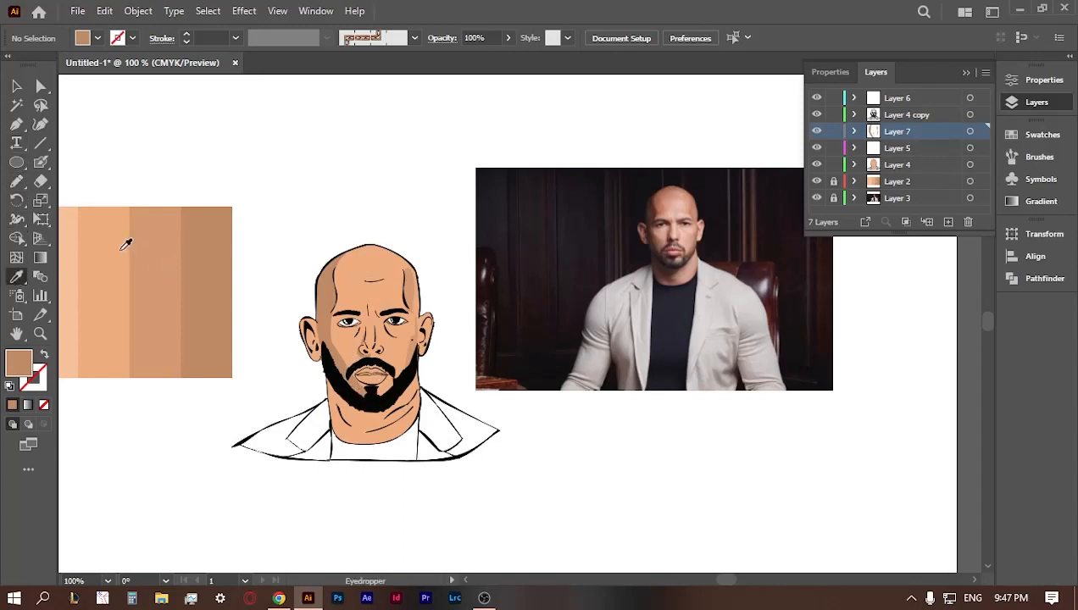
pyautogui.click(125, 244)
pyautogui.click(16, 180)
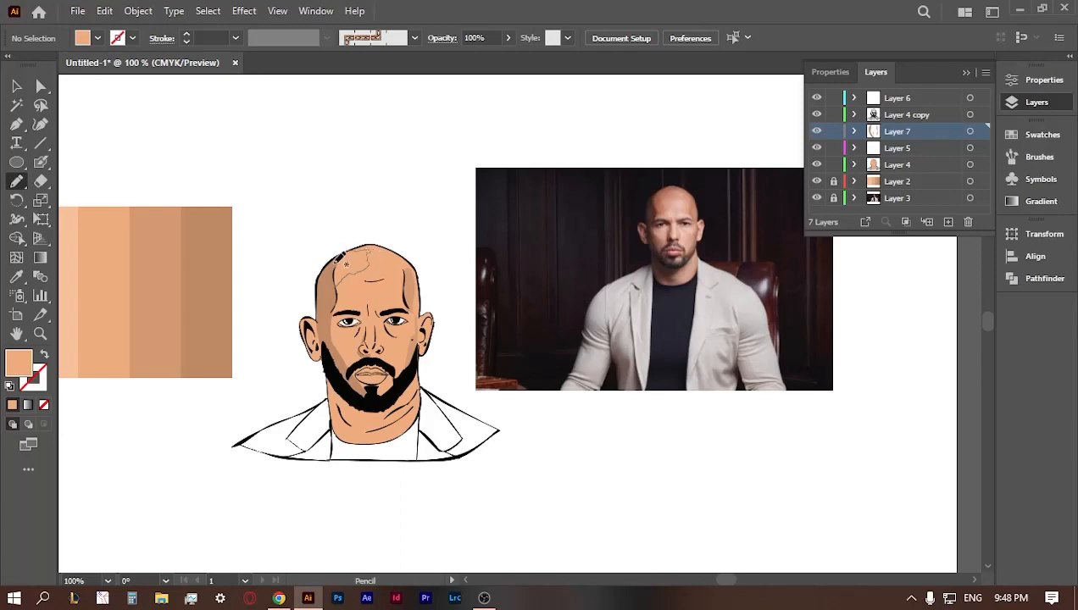
pyautogui.moveTo(338, 259); pyautogui.dragTo(339, 260)
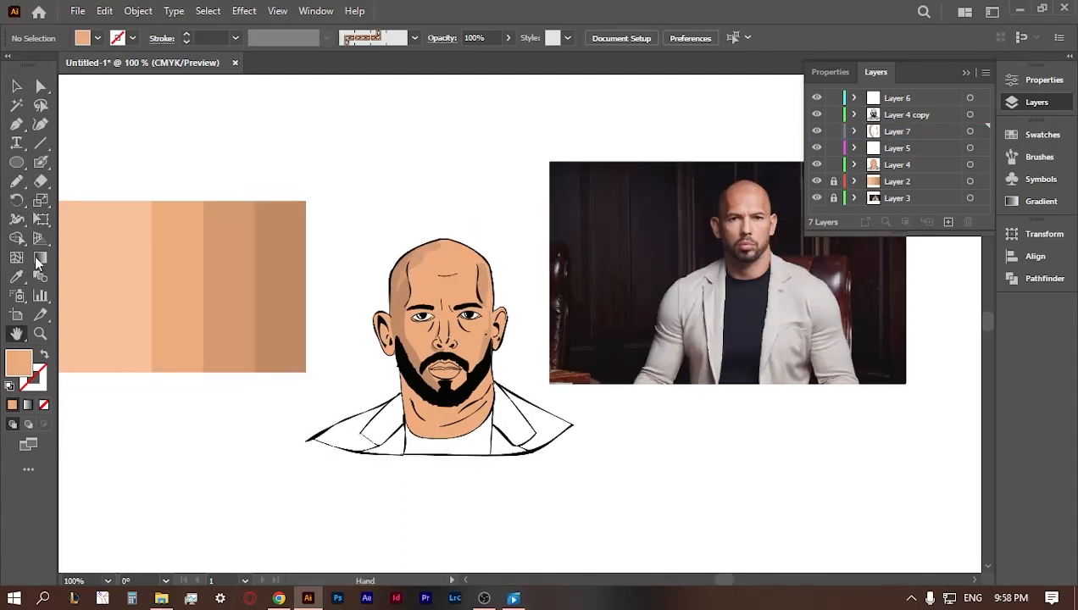
# - Sample the dark tan from the side of the head and draw a shadow at the left-hand neck fold on Layer 7
pyautogui.click(16, 277)
pyautogui.click(397, 312)
pyautogui.click(882, 134)
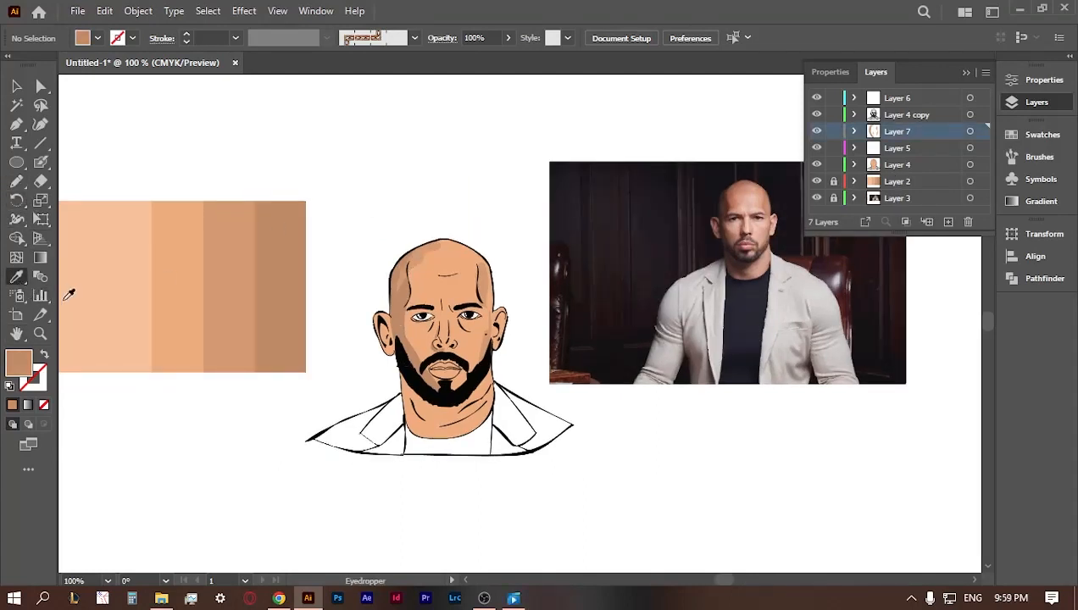
pyautogui.click(16, 181)
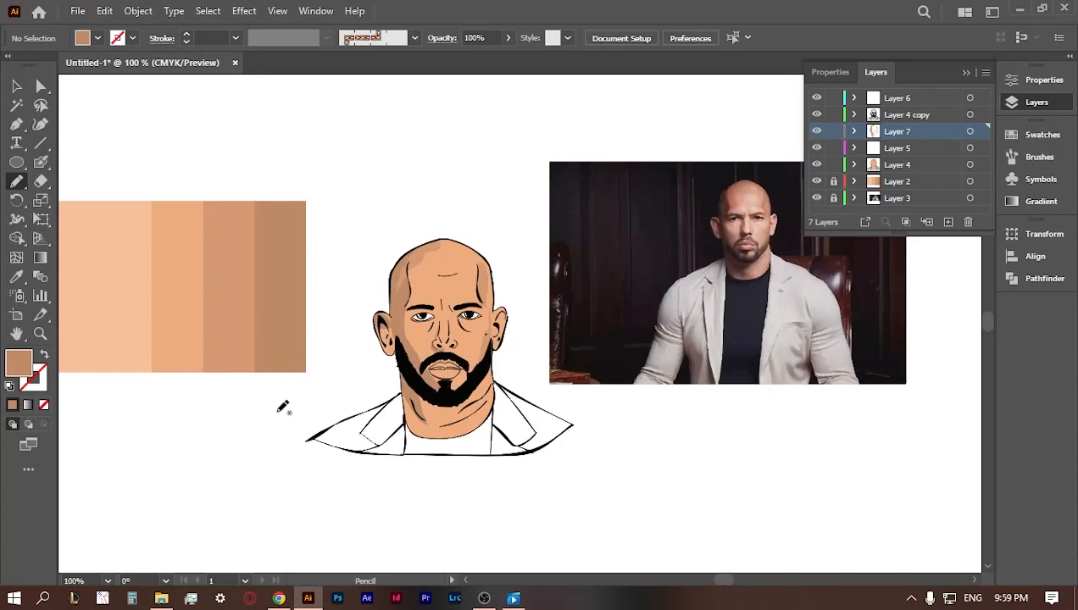
# - Set the fill to the dark blue swatch and switch to the Blob Brush for colouring the shirt
pyautogui.click(40, 333)
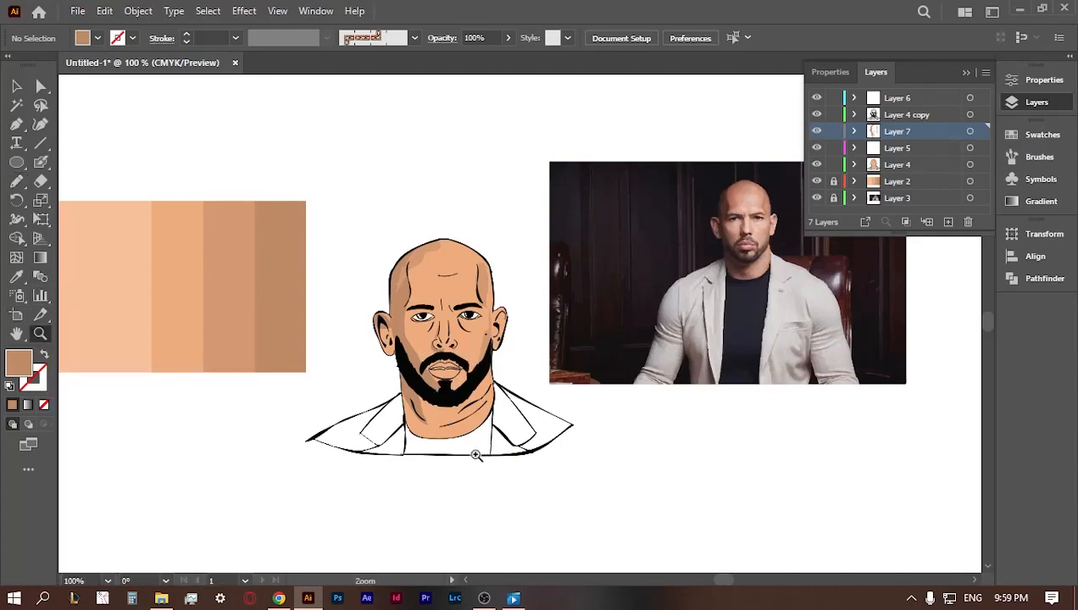
pyautogui.click(476, 455)
pyautogui.click(547, 288)
pyautogui.click(88, 42)
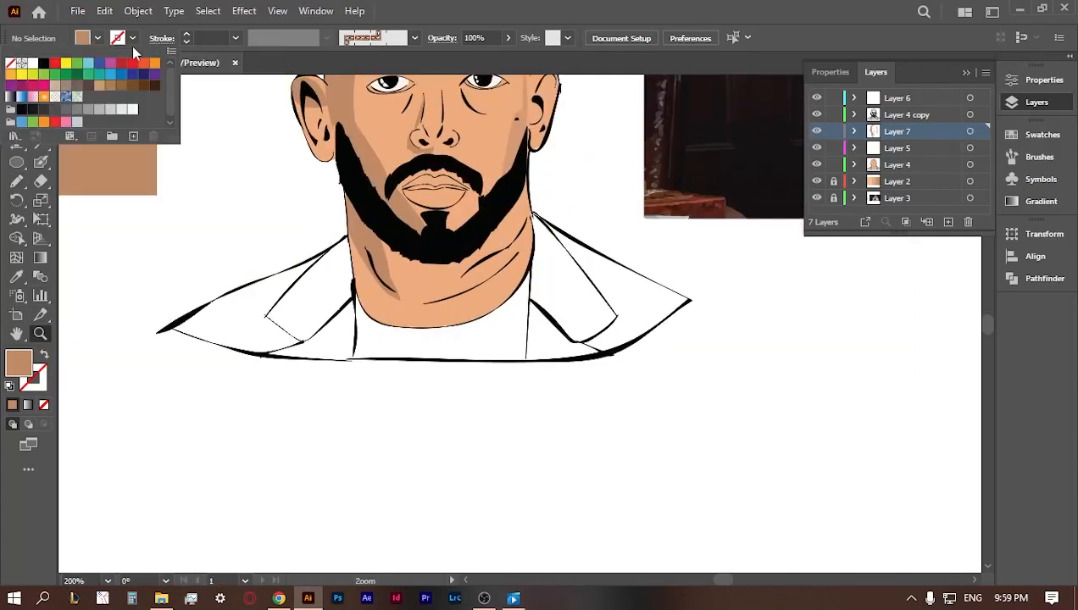
pyautogui.click(144, 74)
pyautogui.click(68, 223)
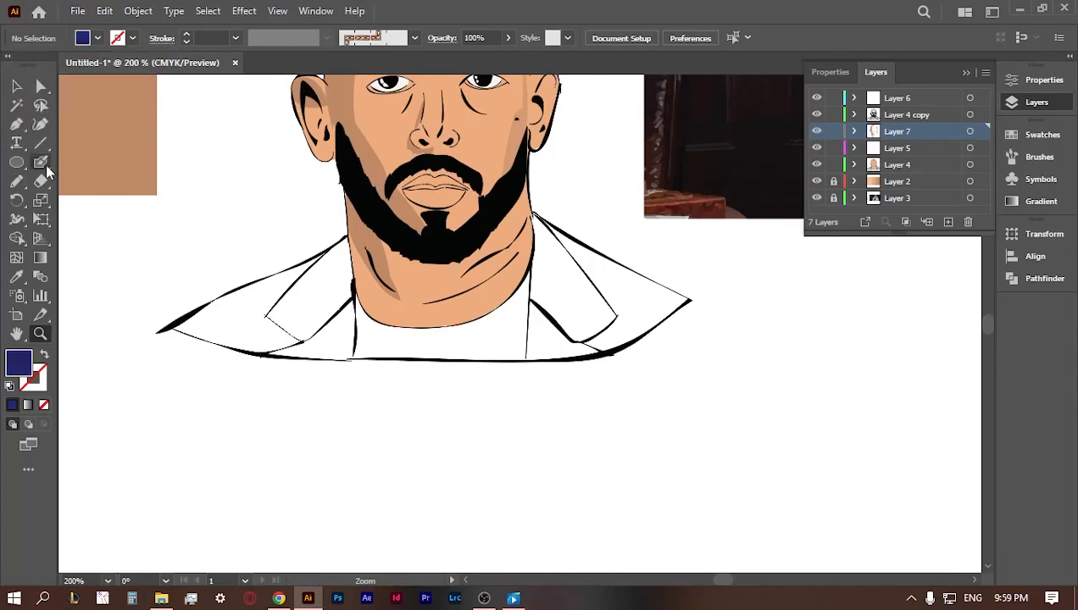
pyautogui.click(41, 162)
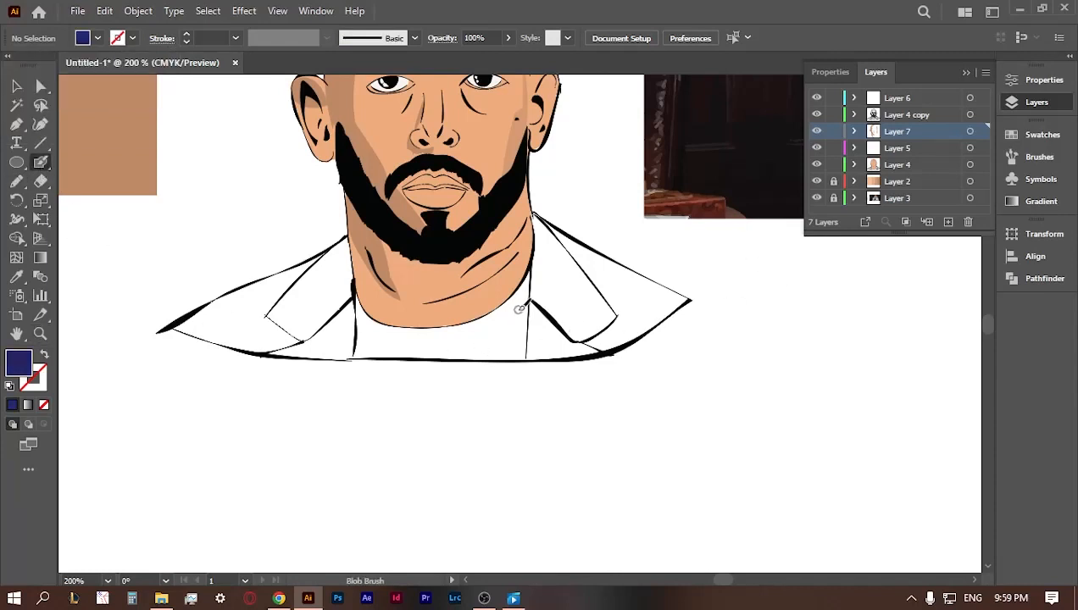
# - Add a new layer, place it directly below Layer 4, and paint the shirt area dark blue on it
pyautogui.click(910, 149)
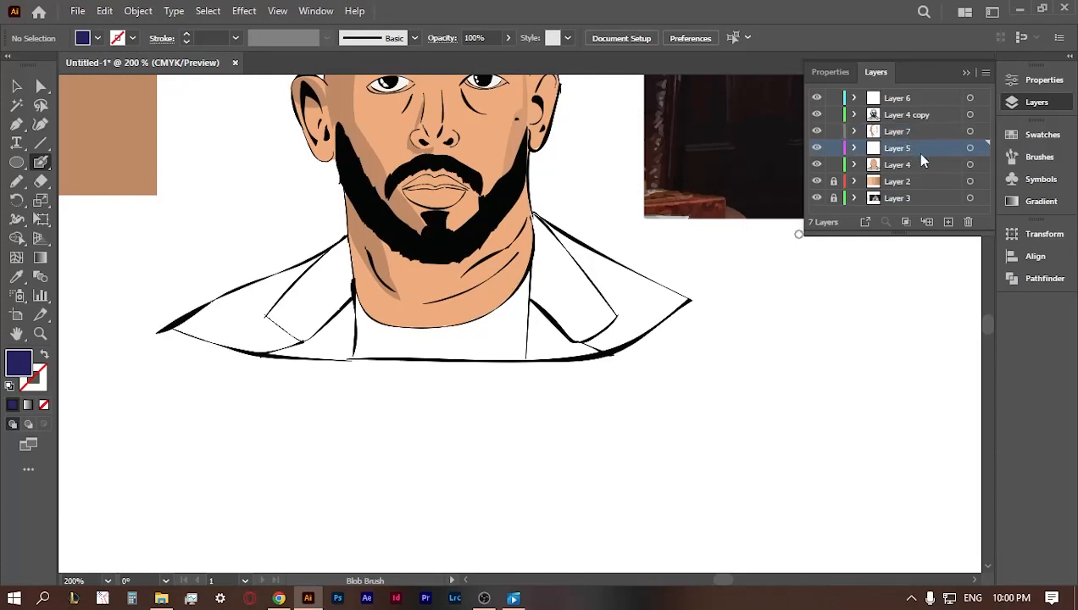
pyautogui.click(948, 222)
pyautogui.moveTo(500, 314); pyautogui.dragTo(445, 352)
pyautogui.hotkey('ctrl', 'z')
pyautogui.hotkey('ctrl', 'z')
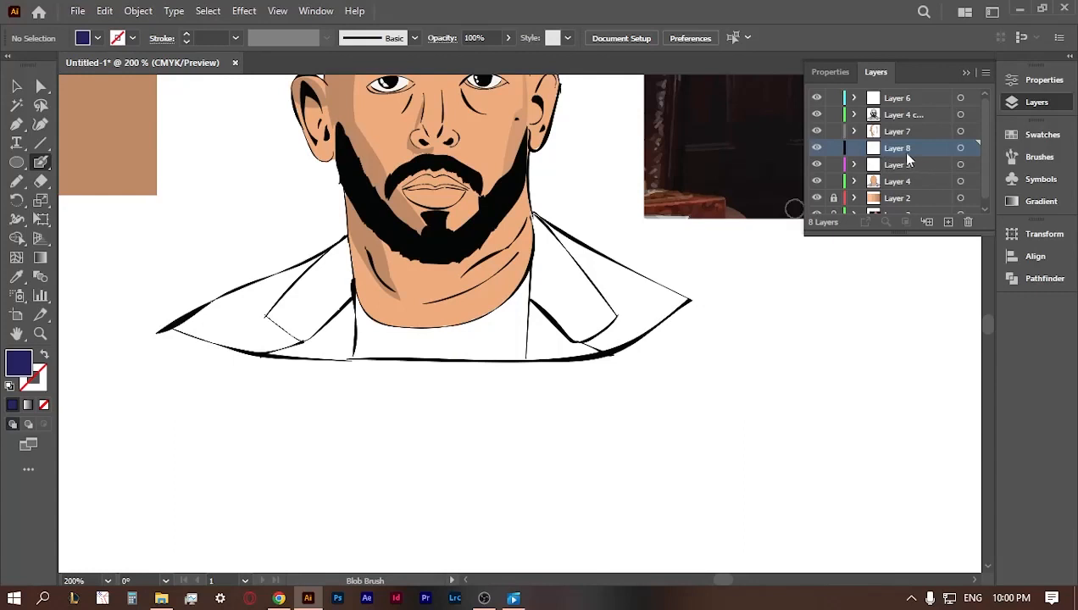
pyautogui.moveTo(902, 148); pyautogui.dragTo(898, 188)
pyautogui.moveTo(500, 313)
pyautogui.mouseDown()
pyautogui.moveTo(469, 332)
pyautogui.moveTo(377, 323)
pyautogui.moveTo(367, 297)
pyautogui.moveTo(364, 349)
pyautogui.moveTo(364, 316)
pyautogui.moveTo(370, 339)
pyautogui.moveTo(487, 333)
pyautogui.moveTo(523, 274)
pyautogui.moveTo(522, 351)
pyautogui.moveTo(361, 344)
pyautogui.mouseUp()
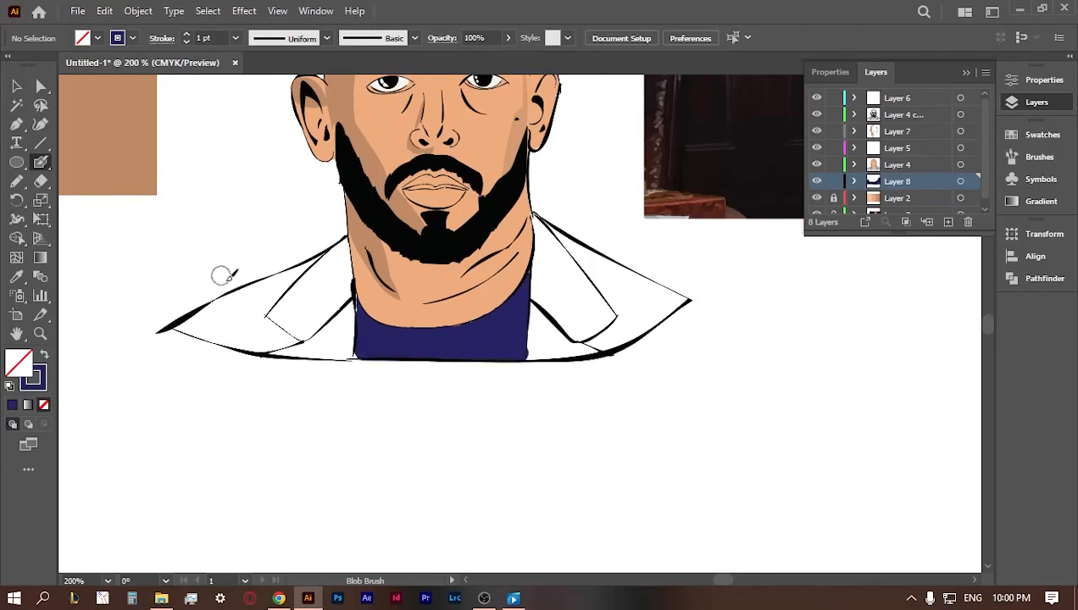
# - Set the fill colour to the pale pinkish white F7EFED and try it on the right-hand lapel
pyautogui.click(97, 40)
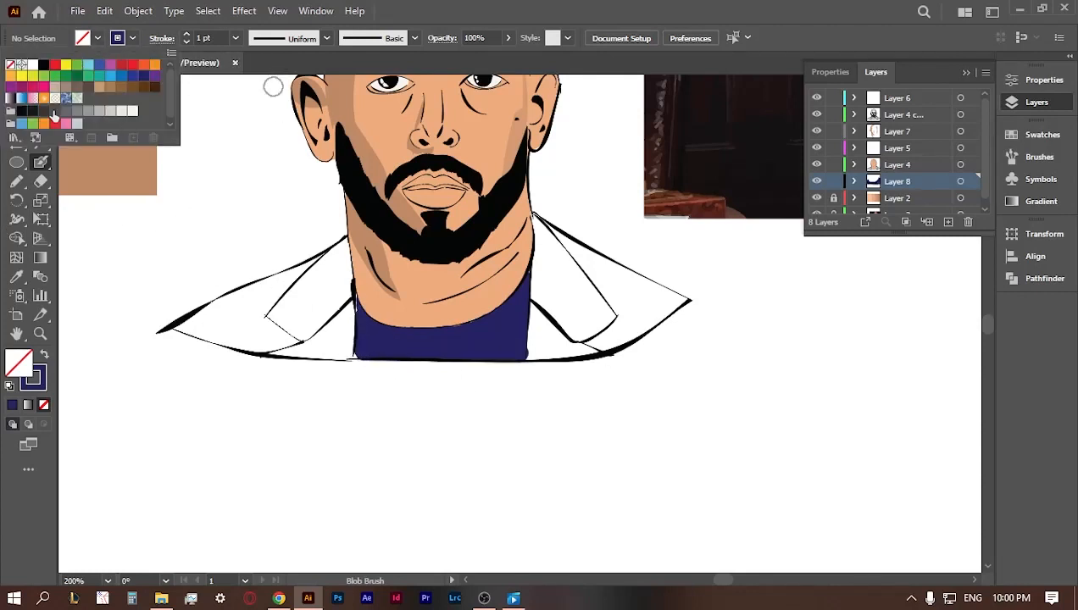
pyautogui.click(35, 66)
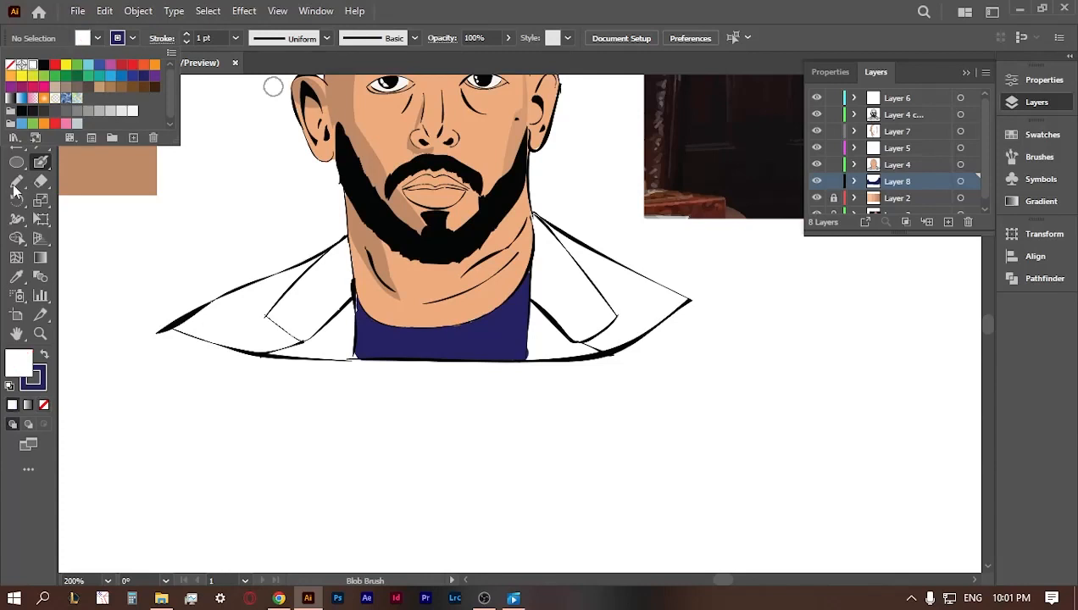
pyautogui.doubleClick(18, 363)
pyautogui.moveTo(645, 279); pyautogui.dragTo(626, 269)
pyautogui.click(625, 271)
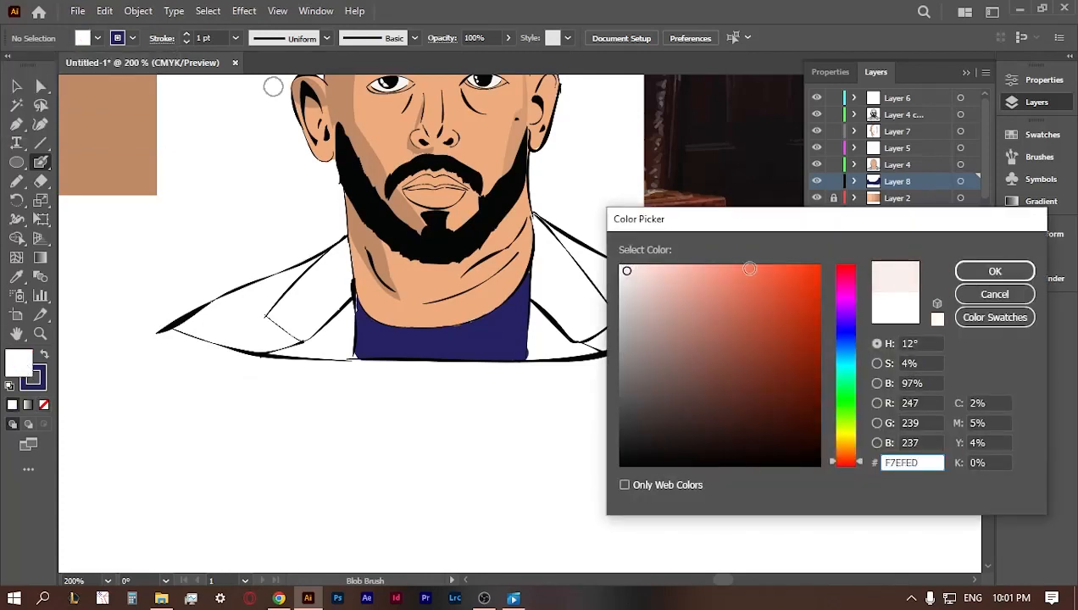
pyautogui.click(990, 271)
pyautogui.click(571, 286)
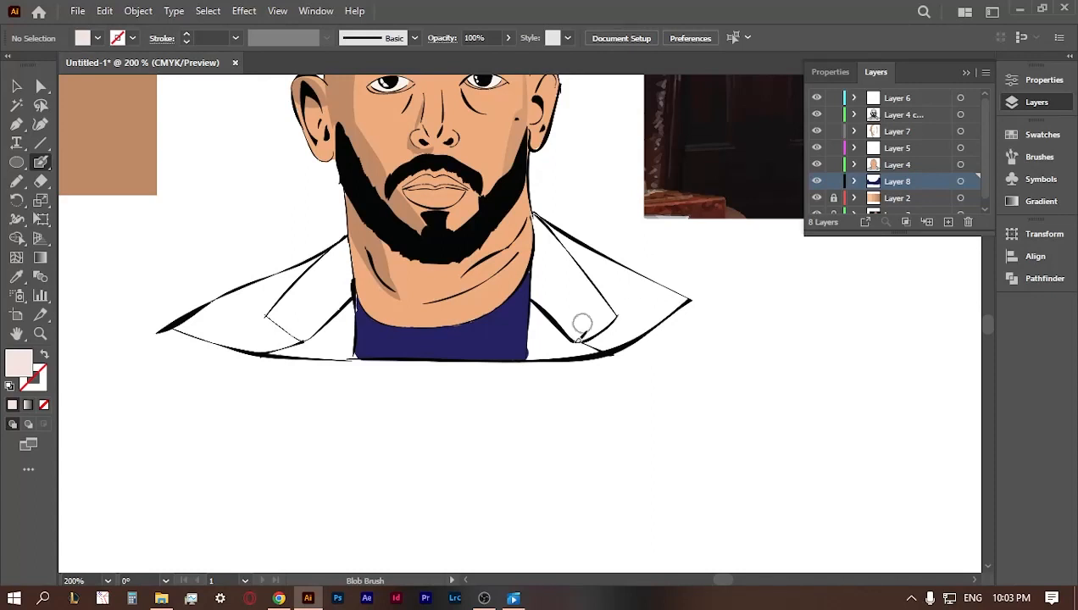
# - Adjust the fill to a slightly lighter pinkish white and paint the right-hand side of the jacket on Layer 8
pyautogui.doubleClick(19, 364)
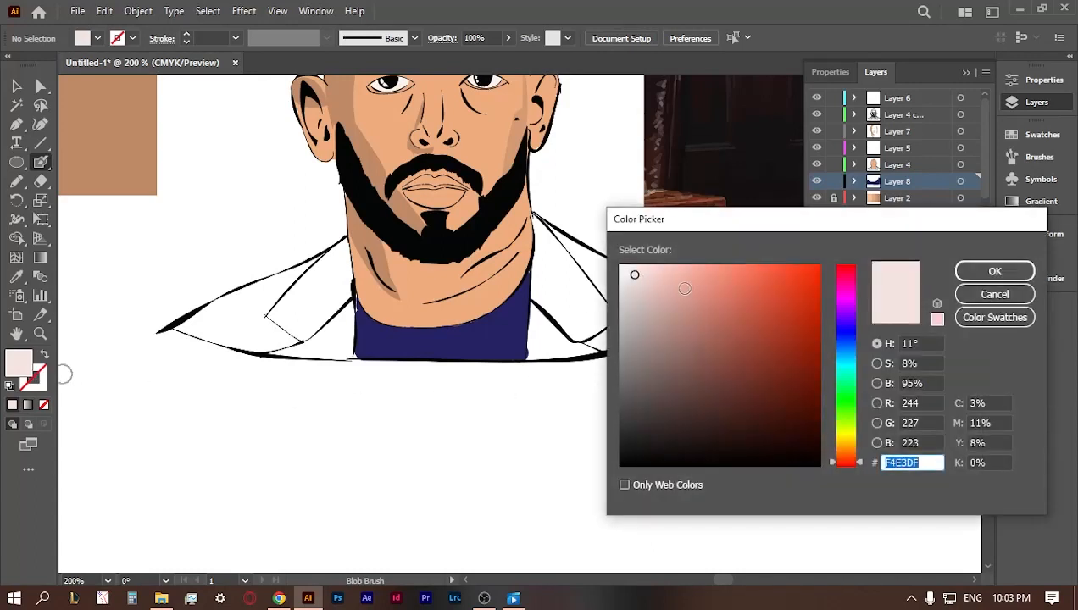
pyautogui.click(633, 270)
pyautogui.click(990, 272)
pyautogui.moveTo(584, 314)
pyautogui.mouseDown()
pyautogui.moveTo(602, 289)
pyautogui.moveTo(552, 284)
pyautogui.moveTo(553, 298)
pyautogui.moveTo(547, 287)
pyautogui.moveTo(536, 353)
pyautogui.moveTo(536, 330)
pyautogui.moveTo(555, 322)
pyautogui.moveTo(566, 343)
pyautogui.moveTo(597, 309)
pyautogui.moveTo(585, 344)
pyautogui.moveTo(681, 300)
pyautogui.moveTo(648, 304)
pyautogui.moveTo(550, 258)
pyautogui.moveTo(553, 230)
pyautogui.moveTo(547, 240)
pyautogui.moveTo(544, 264)
pyautogui.moveTo(651, 297)
pyautogui.moveTo(620, 303)
pyautogui.moveTo(592, 254)
pyautogui.mouseUp()
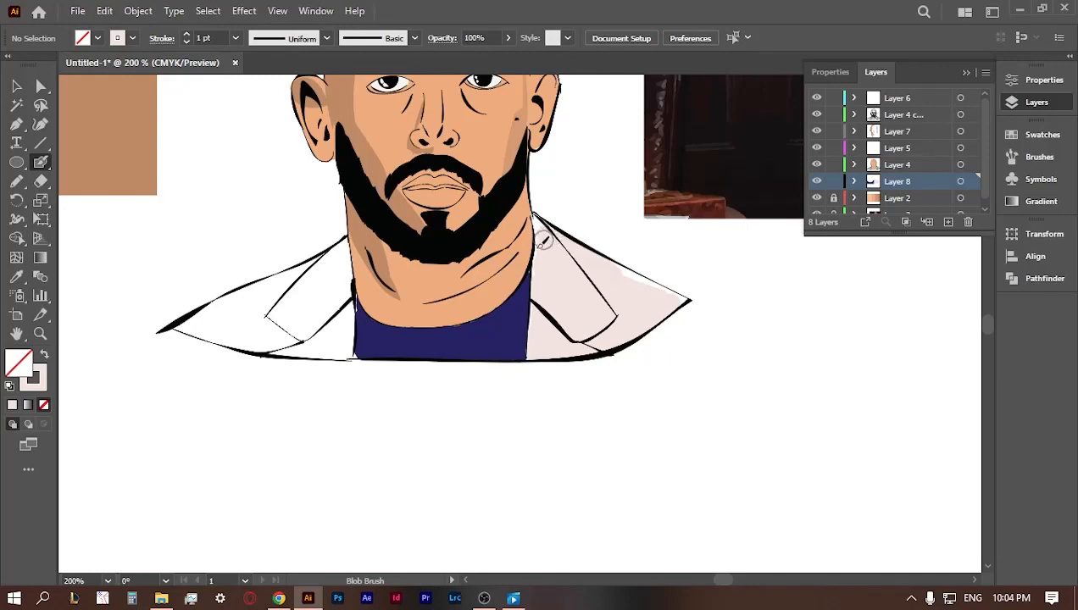
# - Block in the left-hand side of the jacket with the pinkish white and reduce the brush size for the area beside the neck
pyautogui.moveTo(306, 288)
pyautogui.mouseDown()
pyautogui.moveTo(249, 317)
pyautogui.moveTo(264, 307)
pyautogui.moveTo(308, 313)
pyautogui.moveTo(235, 317)
pyautogui.moveTo(330, 332)
pyautogui.moveTo(331, 284)
pyautogui.moveTo(281, 296)
pyautogui.moveTo(293, 333)
pyautogui.mouseUp()
pyautogui.press('[')
pyautogui.press('[')
pyautogui.press('[')
pyautogui.press('[')
pyautogui.press('[')
pyautogui.press('[')
pyautogui.press('[')
pyautogui.press('[')
pyautogui.press('[')
pyautogui.press('[')
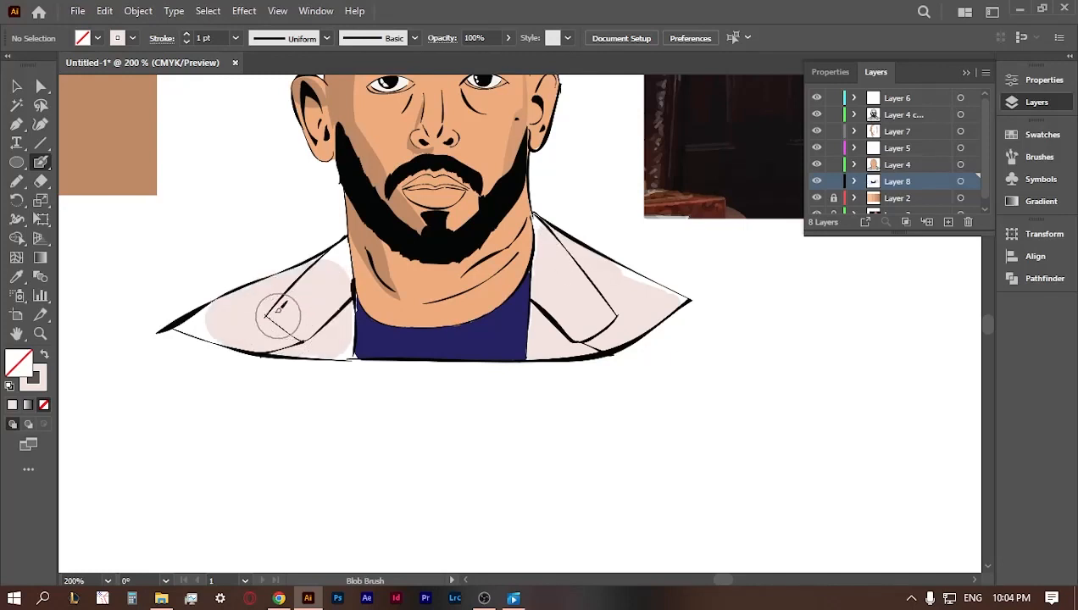
pyautogui.moveTo(335, 270)
pyautogui.mouseDown()
pyautogui.moveTo(336, 256)
pyautogui.moveTo(354, 269)
pyautogui.mouseUp()
# - Fill the gaps along the jacket's left-hand shirt edge, bottom edge and shoulder tip with a smaller brush
pyautogui.press('[')
pyautogui.press('[')
pyautogui.press('[')
pyautogui.press('[')
pyautogui.press('[')
pyautogui.press('[')
pyautogui.press('[')
pyautogui.press('[')
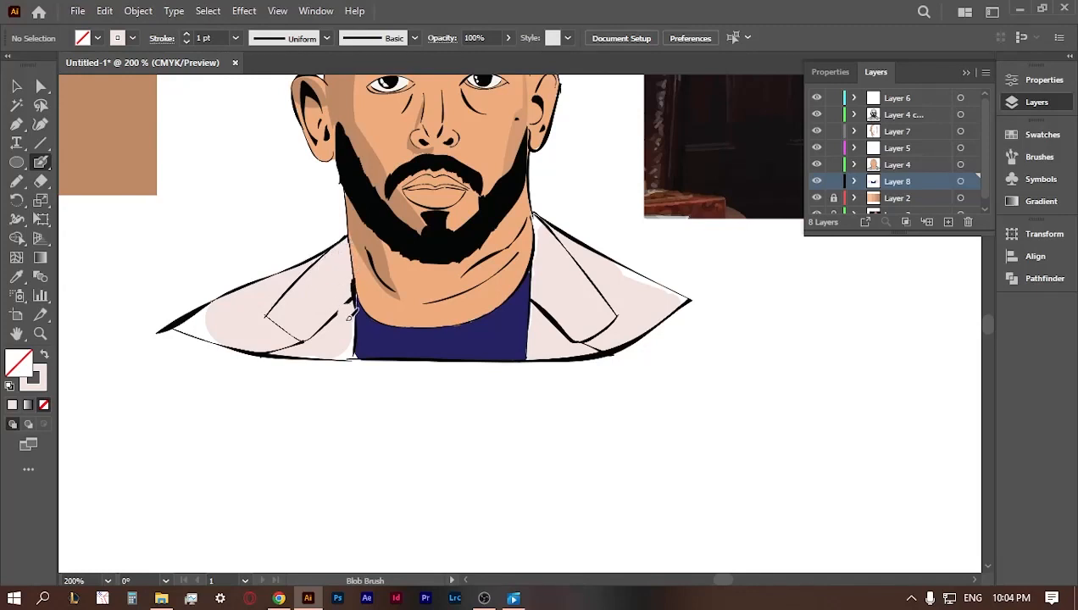
pyautogui.moveTo(341, 352); pyautogui.dragTo(309, 344)
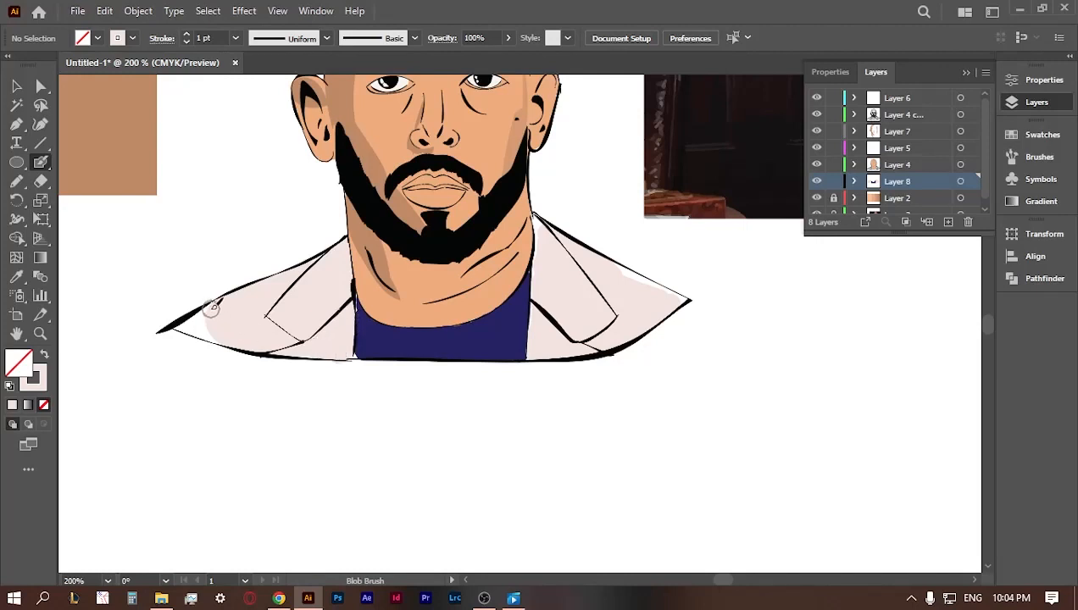
pyautogui.moveTo(211, 308)
pyautogui.mouseDown()
pyautogui.moveTo(188, 327)
pyautogui.moveTo(220, 334)
pyautogui.moveTo(181, 322)
pyautogui.mouseUp()
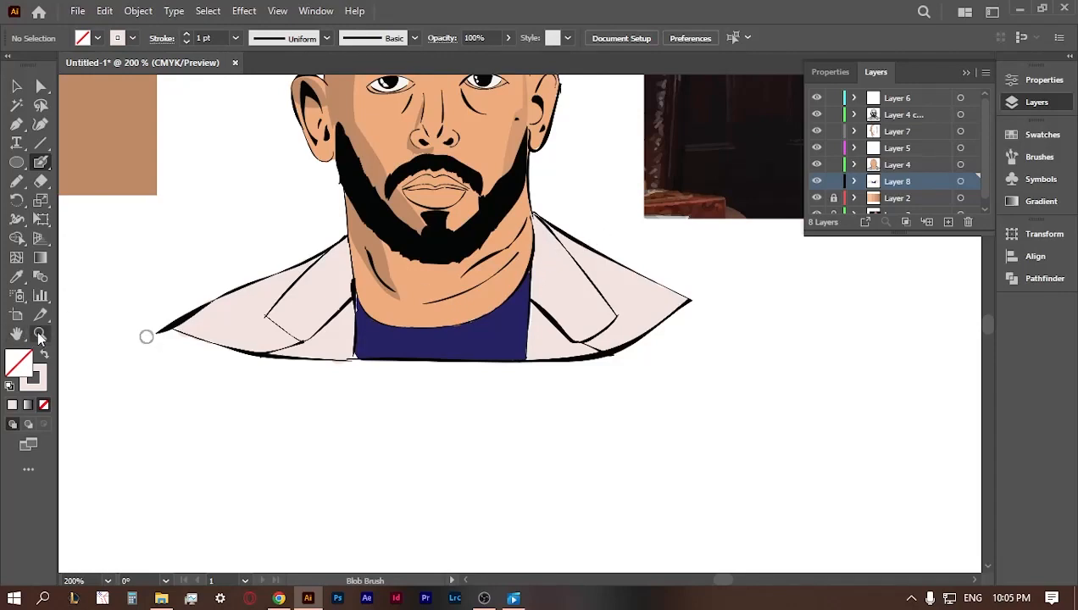
# - Add a new layer directly above Layer 7 and set the Blob Brush fill to an orange-brown for the lips
pyautogui.click(18, 335)
pyautogui.moveTo(409, 241); pyautogui.dragTo(480, 402)
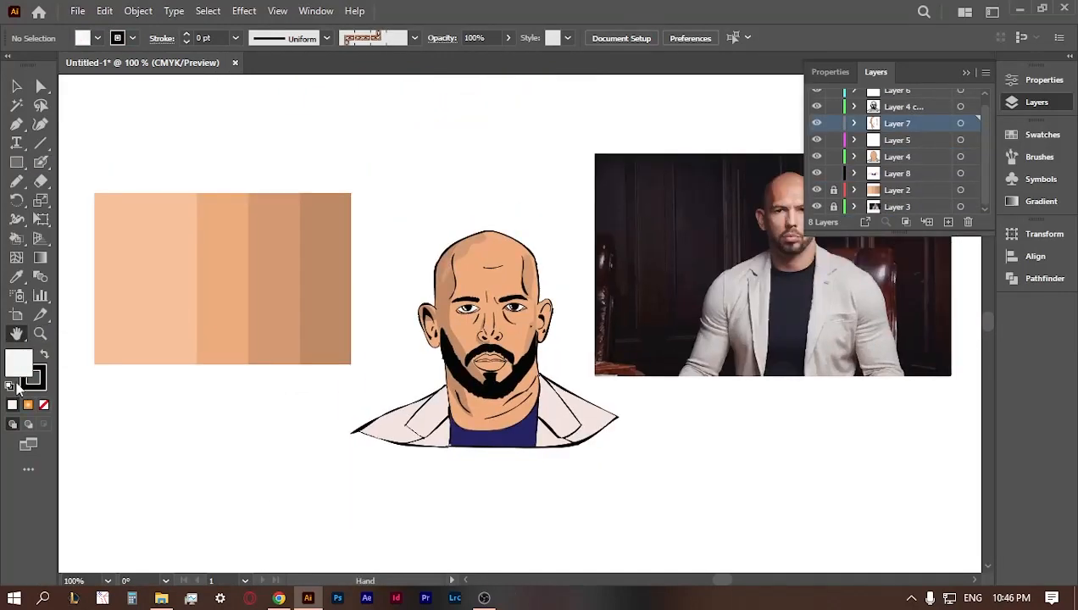
pyautogui.click(457, 466)
pyautogui.click(519, 319)
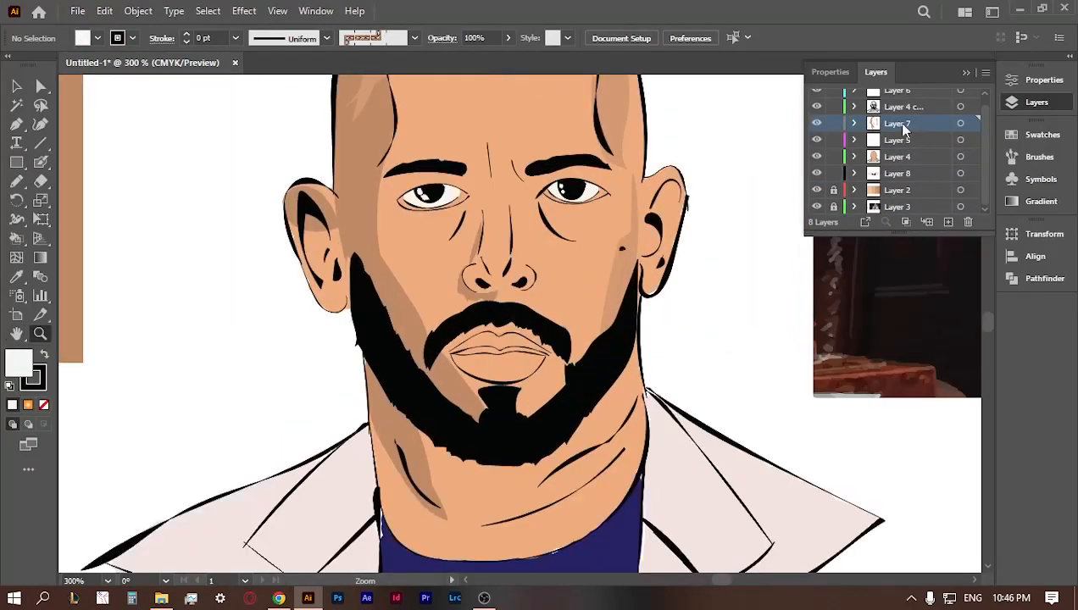
pyautogui.click(947, 222)
pyautogui.click(41, 161)
pyautogui.doubleClick(19, 363)
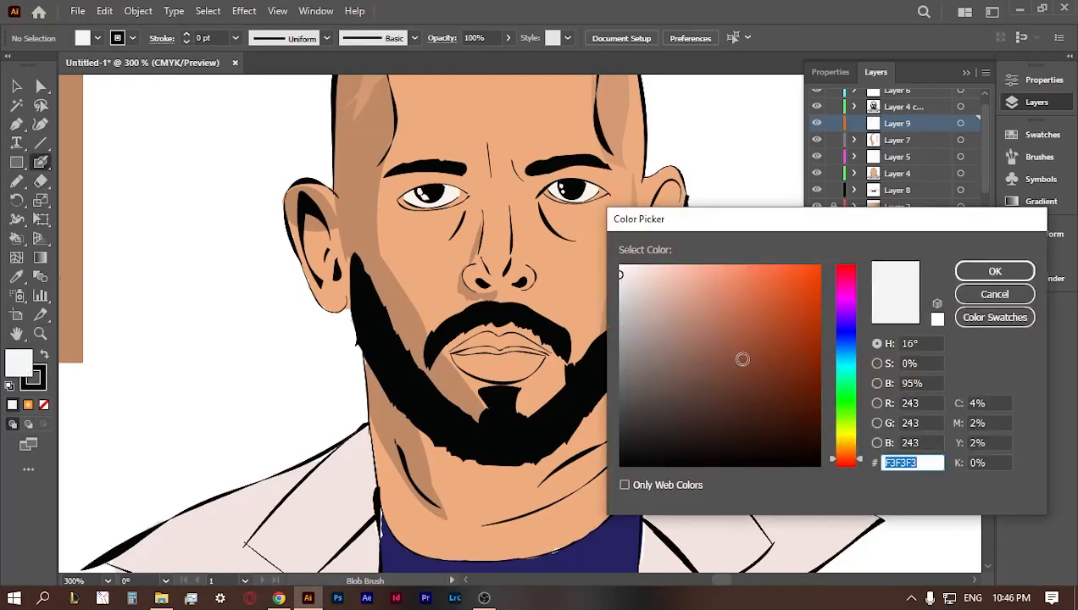
pyautogui.moveTo(846, 456); pyautogui.dragTo(845, 451)
pyautogui.moveTo(703, 301)
pyautogui.mouseDown()
pyautogui.moveTo(737, 277)
pyautogui.moveTo(739, 291)
pyautogui.mouseUp()
pyautogui.click(995, 271)
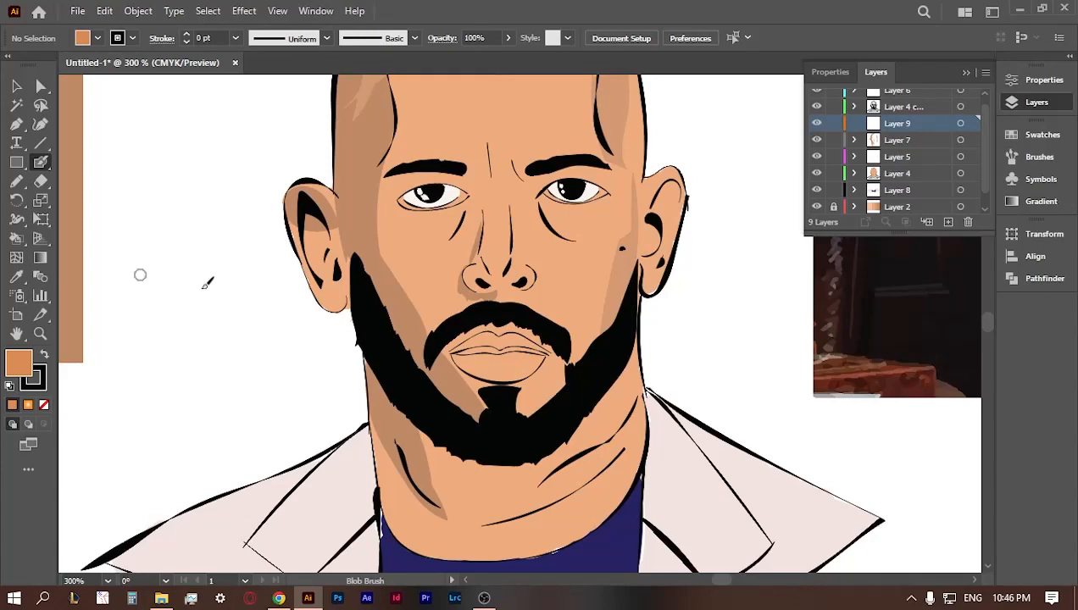
# - Set the stroke to none and block in the middle of the lower lip in orange-brown on Layer 9
pyautogui.press('x')
pyautogui.press('x')
pyautogui.click(132, 37)
pyautogui.click(11, 64)
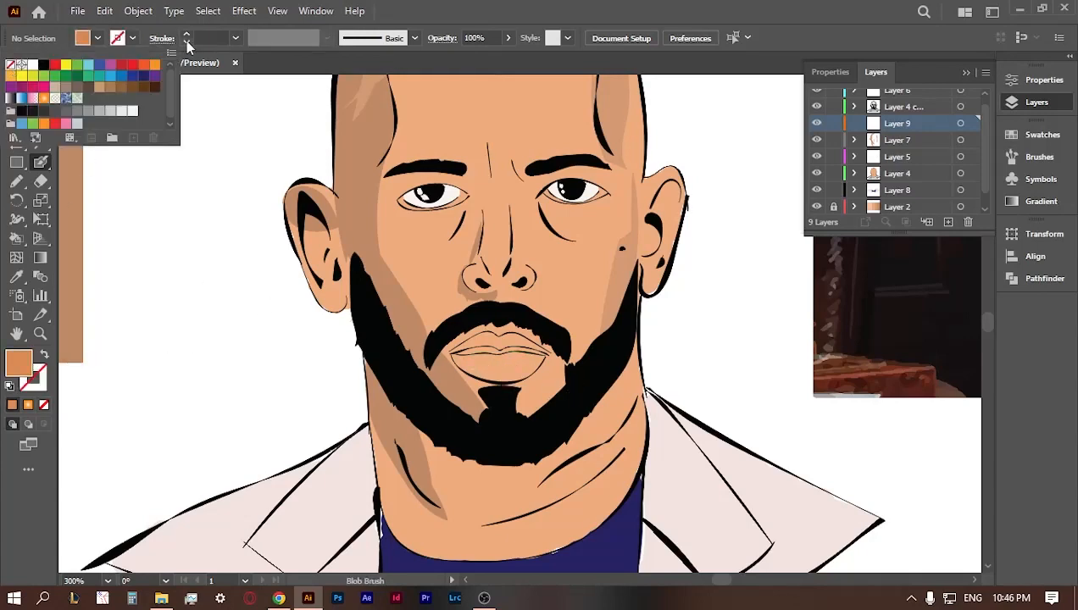
pyautogui.click(132, 37)
pyautogui.moveTo(522, 362); pyautogui.dragTo(485, 365)
# - Paint most of the lower lip orange-brown out to its left-hand corner, using a smaller brush near the outlines
pyautogui.click(41, 333)
pyautogui.click(499, 353)
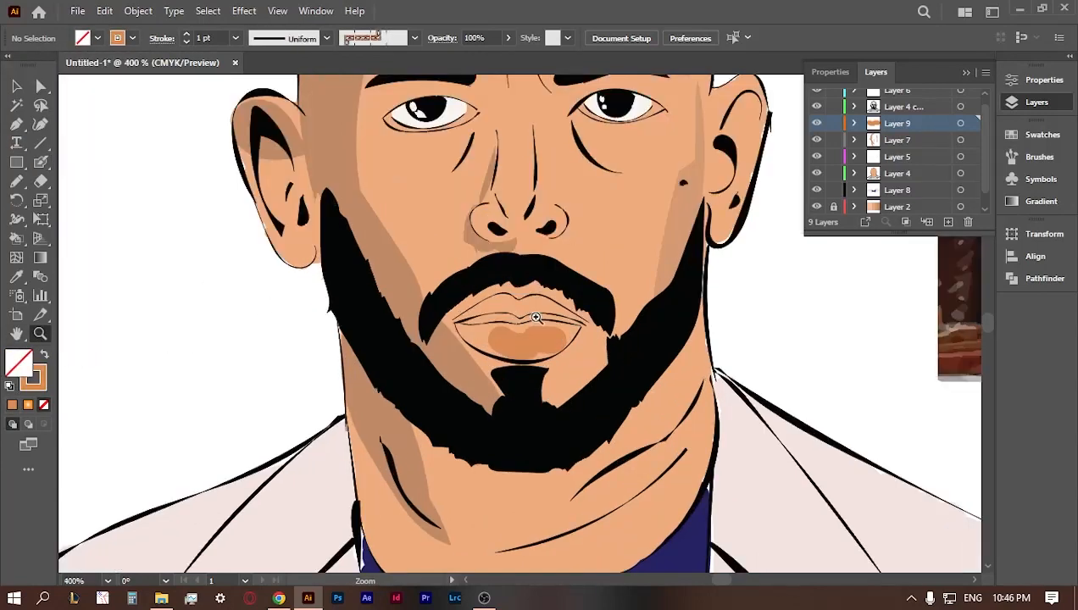
pyautogui.click(535, 317)
pyautogui.hotkey('shift', 'b')
pyautogui.moveTo(544, 315)
pyautogui.mouseDown()
pyautogui.moveTo(535, 341)
pyautogui.moveTo(411, 338)
pyautogui.moveTo(323, 321)
pyautogui.mouseUp()
pyautogui.press('[')
pyautogui.press('[')
pyautogui.press('[')
pyautogui.press('[')
pyautogui.moveTo(298, 302)
pyautogui.mouseDown()
pyautogui.moveTo(271, 282)
pyautogui.moveTo(292, 326)
pyautogui.moveTo(344, 374)
pyautogui.moveTo(465, 417)
pyautogui.moveTo(559, 425)
pyautogui.moveTo(589, 408)
pyautogui.moveTo(610, 413)
pyautogui.moveTo(608, 423)
pyautogui.moveTo(668, 395)
pyautogui.moveTo(673, 367)
pyautogui.moveTo(724, 331)
pyautogui.moveTo(688, 346)
pyautogui.moveTo(695, 291)
pyautogui.moveTo(531, 285)
pyautogui.mouseUp()
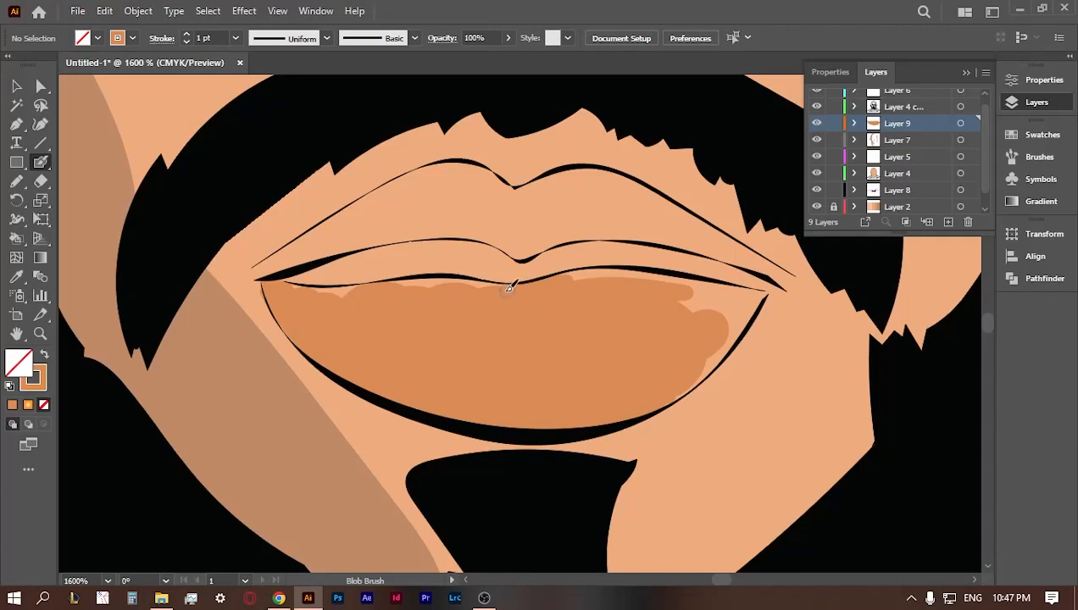
# - Fill the remaining gaps along the lower lip's upper edge and right-hand corner
pyautogui.moveTo(403, 290); pyautogui.dragTo(402, 288)
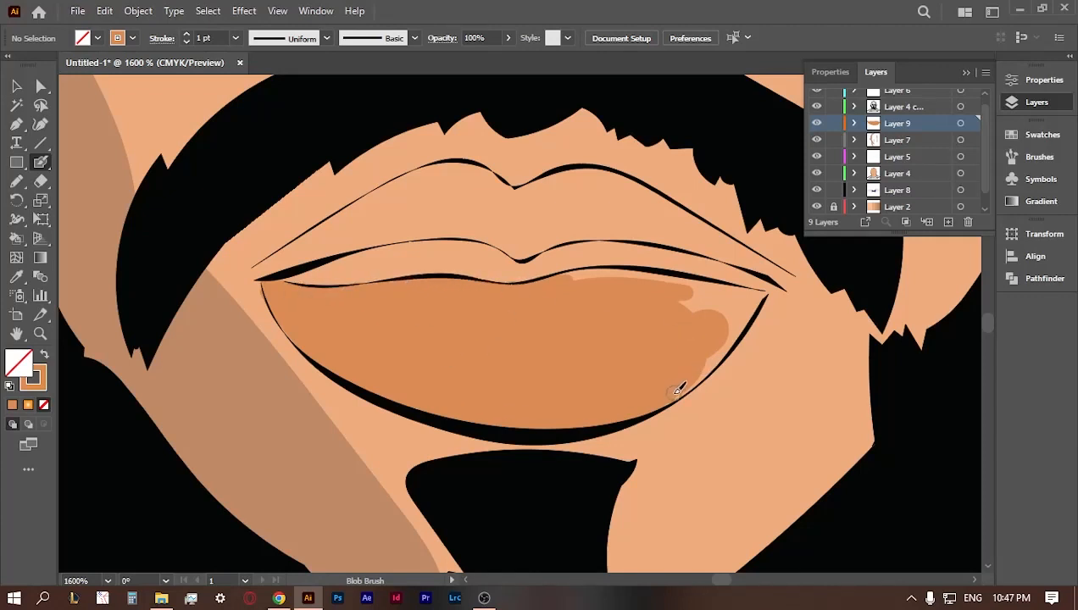
pyautogui.moveTo(726, 333)
pyautogui.mouseDown()
pyautogui.moveTo(750, 305)
pyautogui.moveTo(698, 300)
pyautogui.mouseUp()
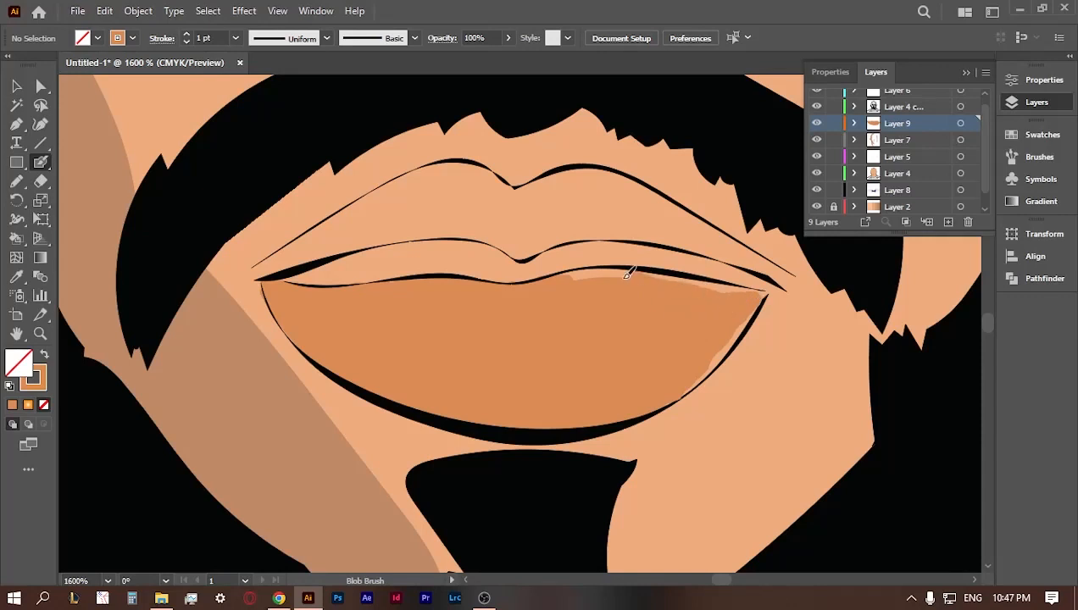
pyautogui.moveTo(627, 273); pyautogui.dragTo(570, 279)
pyautogui.moveTo(707, 360); pyautogui.dragTo(686, 386)
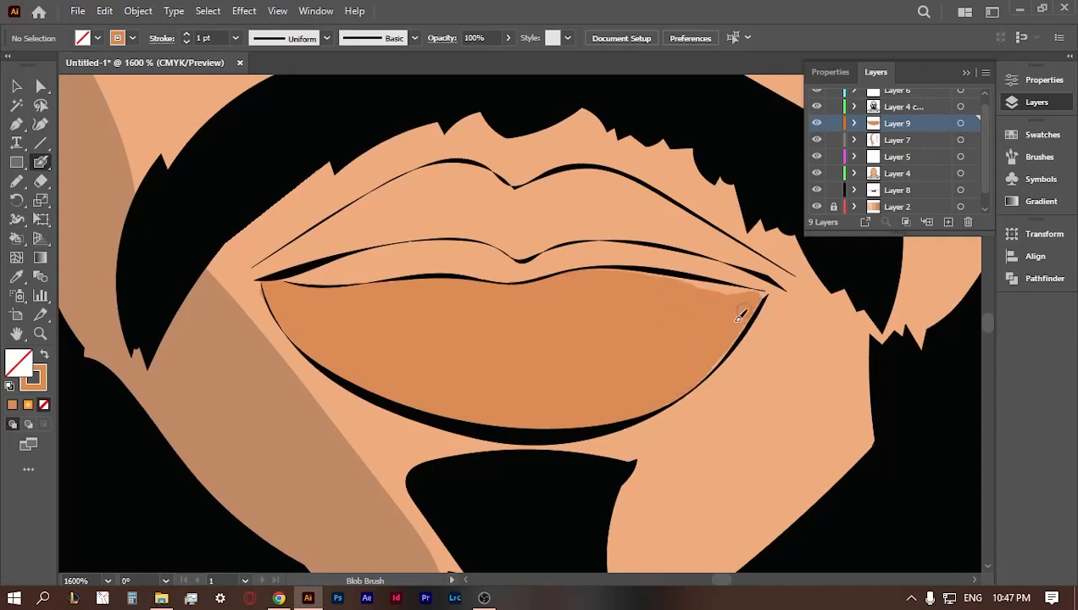
pyautogui.moveTo(688, 286); pyautogui.dragTo(741, 293)
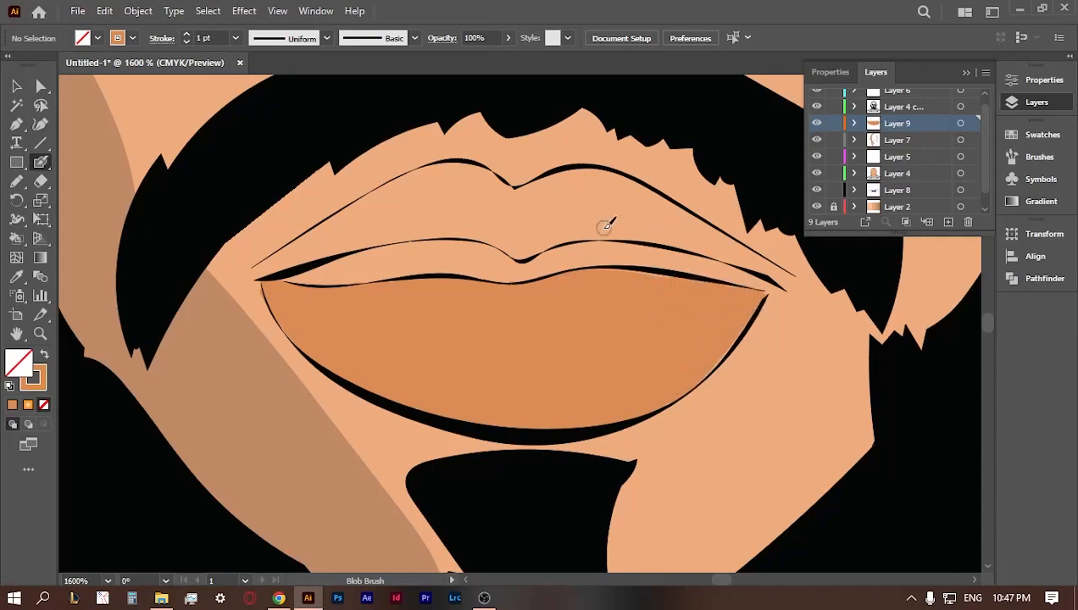
# - Paint the upper lip orange-brown from its centre out to both corners
pyautogui.moveTo(559, 207)
pyautogui.mouseDown()
pyautogui.moveTo(622, 208)
pyautogui.moveTo(527, 217)
pyautogui.moveTo(475, 200)
pyautogui.moveTo(396, 211)
pyautogui.moveTo(450, 207)
pyautogui.mouseUp()
pyautogui.moveTo(519, 216)
pyautogui.mouseDown()
pyautogui.moveTo(568, 222)
pyautogui.moveTo(538, 203)
pyautogui.moveTo(553, 195)
pyautogui.moveTo(624, 194)
pyautogui.moveTo(713, 235)
pyautogui.moveTo(678, 246)
pyautogui.mouseUp()
pyautogui.hotkey('ctrl', 'z')
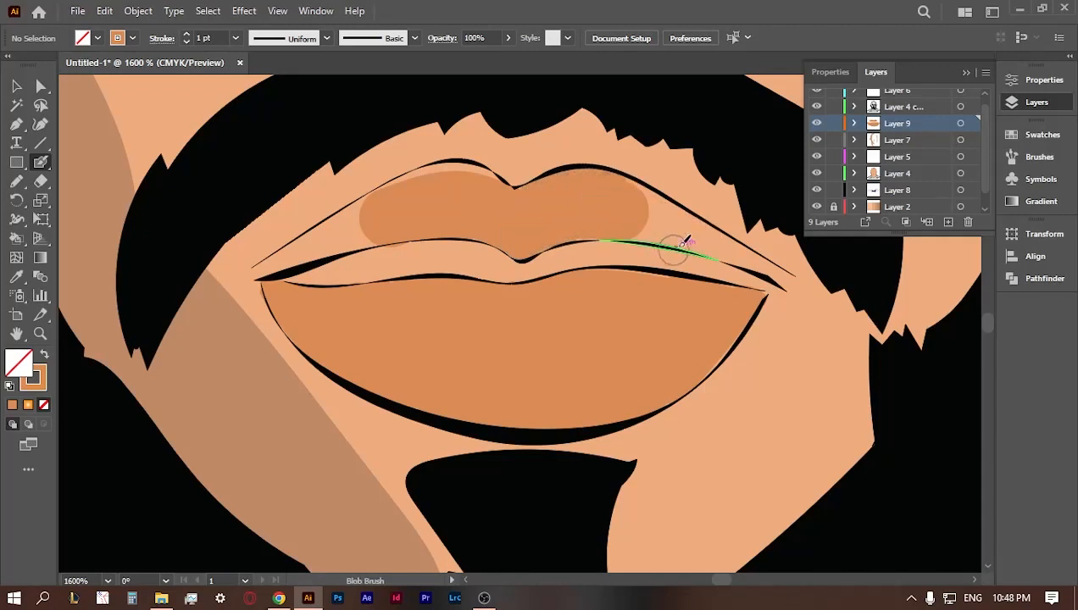
pyautogui.moveTo(653, 210)
pyautogui.mouseDown()
pyautogui.moveTo(716, 241)
pyautogui.moveTo(627, 226)
pyautogui.moveTo(646, 220)
pyautogui.moveTo(625, 190)
pyautogui.moveTo(693, 223)
pyautogui.moveTo(719, 253)
pyautogui.moveTo(773, 266)
pyautogui.mouseUp()
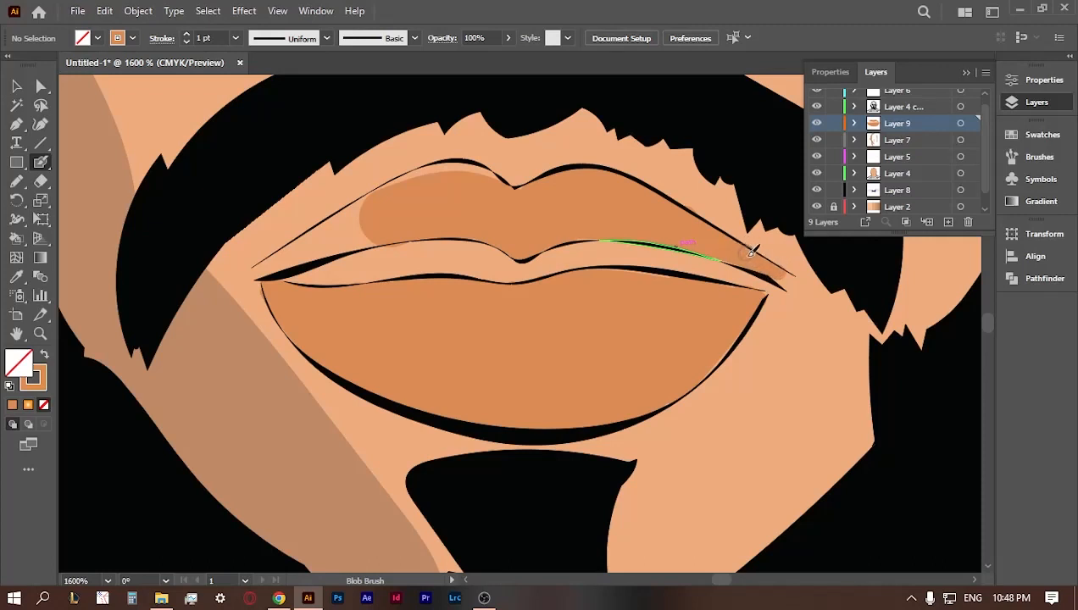
pyautogui.moveTo(454, 163)
pyautogui.mouseDown()
pyautogui.moveTo(288, 253)
pyautogui.moveTo(303, 234)
pyautogui.moveTo(376, 234)
pyautogui.mouseUp()
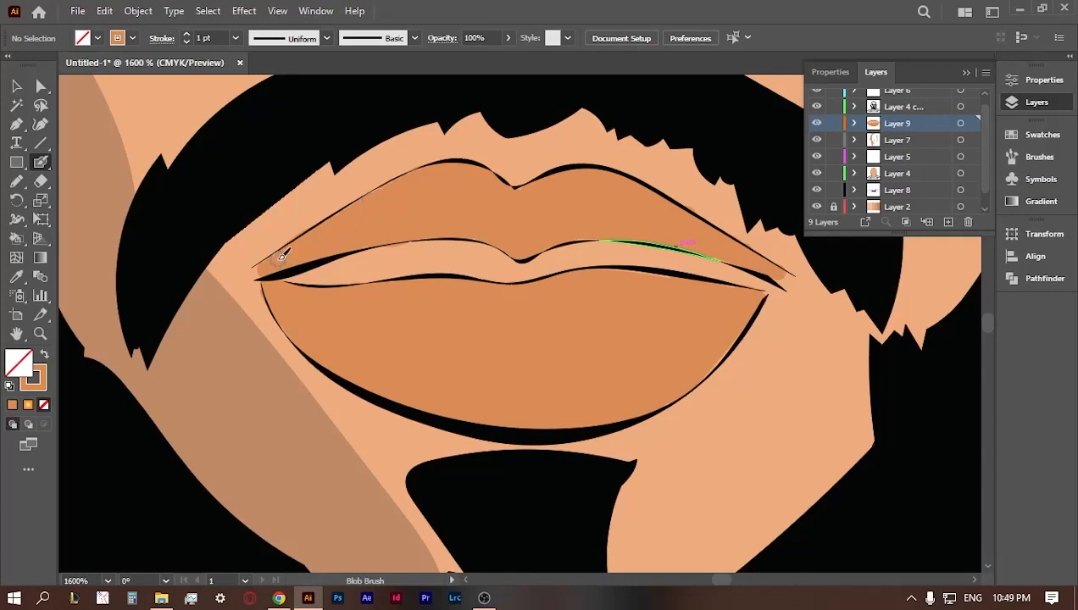
# - Delete the skin-tone palette layer, Layer 2, and the reference photo layer, Layer 3
pyautogui.click(40, 333)
pyautogui.keyDown('alt'); pyautogui.click(457, 343); pyautogui.keyUp('alt')
pyautogui.keyDown('alt'); pyautogui.click(508, 322); pyautogui.keyUp('alt')
pyautogui.keyDown('alt'); pyautogui.click(538, 314); pyautogui.keyUp('alt')
pyautogui.keyDown('alt'); pyautogui.click(539, 313); pyautogui.keyUp('alt')
pyautogui.keyDown('alt'); pyautogui.click(538, 319); pyautogui.keyUp('alt')
pyautogui.keyDown('alt'); pyautogui.click(539, 326); pyautogui.keyUp('alt')
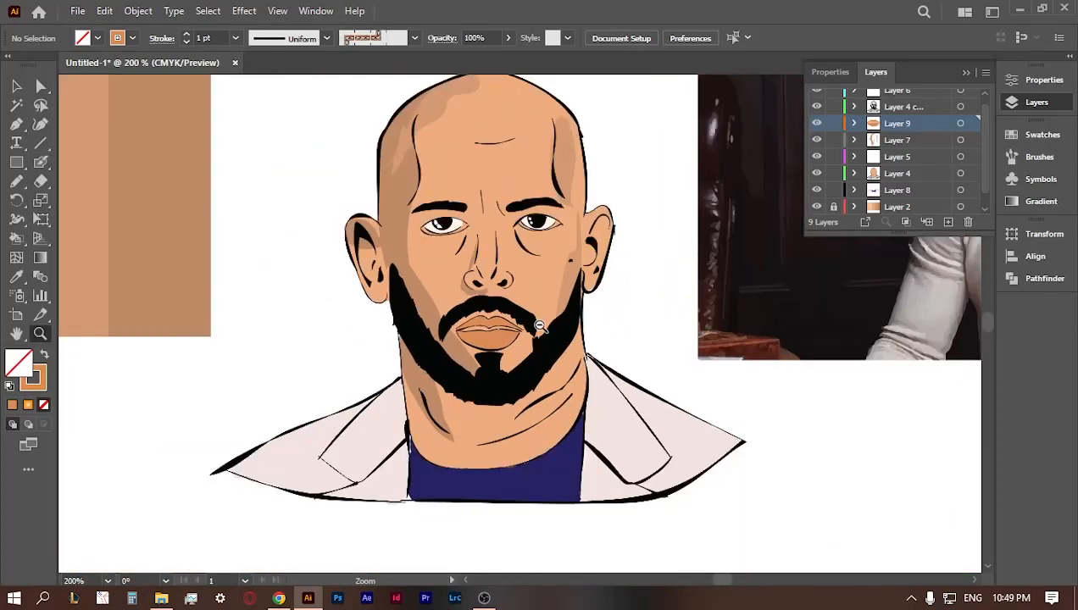
pyautogui.keyDown('alt'); pyautogui.click(537, 329); pyautogui.keyUp('alt')
pyautogui.keyDown('alt'); pyautogui.click(479, 333); pyautogui.keyUp('alt')
pyautogui.scroll(-1, 888, 181)
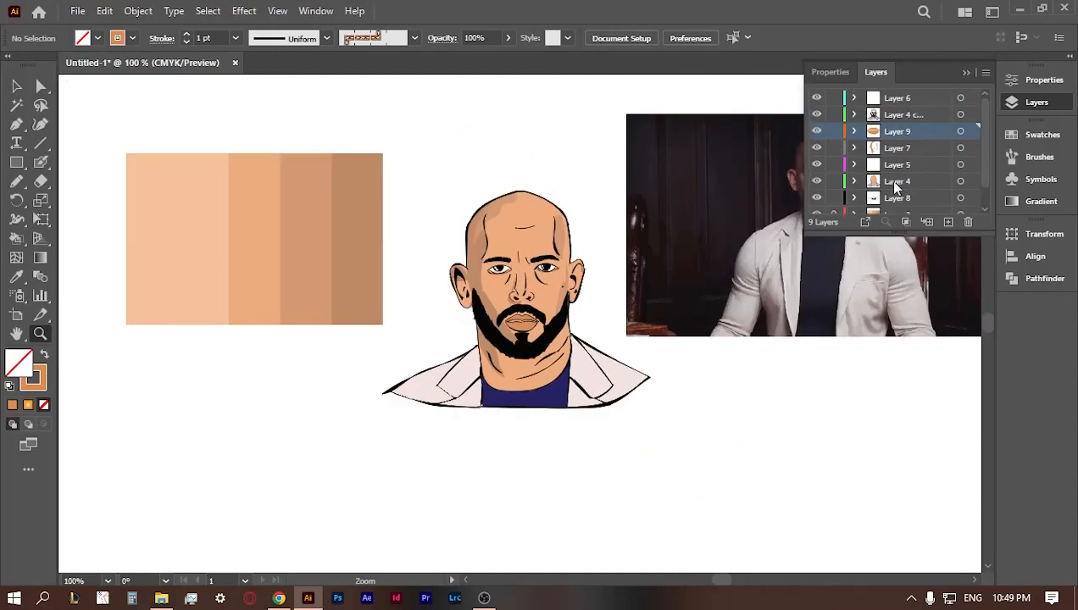
pyautogui.click(16, 85)
pyautogui.click(896, 190)
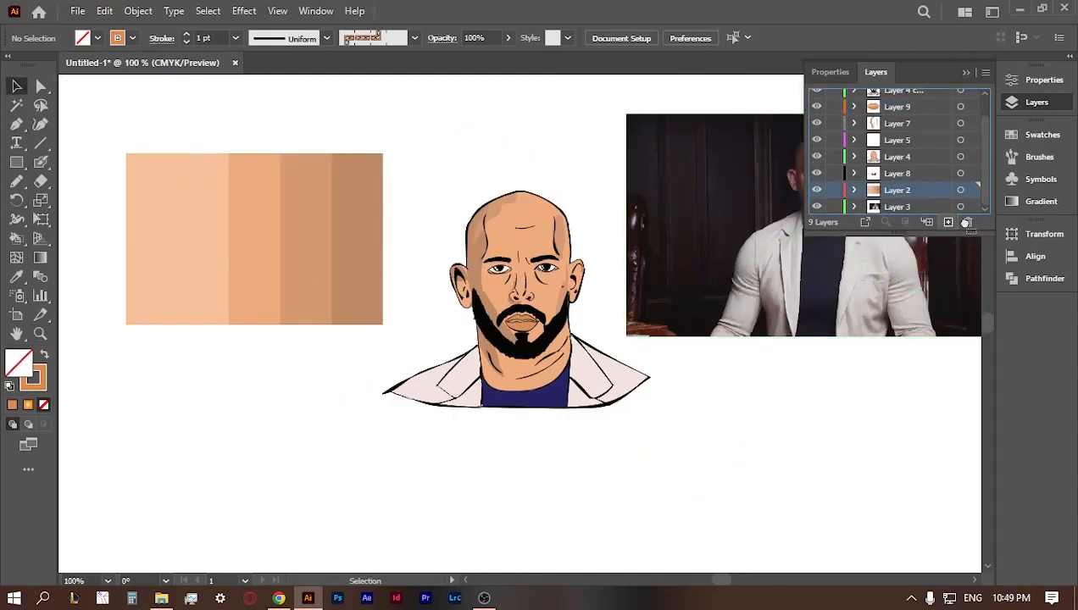
pyautogui.click(968, 222)
pyautogui.click(968, 222)
# - Expand the fill and stroke of the whole portrait and combine its shapes with the Pathfinder Merge operation
pyautogui.moveTo(685, 211); pyautogui.dragTo(323, 411)
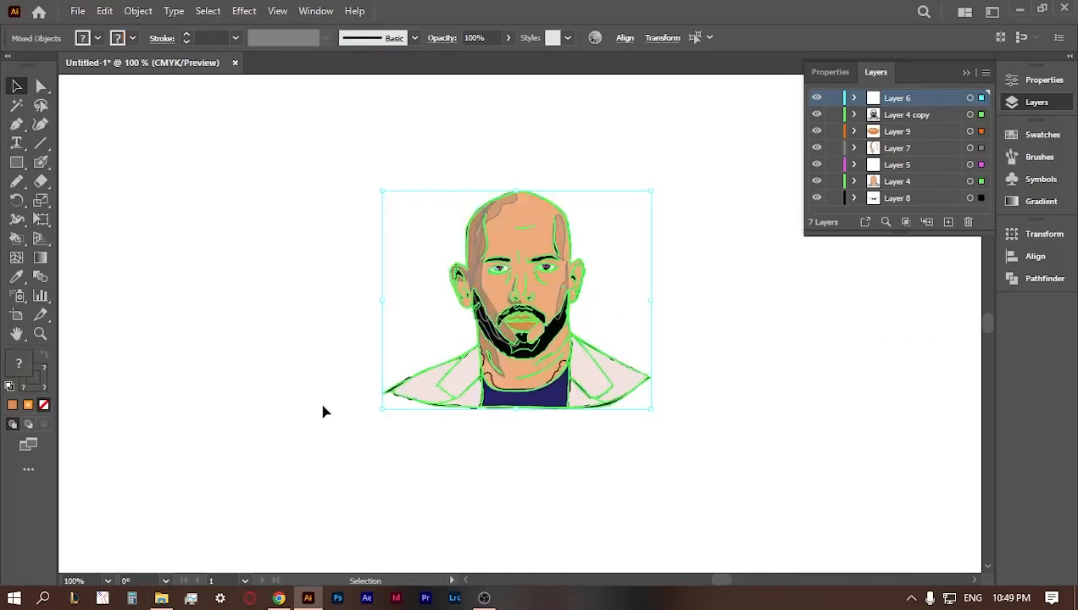
pyautogui.click(138, 10)
pyautogui.click(182, 217)
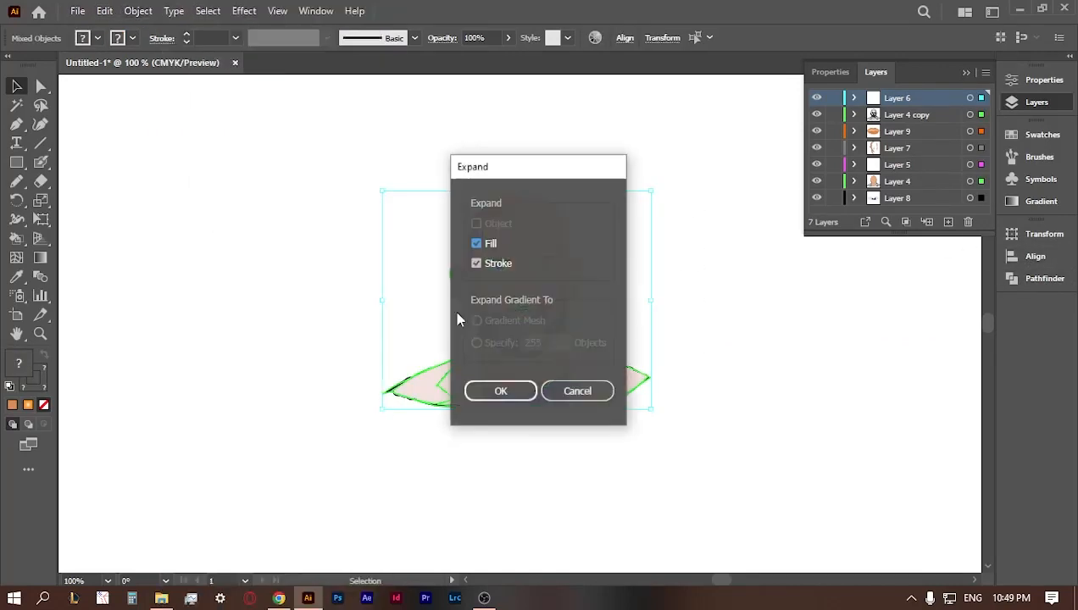
pyautogui.click(498, 389)
pyautogui.click(1045, 278)
pyautogui.click(887, 311)
pyautogui.click(816, 388)
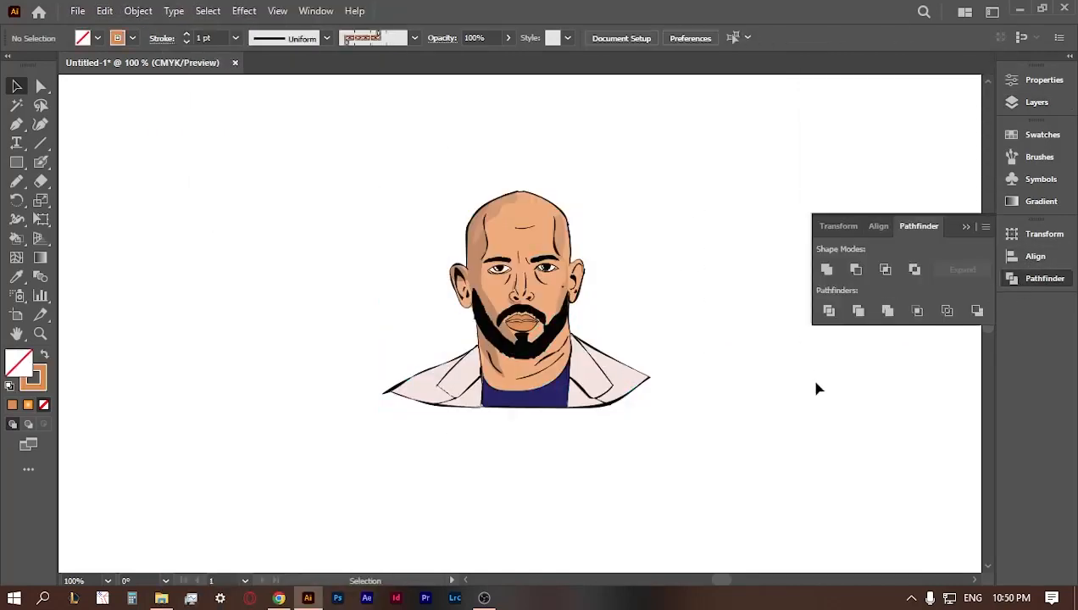
# - Merge all seven layers from Layer 6 to Layer 8 into a single layer
pyautogui.click(1032, 106)
pyautogui.click(915, 195)
pyautogui.keyDown('shift'); pyautogui.click(915, 97); pyautogui.keyUp('shift')
pyautogui.click(985, 73)
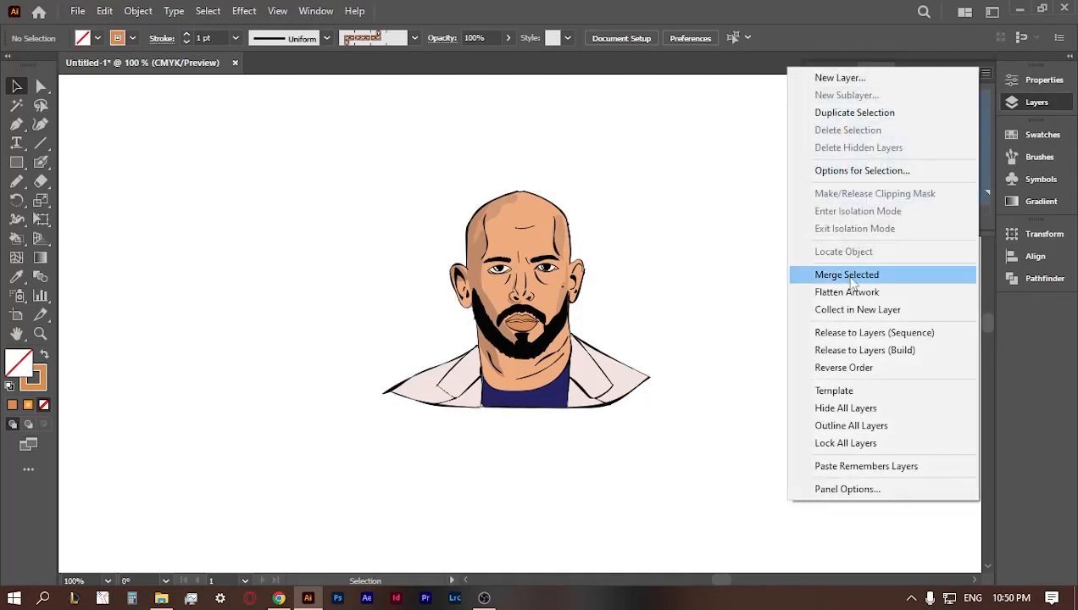
pyautogui.click(847, 274)
# - Add a new layer beneath the merged portrait layer, Layer 8
pyautogui.click(16, 162)
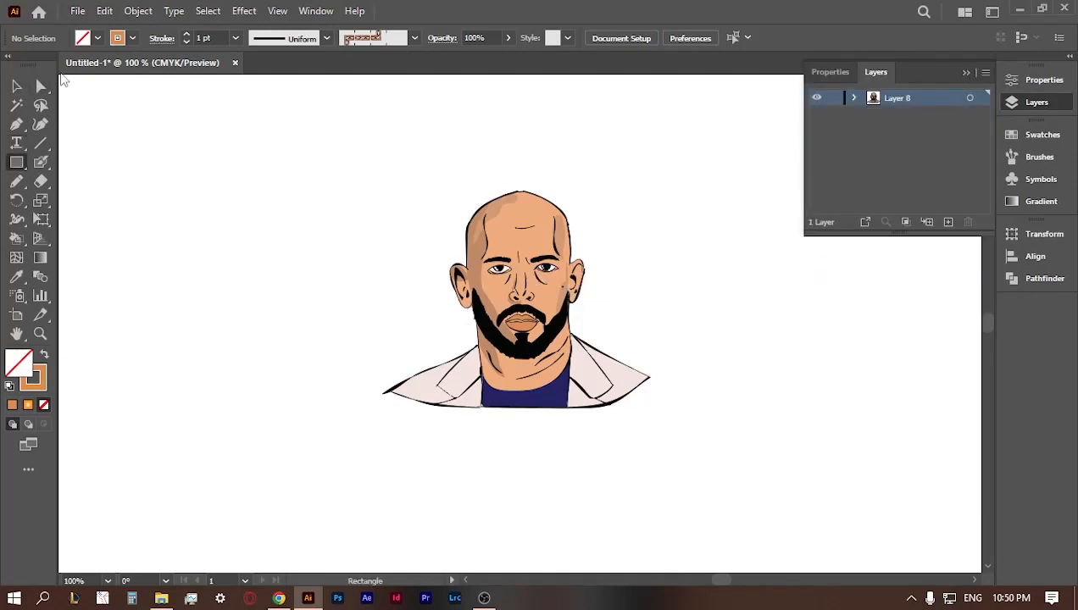
pyautogui.click(964, 73)
pyautogui.click(1030, 103)
pyautogui.click(947, 221)
pyautogui.moveTo(64, 80); pyautogui.dragTo(608, 358)
pyautogui.hotkey('ctrl', 'z')
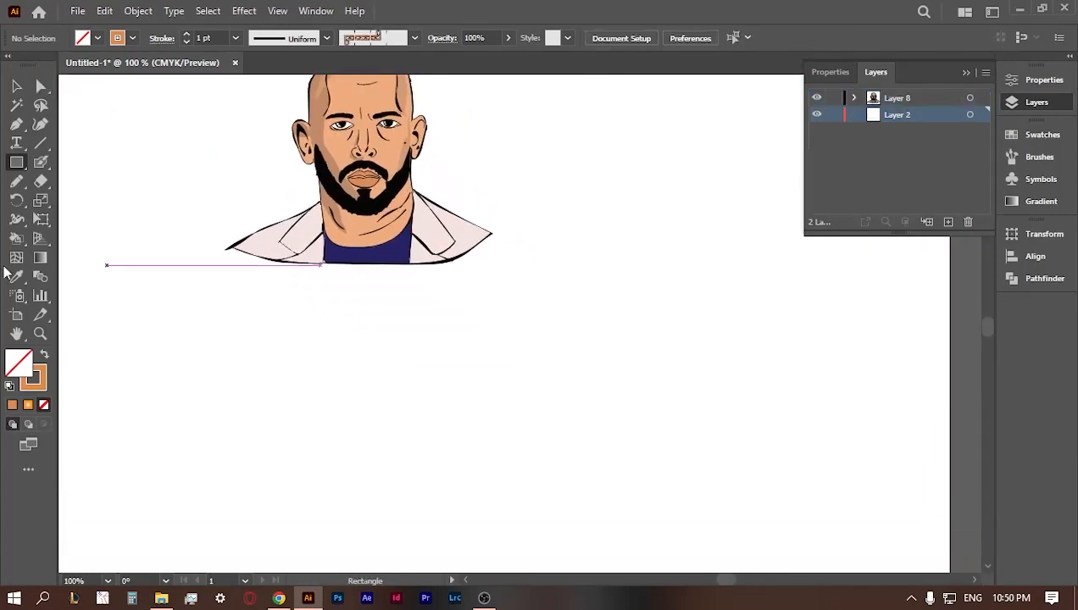
# - Draw a rectangle covering the whole artboard on Layer 2 and fill it with the white-to-orange radial gradient
pyautogui.doubleClick(16, 333)
pyautogui.click(965, 73)
pyautogui.press('m')
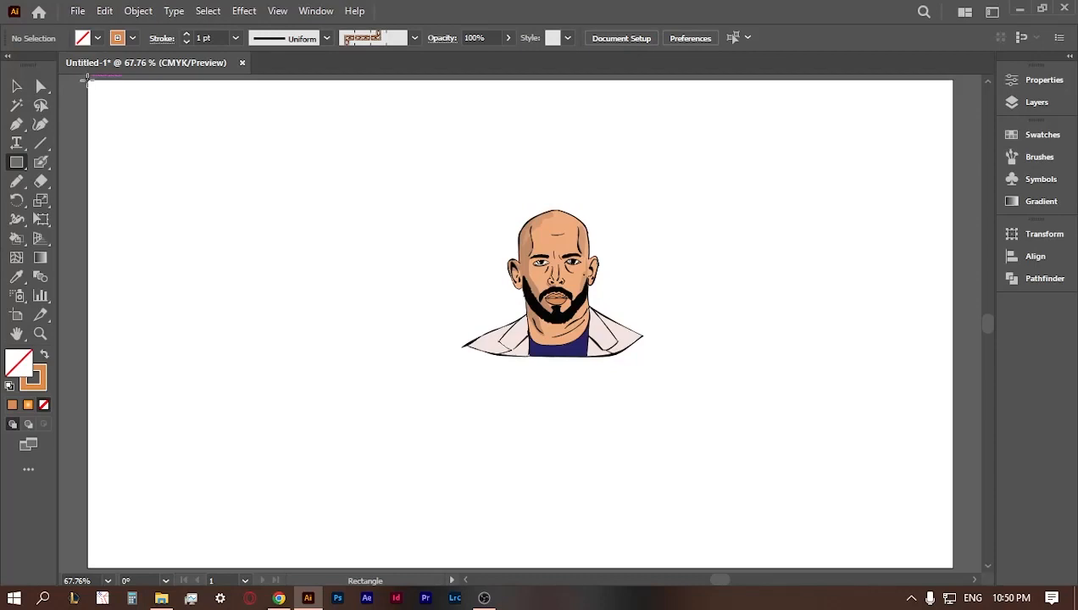
pyautogui.moveTo(88, 80); pyautogui.dragTo(953, 568)
pyautogui.click(1039, 202)
pyautogui.click(830, 161)
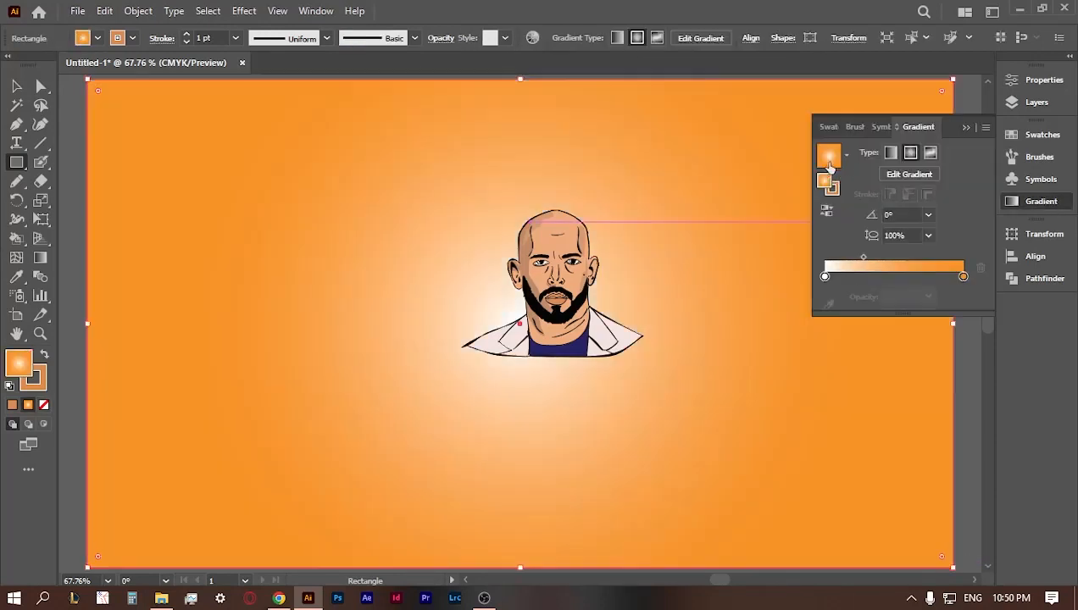
# - Lock the gradient background layer, Layer 2
pyautogui.click(16, 86)
pyautogui.click(1036, 102)
pyautogui.click(833, 114)
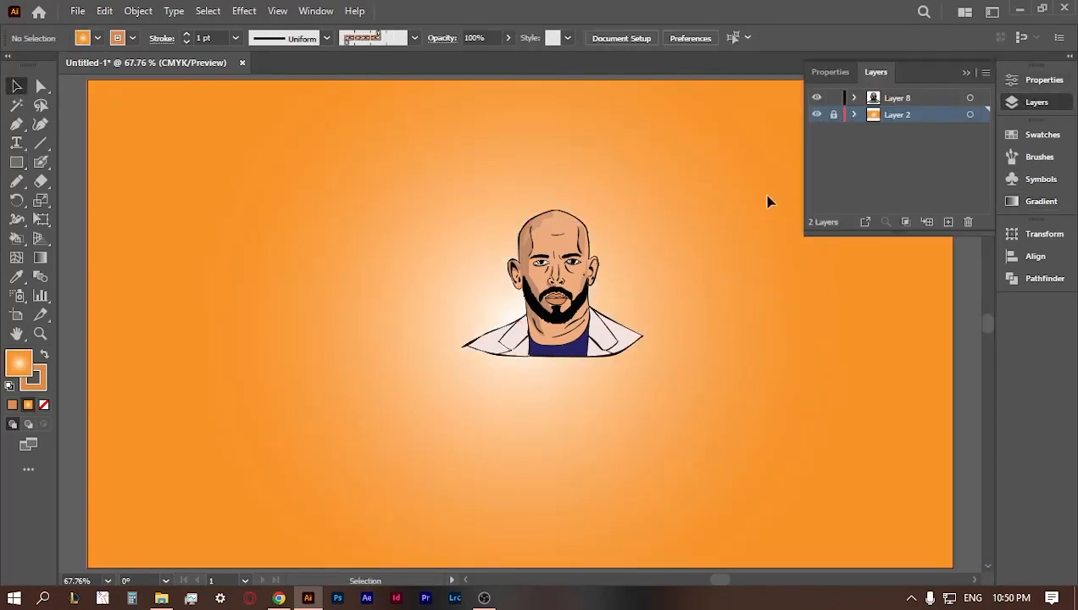
# - Enlarge the portrait to nearly the height of the artboard and centre it over the gradient background
pyautogui.click(458, 348)
pyautogui.moveTo(462, 360); pyautogui.dragTo(303, 501)
pyautogui.moveTo(652, 209); pyautogui.dragTo(746, 126)
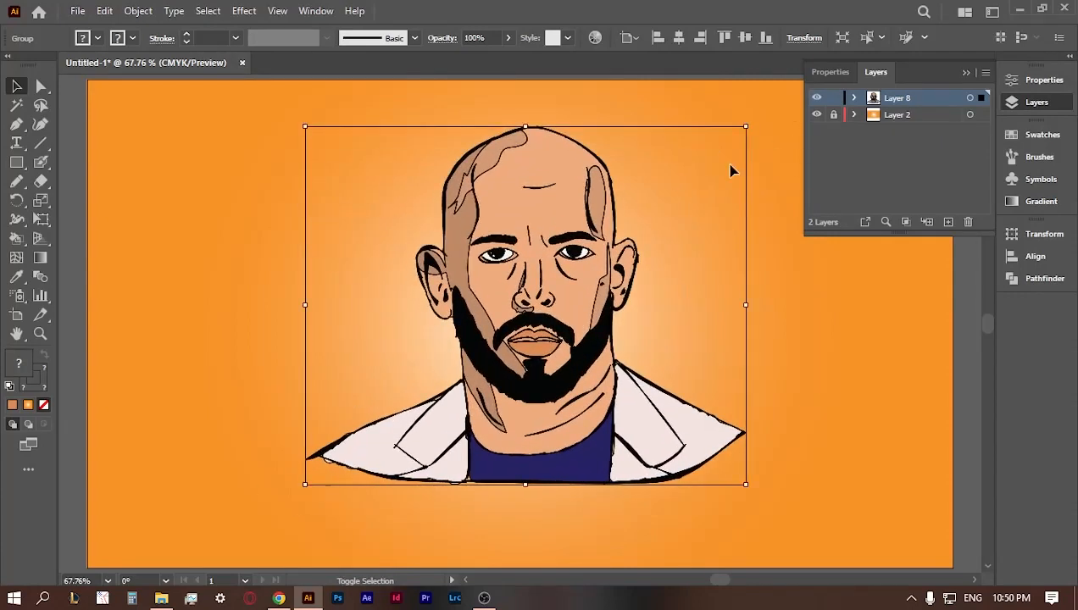
pyautogui.moveTo(305, 485); pyautogui.dragTo(238, 539)
pyautogui.moveTo(745, 535); pyautogui.dragTo(759, 536)
pyautogui.click(710, 364)
pyautogui.moveTo(524, 325)
pyautogui.mouseDown()
pyautogui.moveTo(557, 315)
pyautogui.moveTo(539, 310)
pyautogui.mouseUp()
pyautogui.click(967, 73)
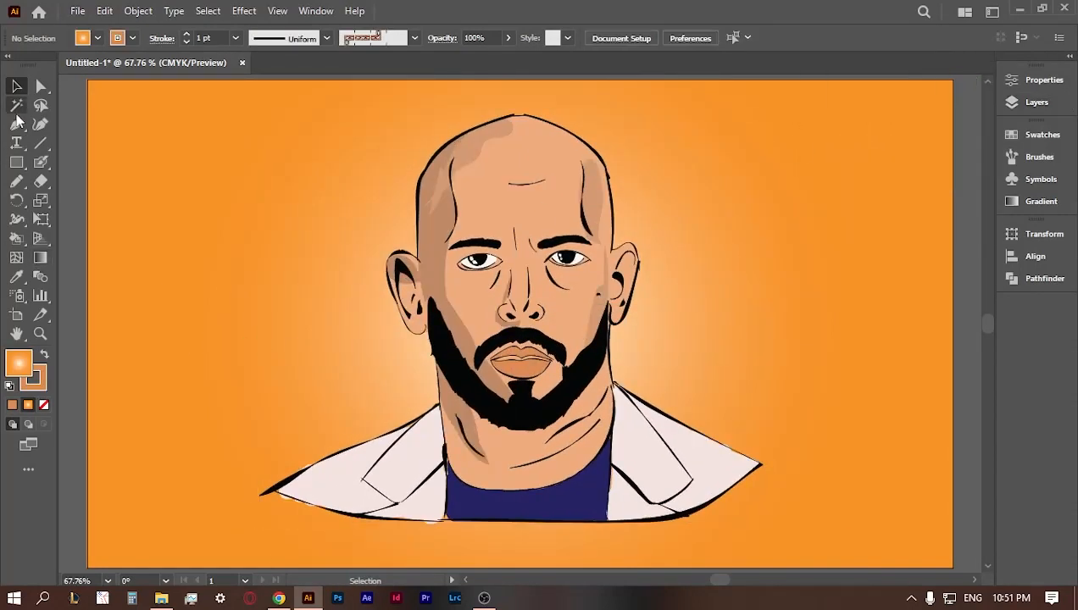
# - Switch to the Pencil tool and set a black fill with no stroke
pyautogui.click(17, 180)
pyautogui.click(97, 37)
pyautogui.click(12, 67)
pyautogui.click(98, 39)
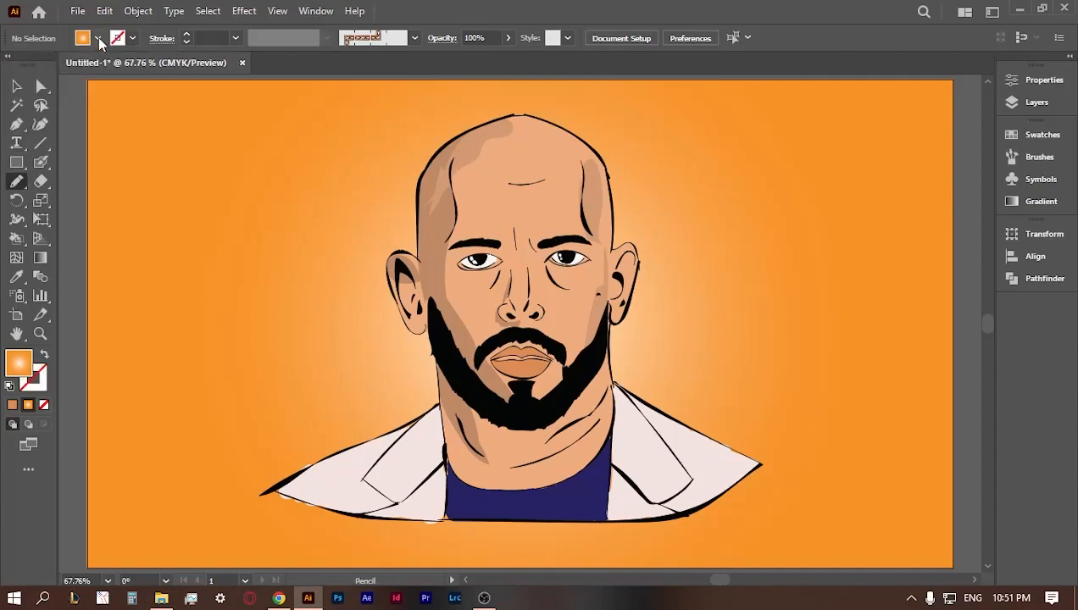
pyautogui.click(43, 65)
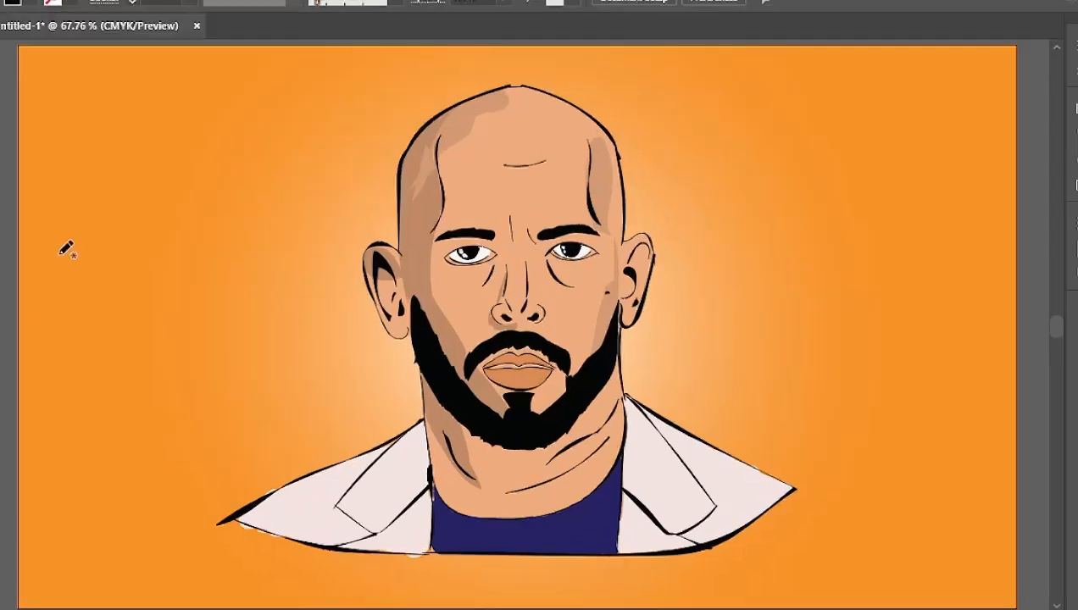